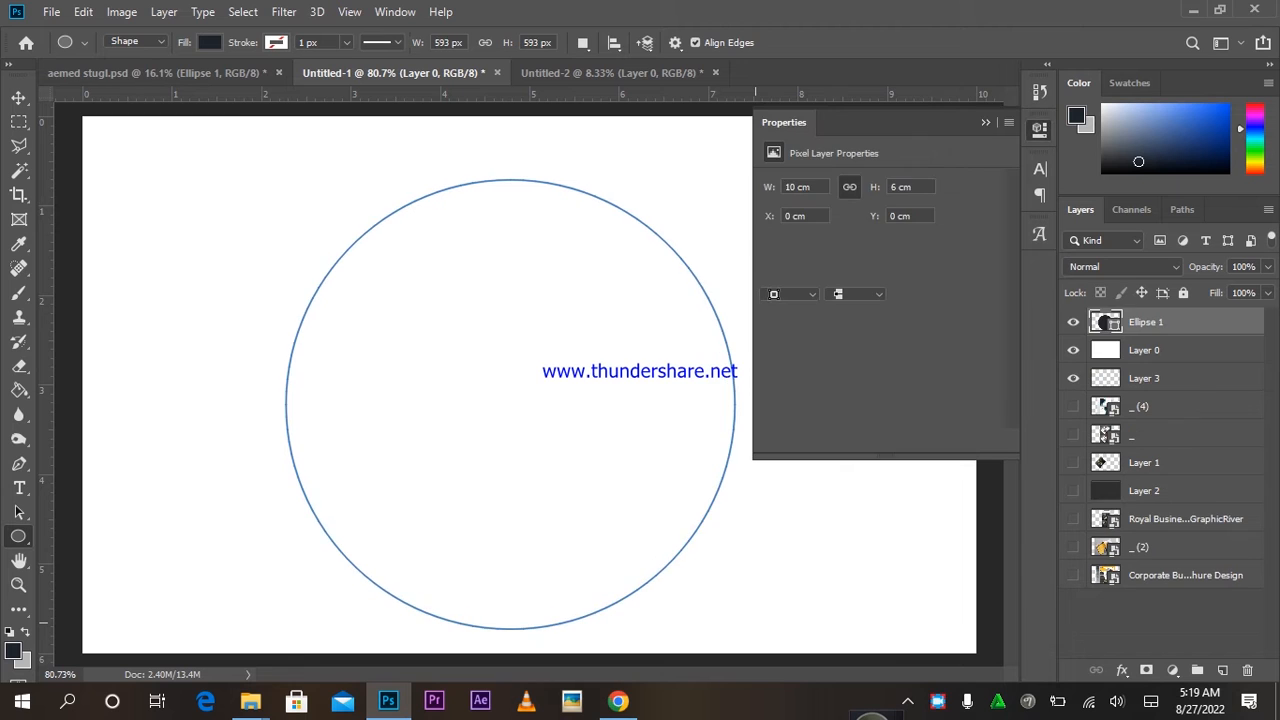
Rasterize the Ellipse 1 circle layer and start a transform on it for warping.
right_click(1146, 322)
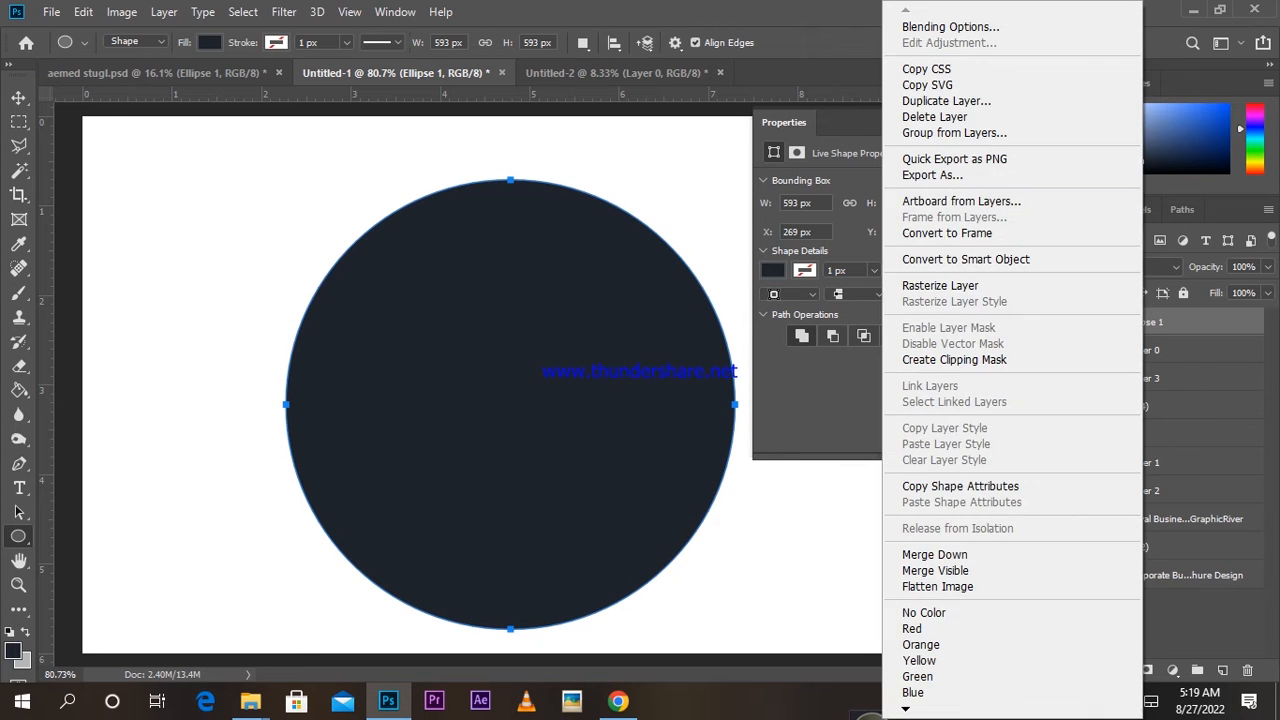
left_click(940, 285)
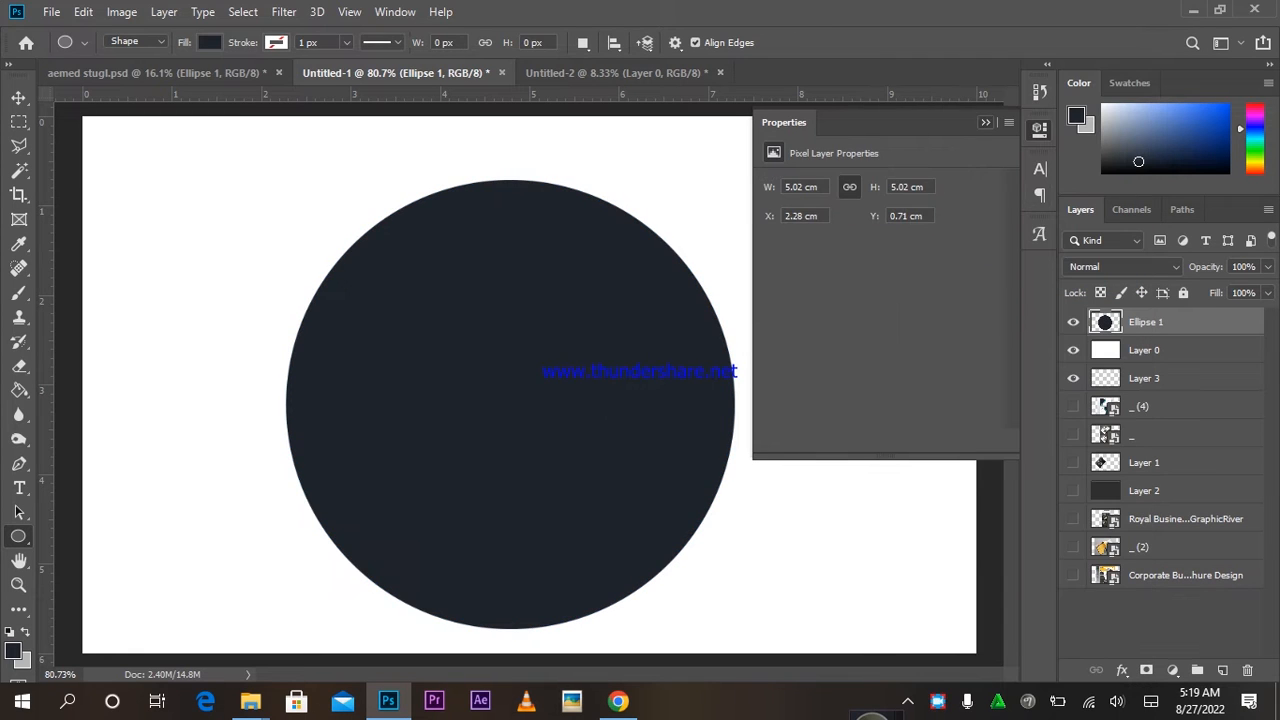
left_click(985, 122)
key("ctrl+t")
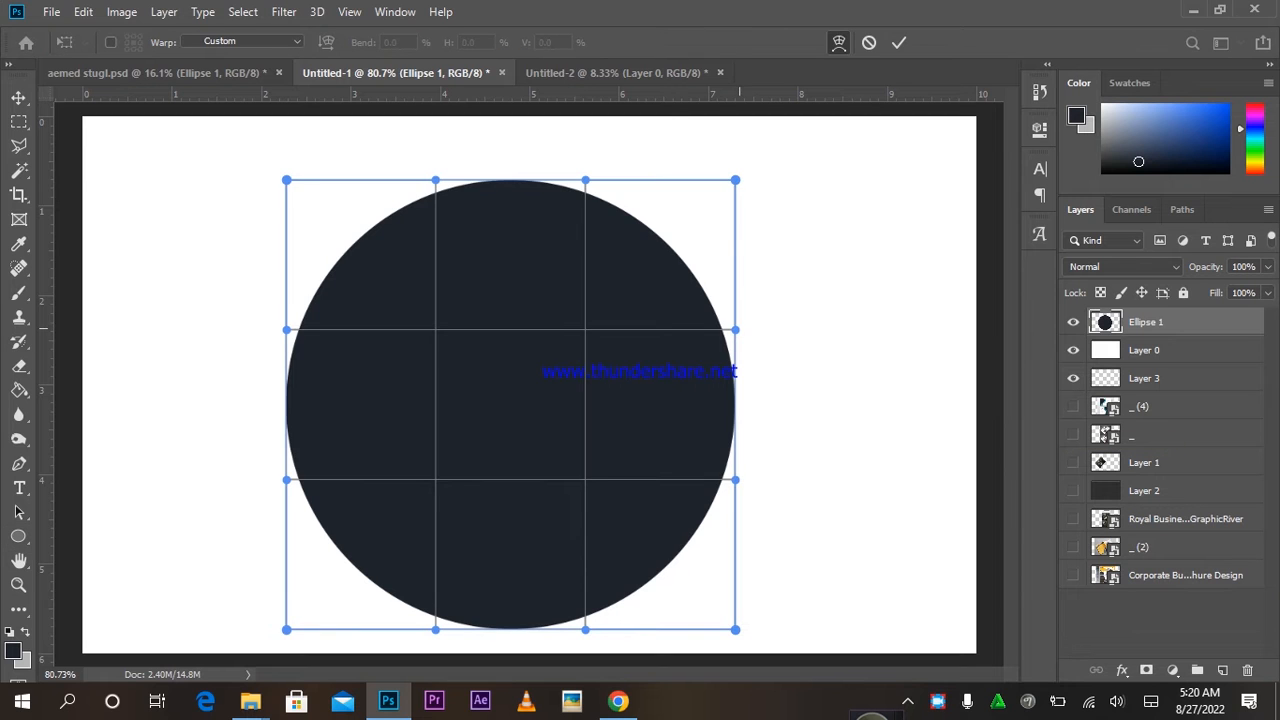
Warp the dark circle into a crescent, bulging its left and top edges and reshaping the lower lobe.
left_click_drag(735, 329, 42, 310)
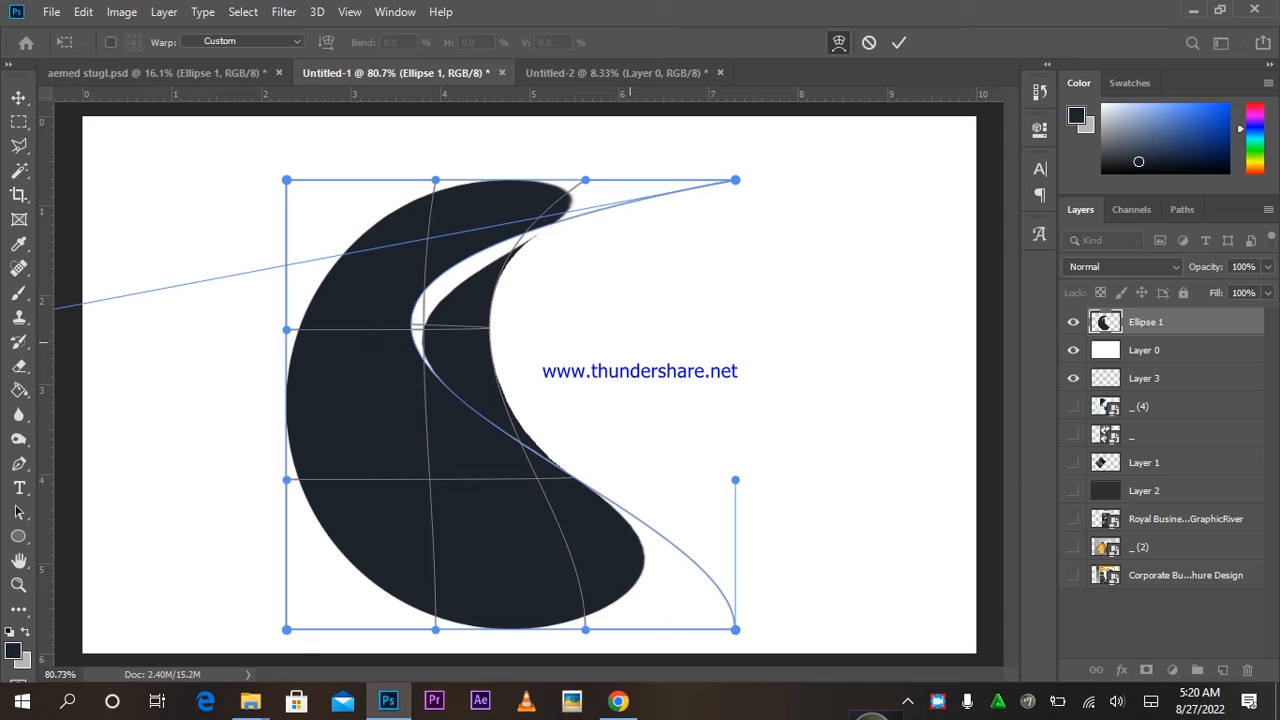
mouse_move(286, 329)
left_mouse_down()
mouse_move(251, 337)
mouse_move(290, 335)
mouse_move(257, 334)
mouse_move(263, 309)
mouse_move(270, 323)
left_mouse_up()
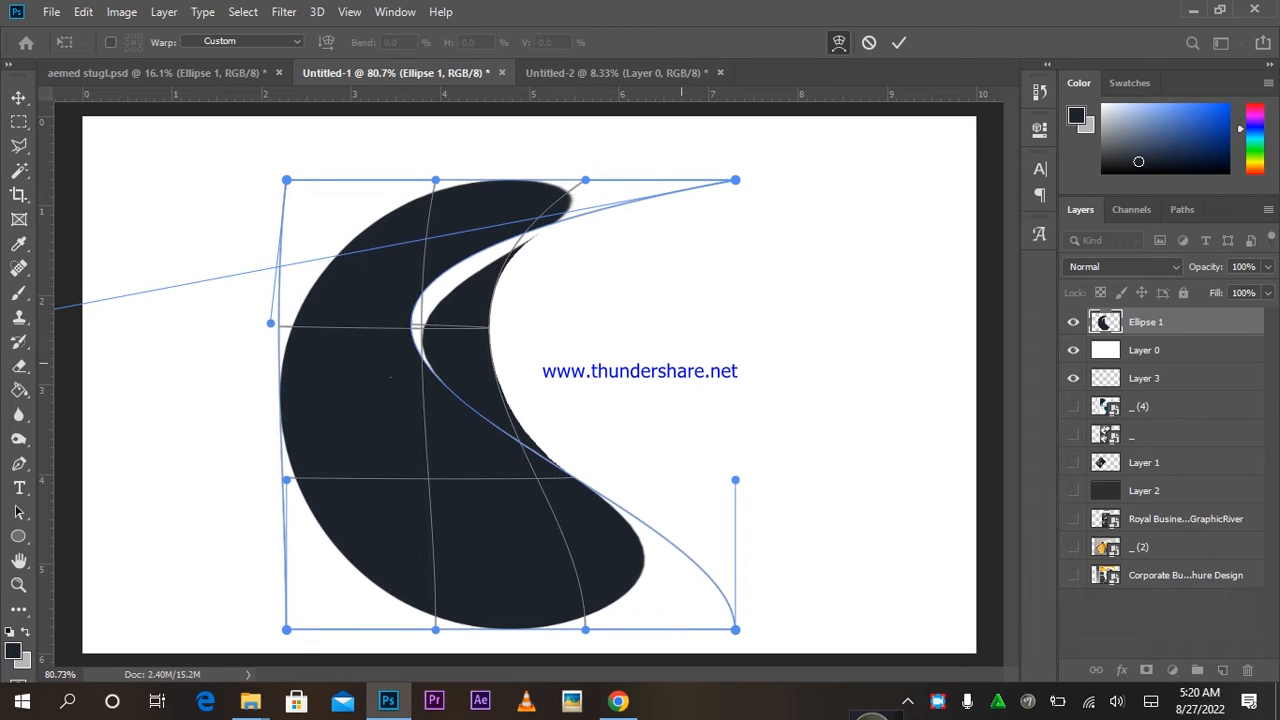
left_click_drag(735, 480, 692, 469)
left_click_drag(585, 180, 737, 104)
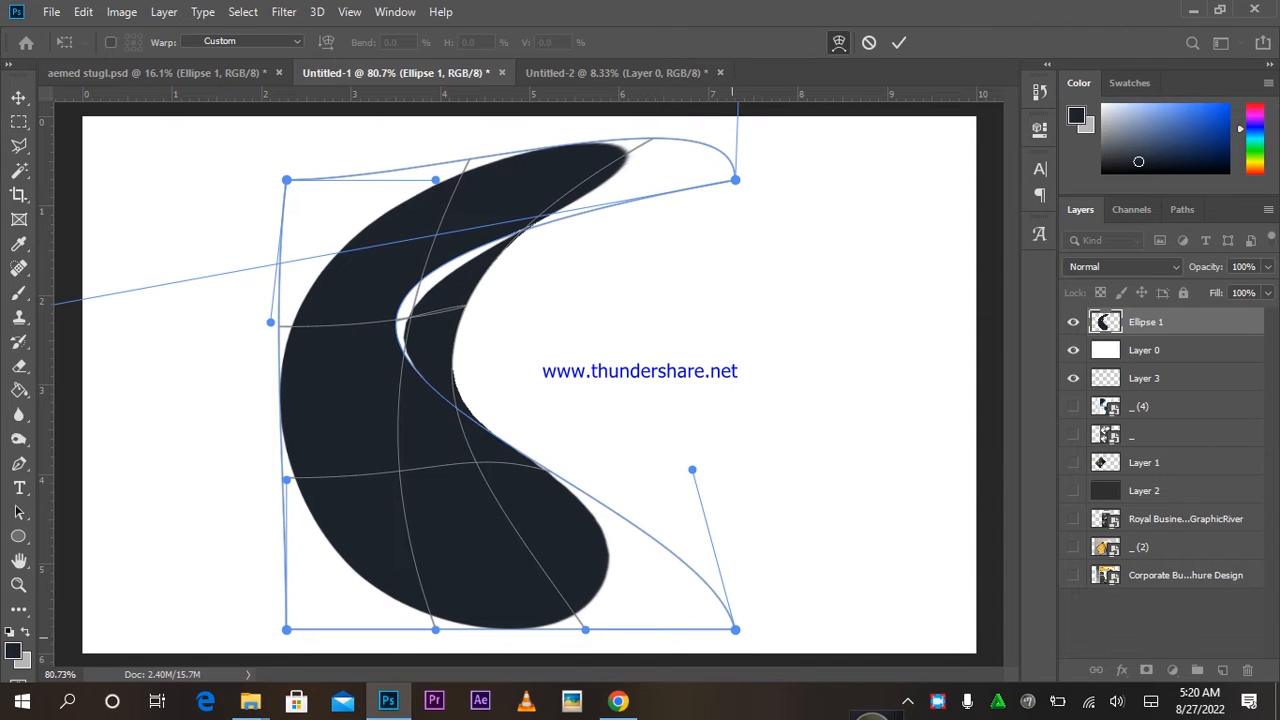
left_click_drag(735, 629, 748, 637)
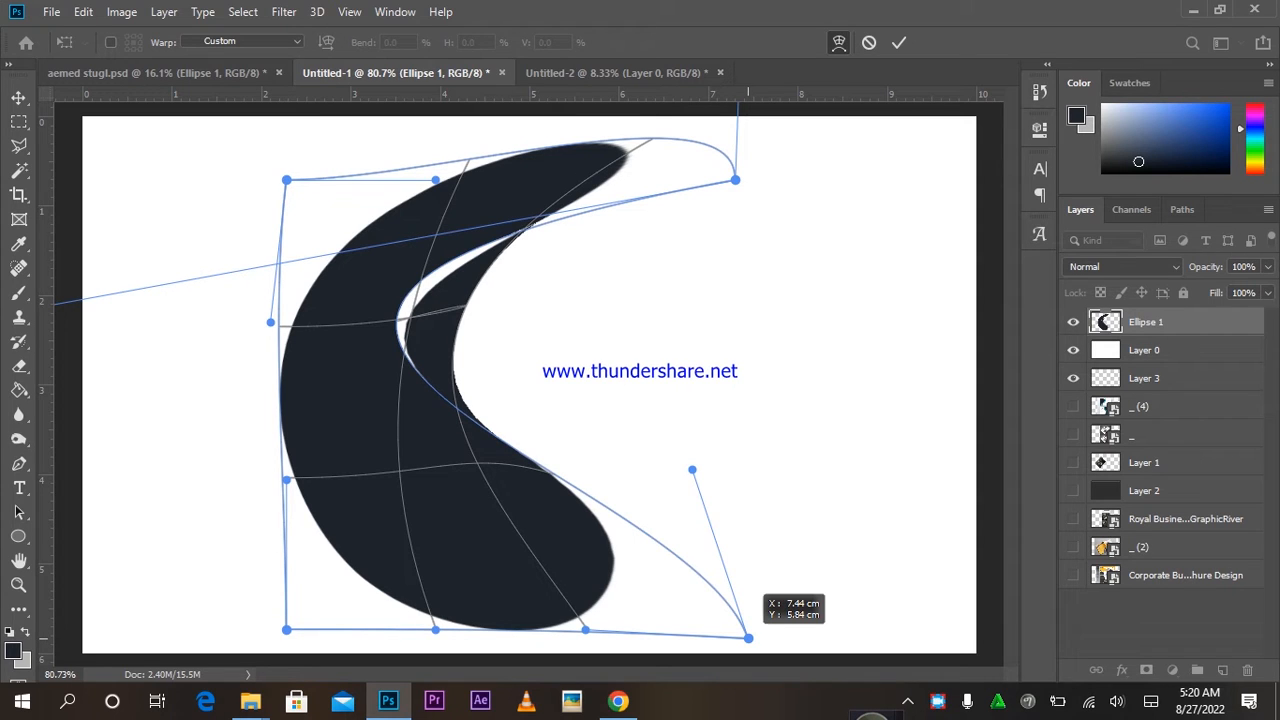
left_click_drag(748, 637, 748, 637)
left_click_drag(692, 469, 865, 589)
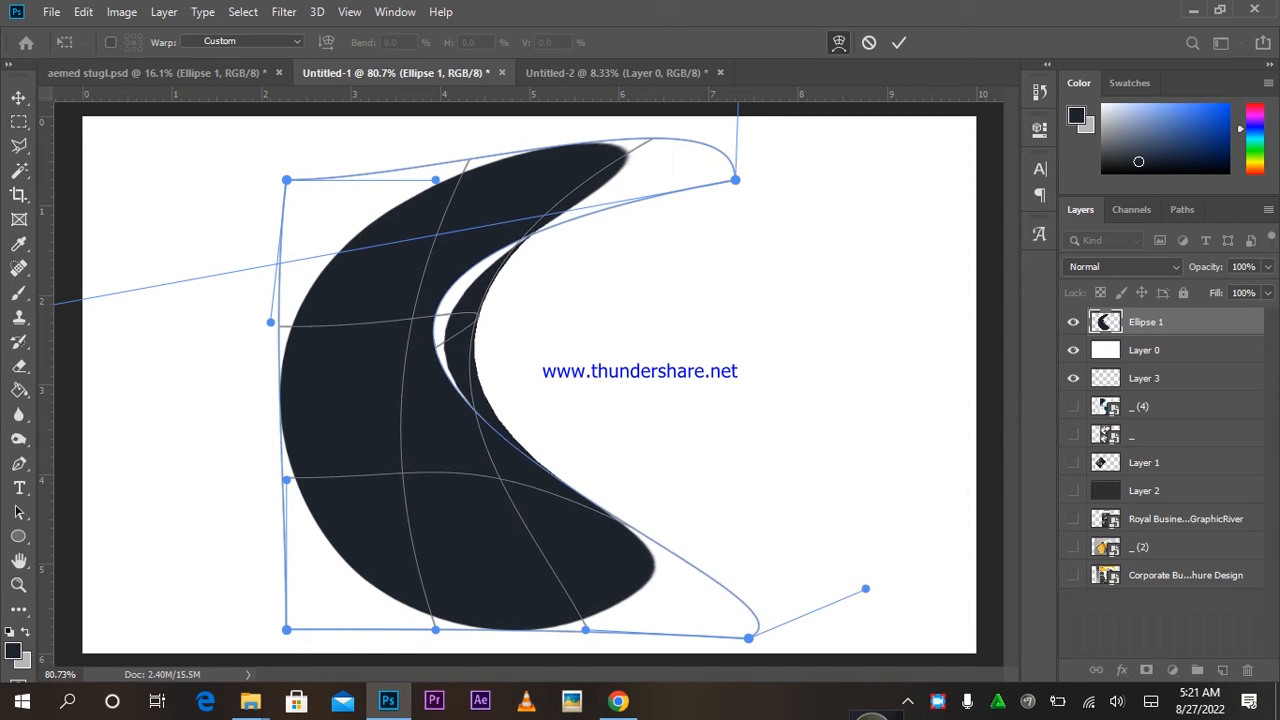
Stretch the wave past the canvas top and bottom, commit the warp, and raise layer _ (4) above it.
left_click_drag(748, 637, 805, 690)
left_click_drag(590, 627, 556, 692)
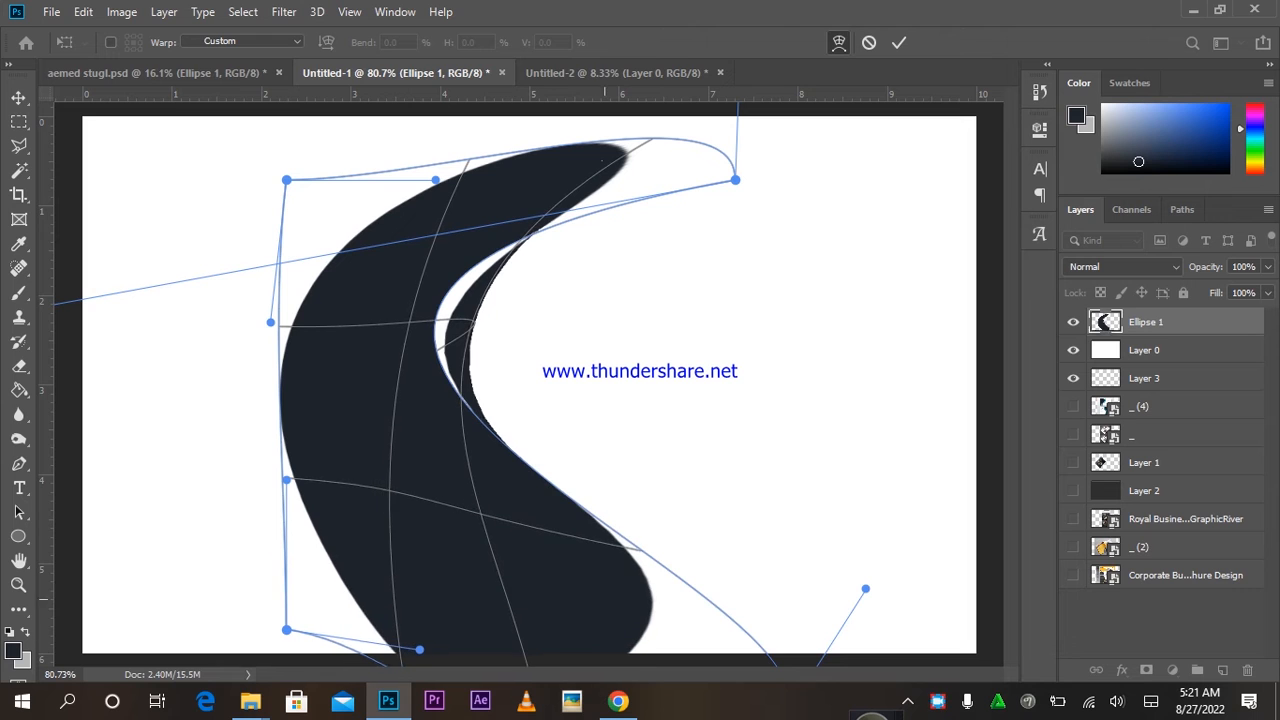
left_click_drag(618, 611, 622, 564)
left_click_drag(867, 489, 786, 403)
mouse_move(505, 228)
left_mouse_down()
mouse_move(514, 187)
mouse_move(539, 200)
mouse_move(574, 190)
left_mouse_up()
left_click(899, 42)
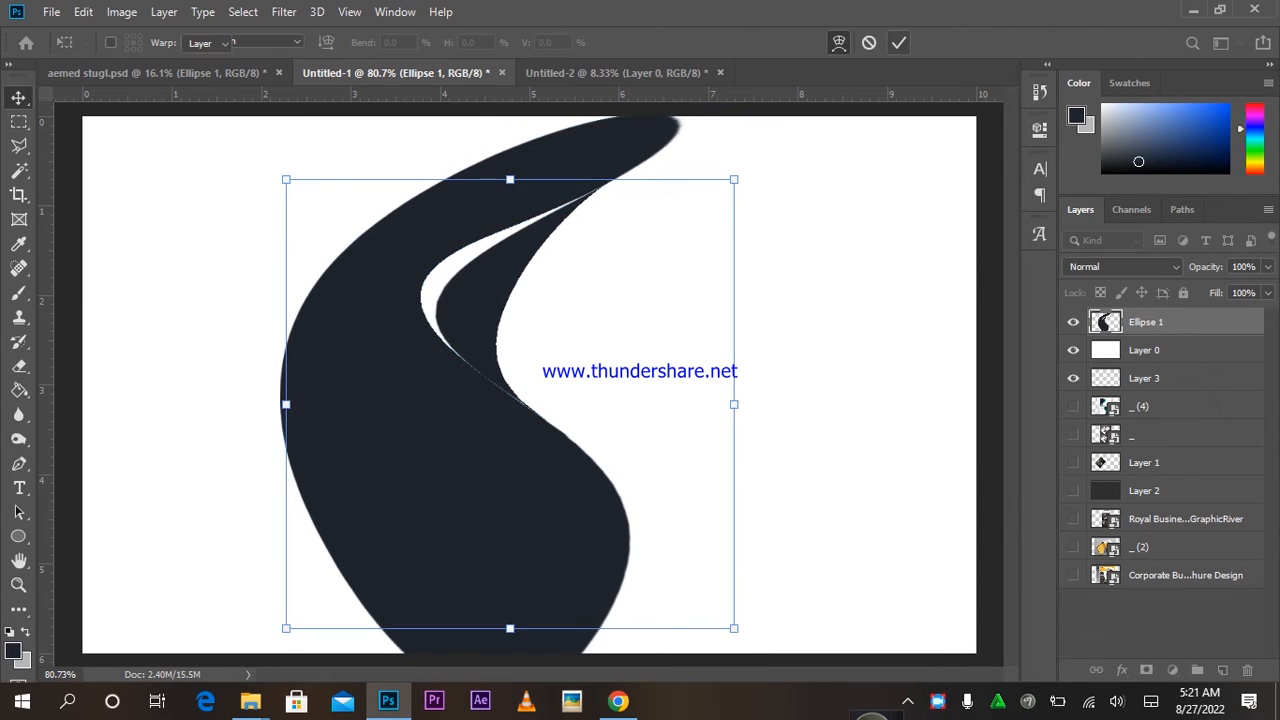
left_click_drag(1139, 406, 1139, 311)
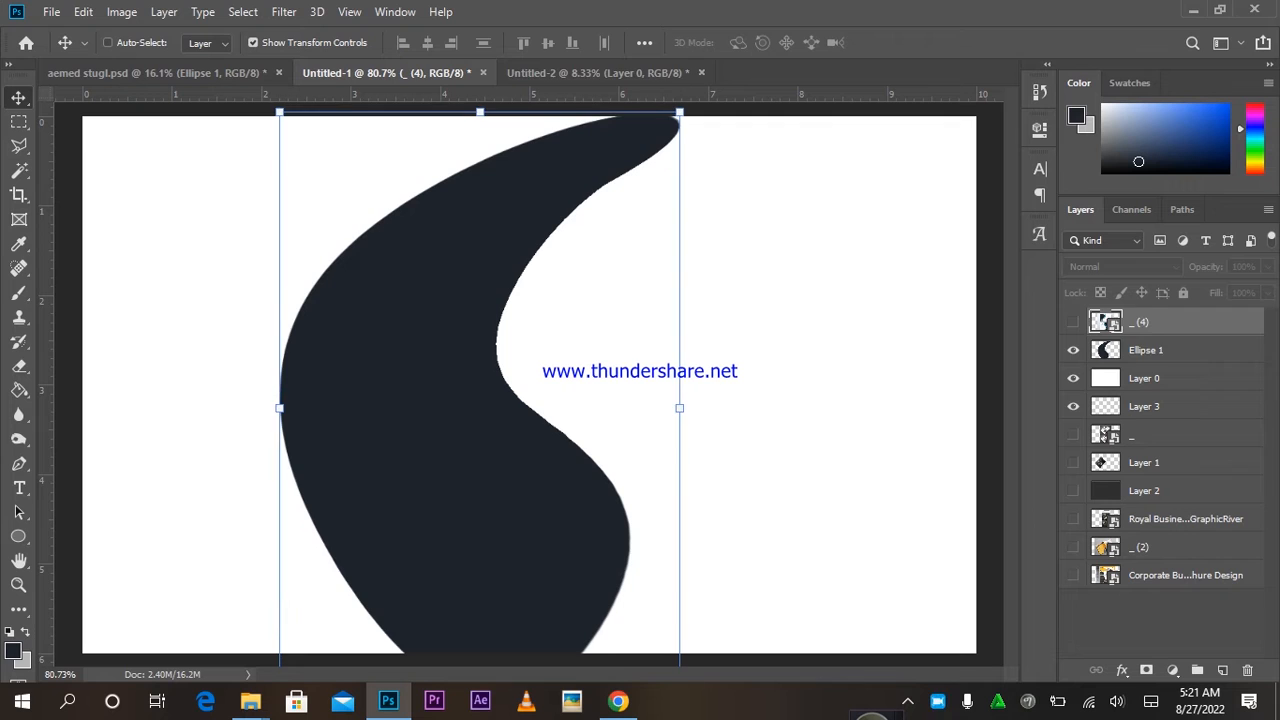
Duplicate the wave shape layer, cancelling a trial Satin effect.
left_click(1146, 350)
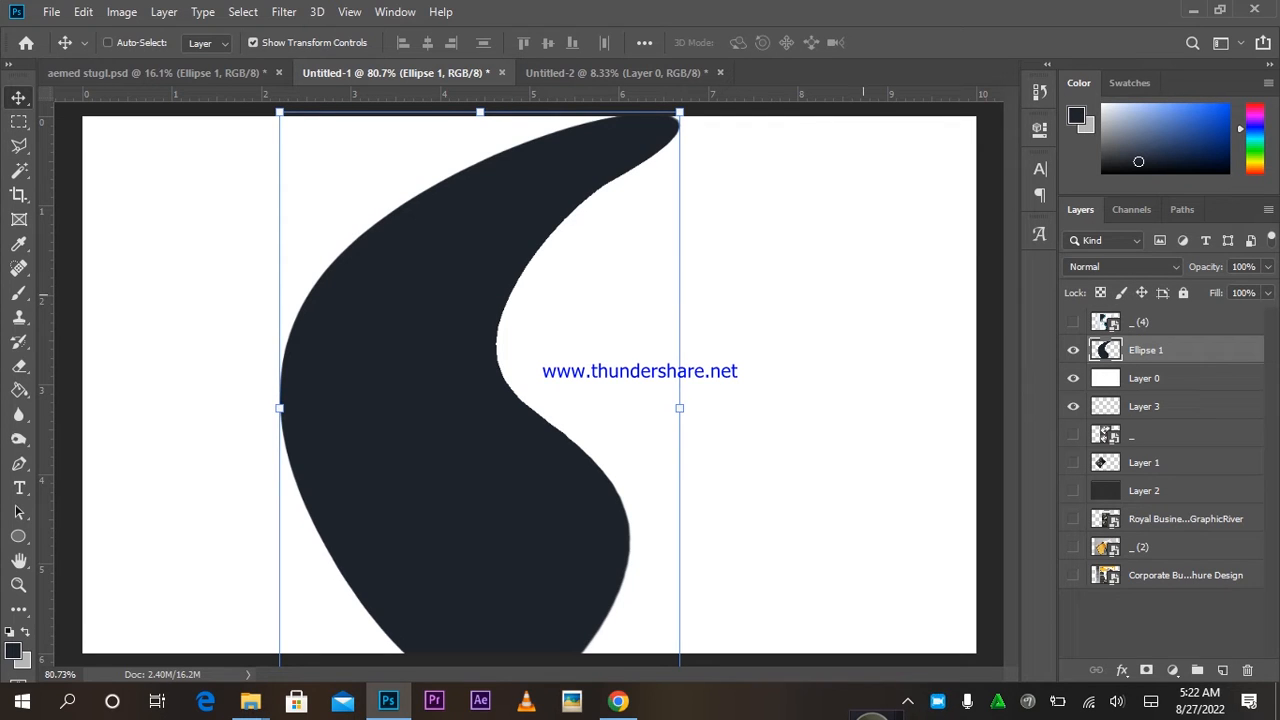
key("ctrl+j")
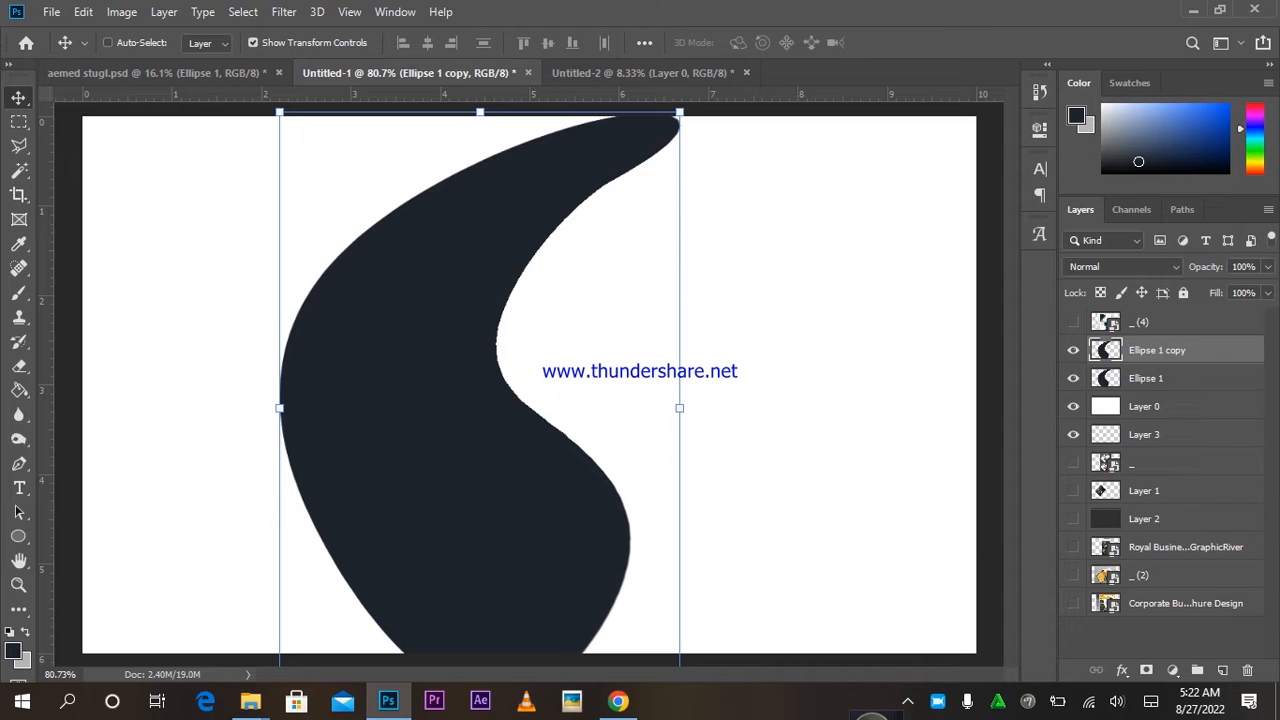
left_click(1122, 670)
left_click(1145, 580)
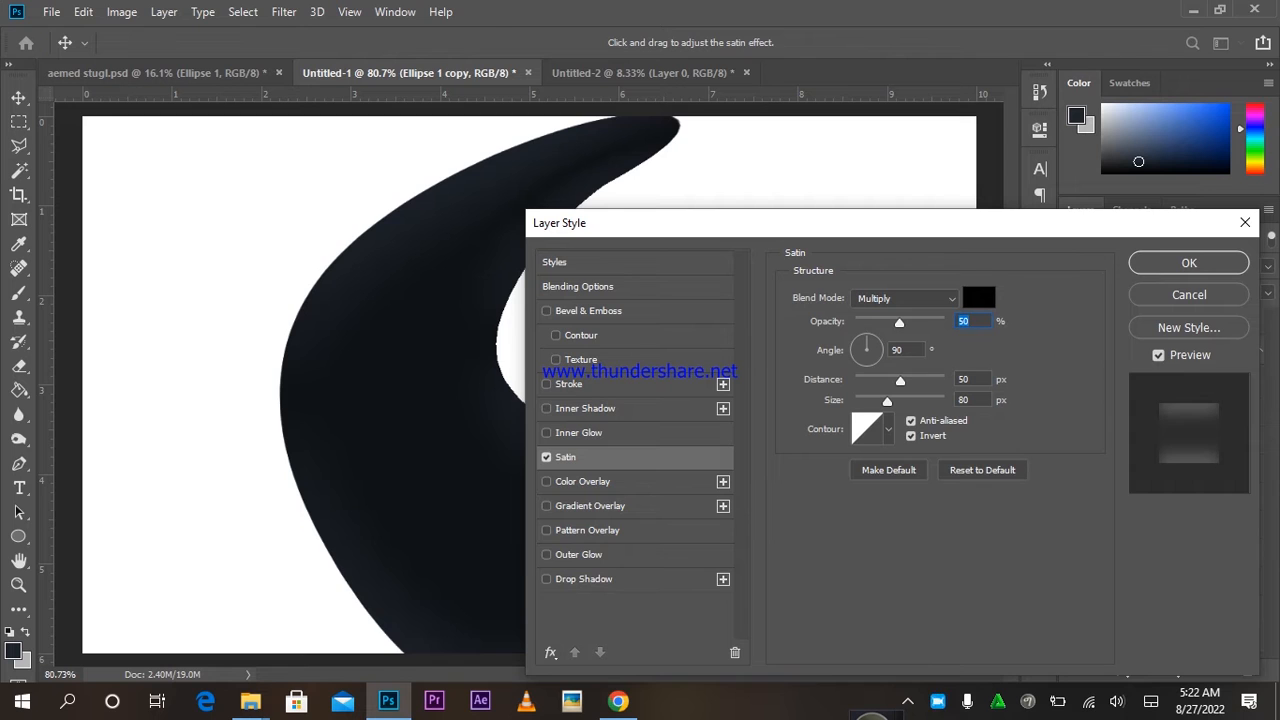
key("Escape")
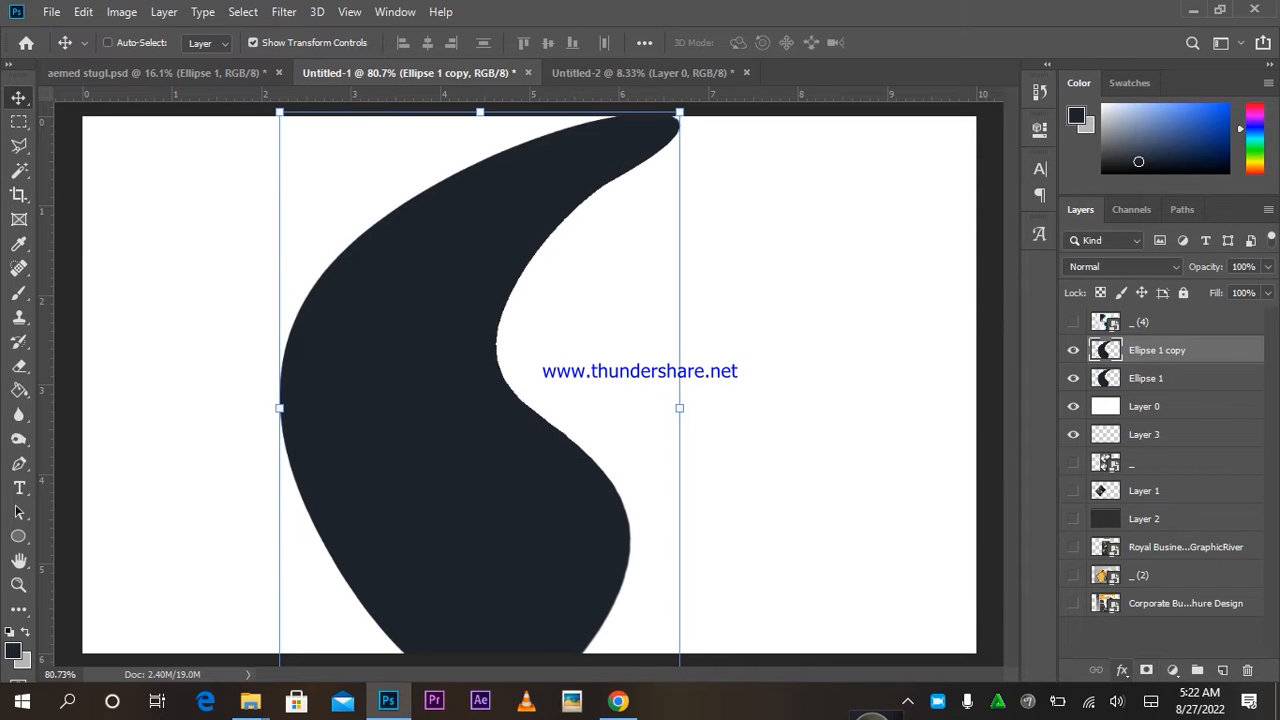
Give the wave copy a red Color Overlay of 972222.
left_click(1122, 670)
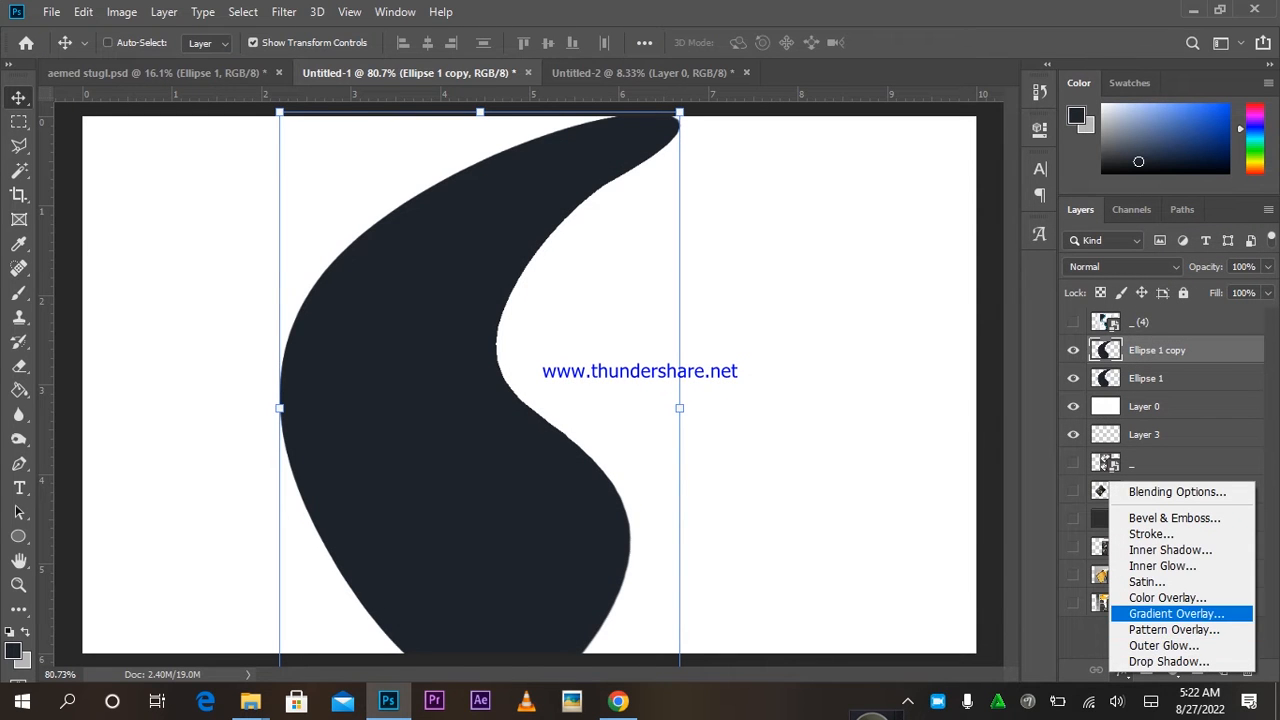
left_click(1168, 598)
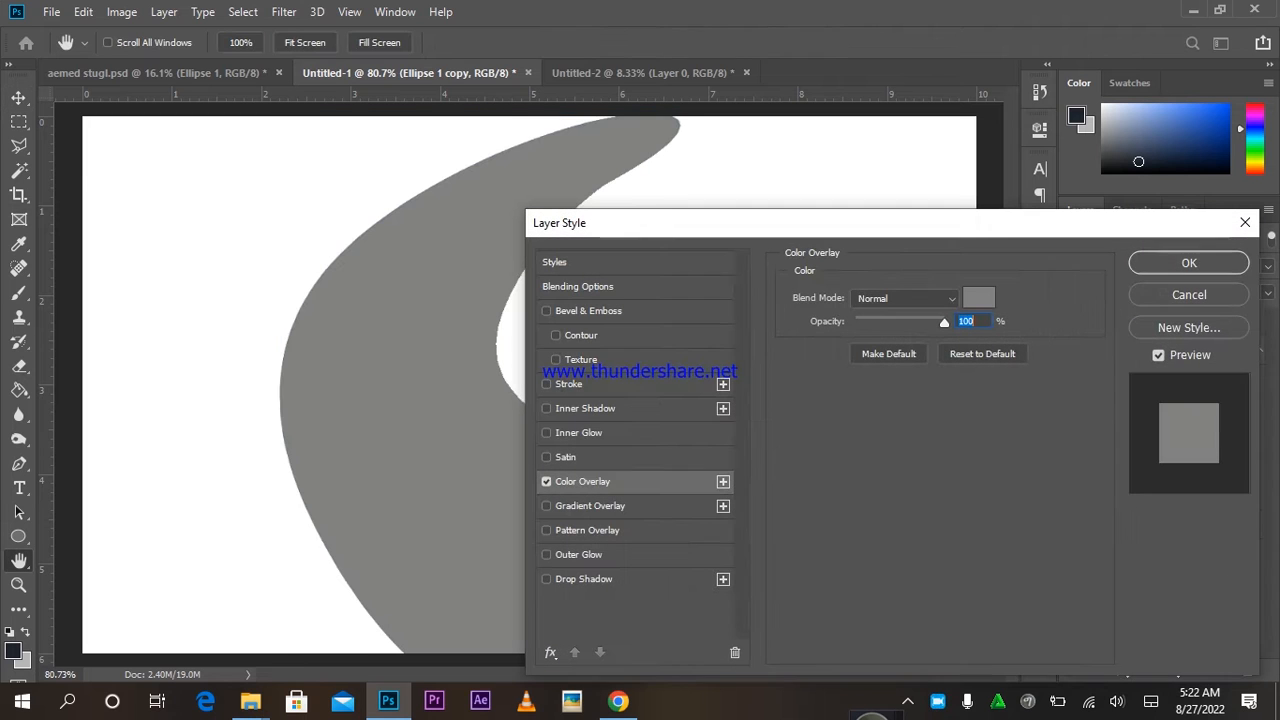
left_click(978, 298)
type("972222")
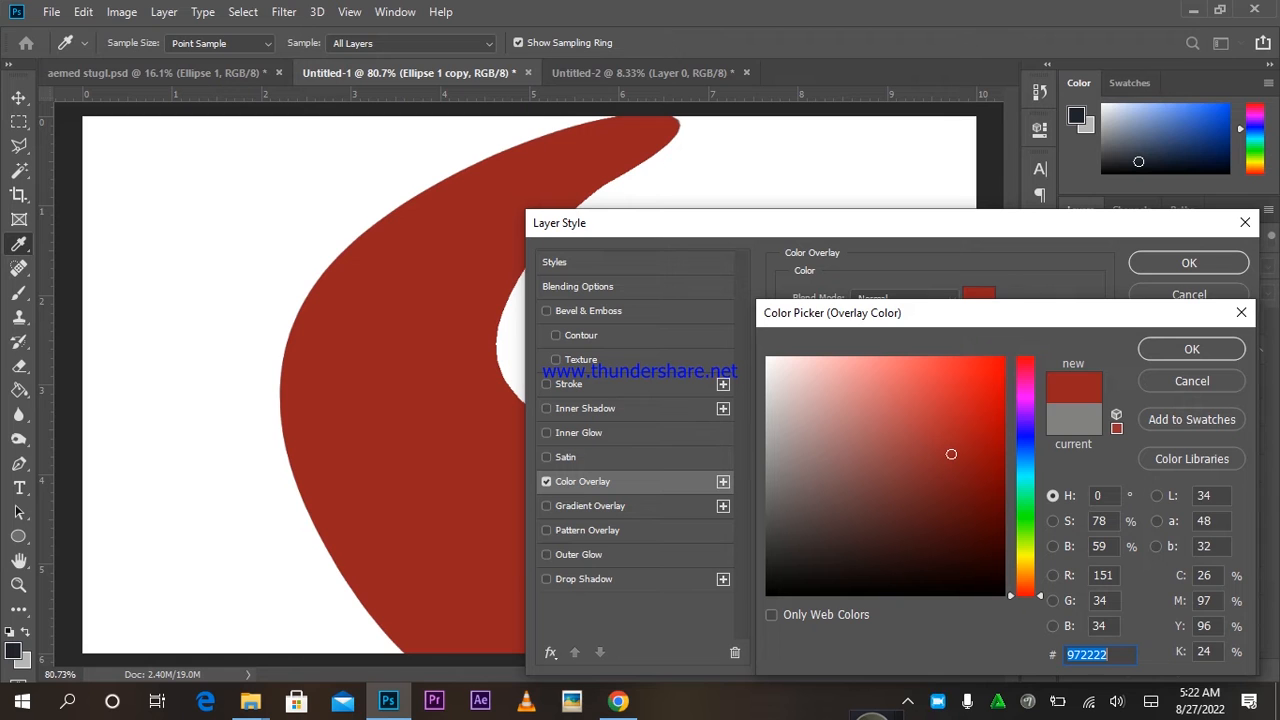
key("Return")
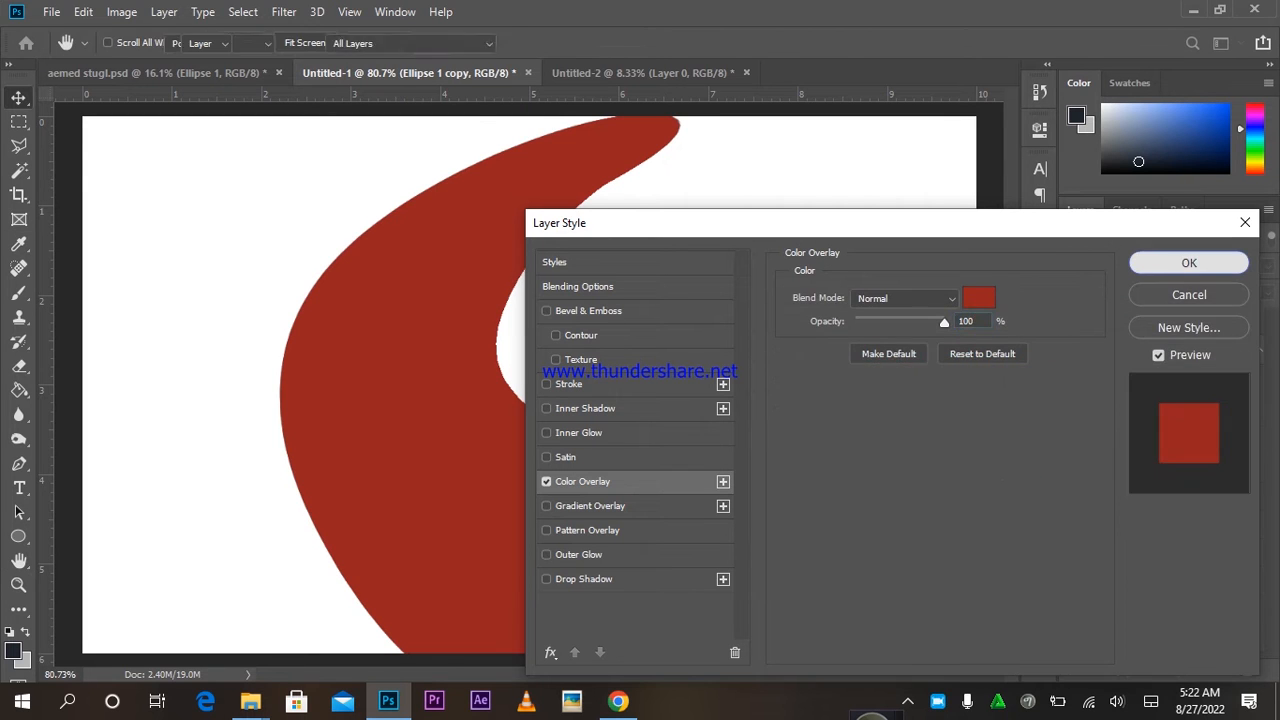
key("Return")
Shift the red copy left to reveal a dark edge, then nudge both waves up slightly.
left_click_drag(823, 358, 779, 358)
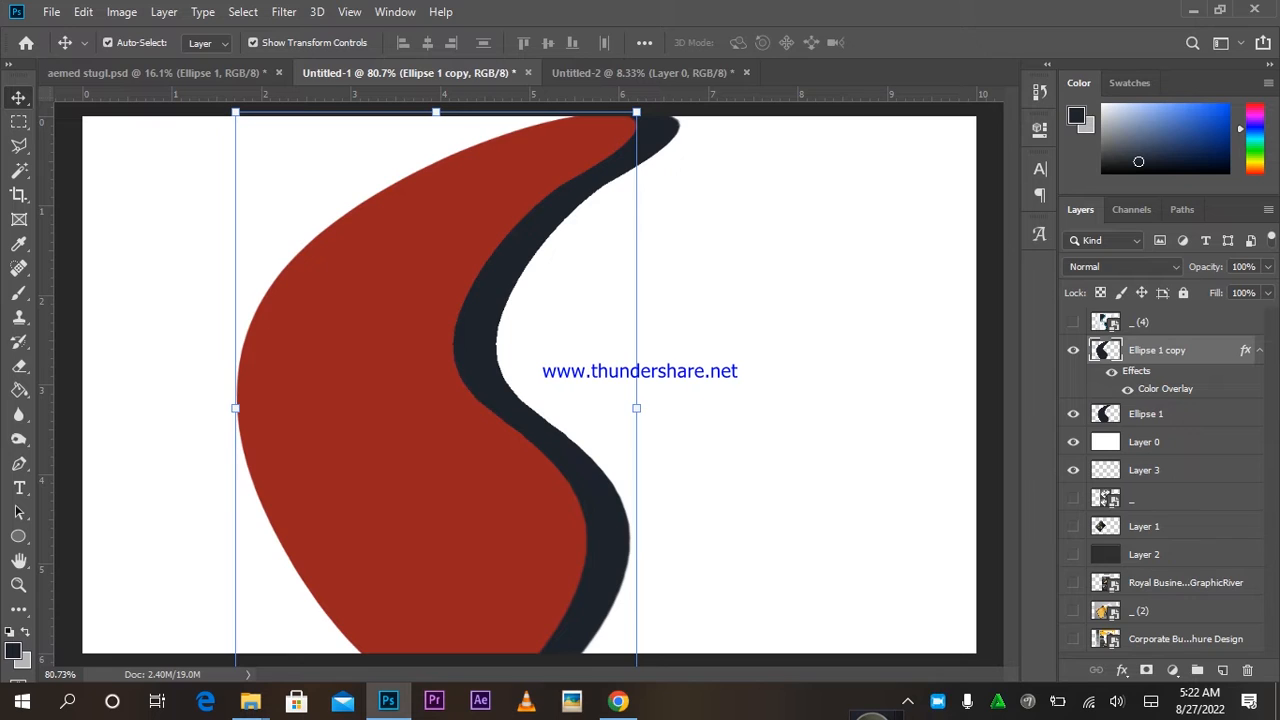
left_click(1146, 414, "ctrl")
left_click_drag(605, 365, 605, 350)
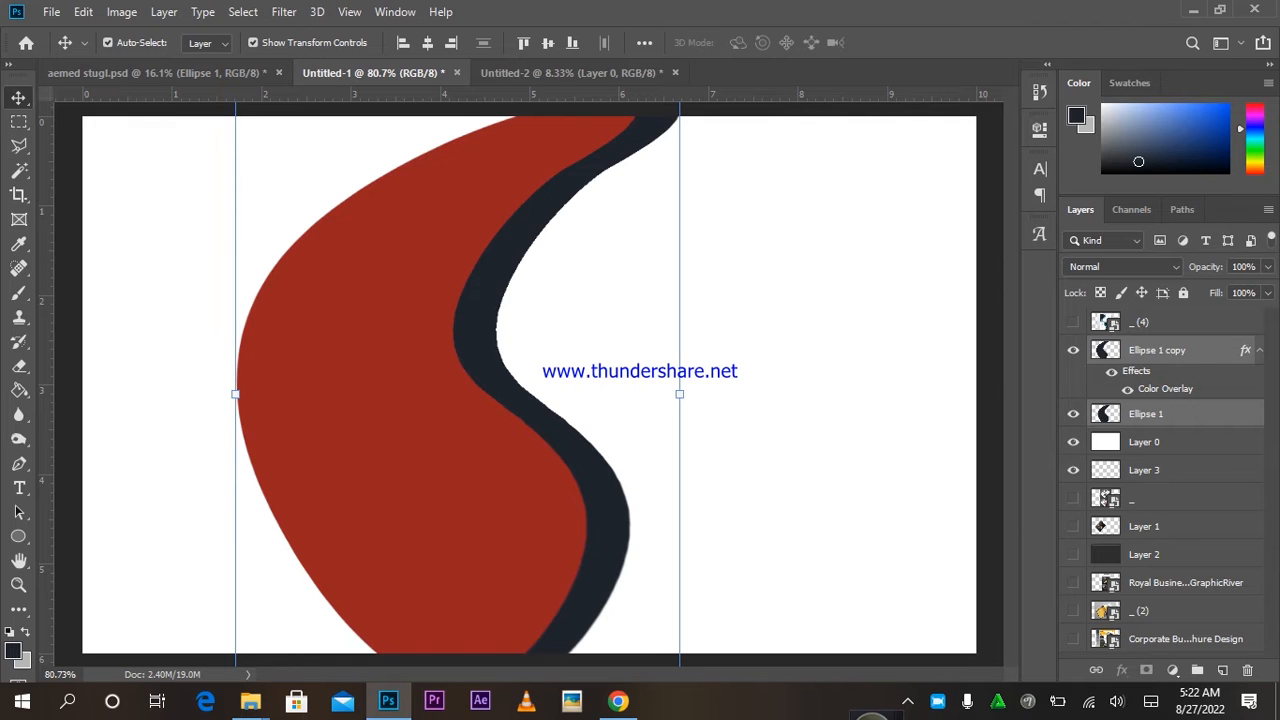
Merge both wave layers, Magic-Erase the main red area, and reposition the dark stroke.
key("ctrl+e")
right_click(19, 366)
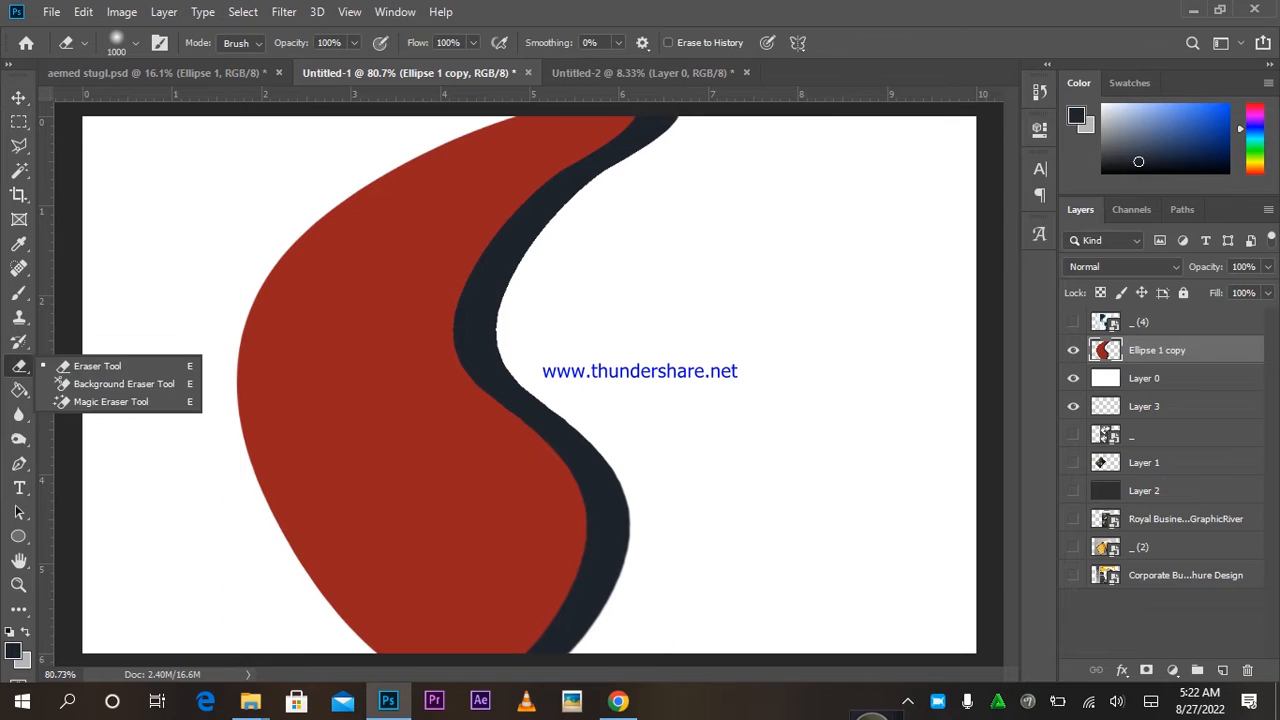
left_click(122, 402)
left_click(362, 370)
key("v")
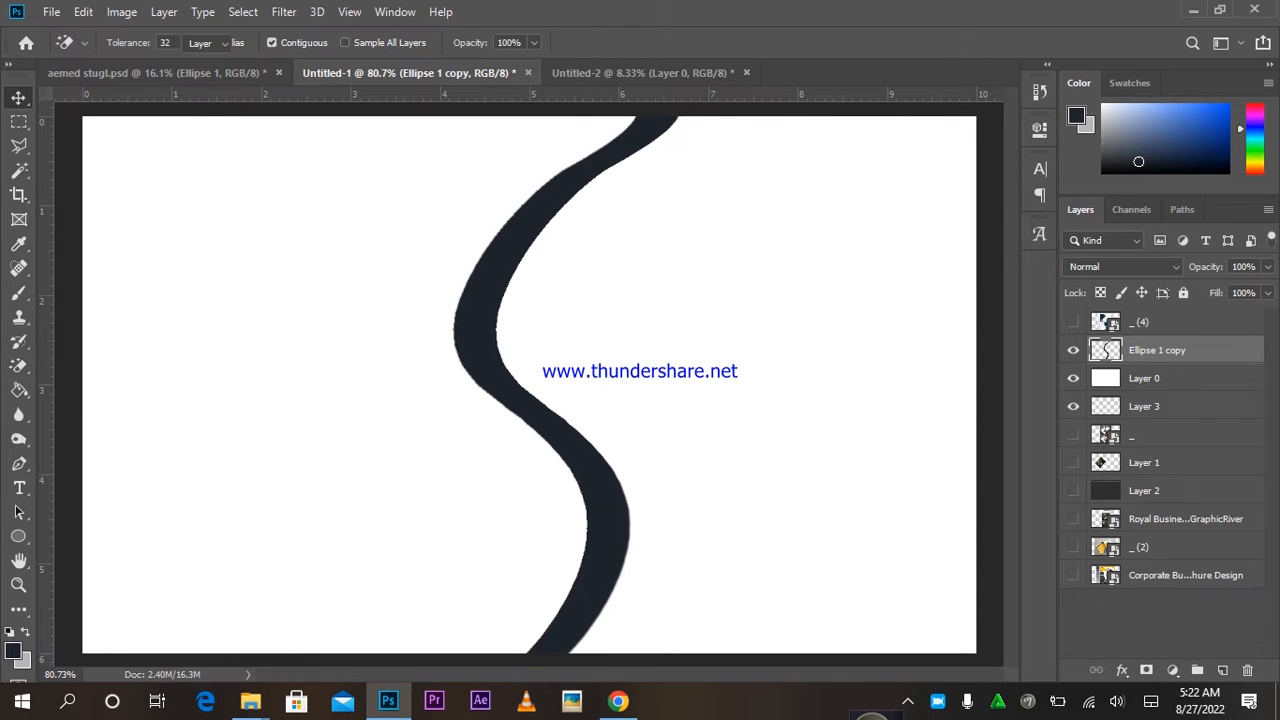
mouse_move(636, 271)
left_mouse_down()
mouse_move(726, 299)
mouse_move(712, 320)
left_mouse_up()
mouse_move(718, 270)
left_mouse_down()
mouse_move(672, 119)
mouse_move(700, 245)
left_mouse_up()
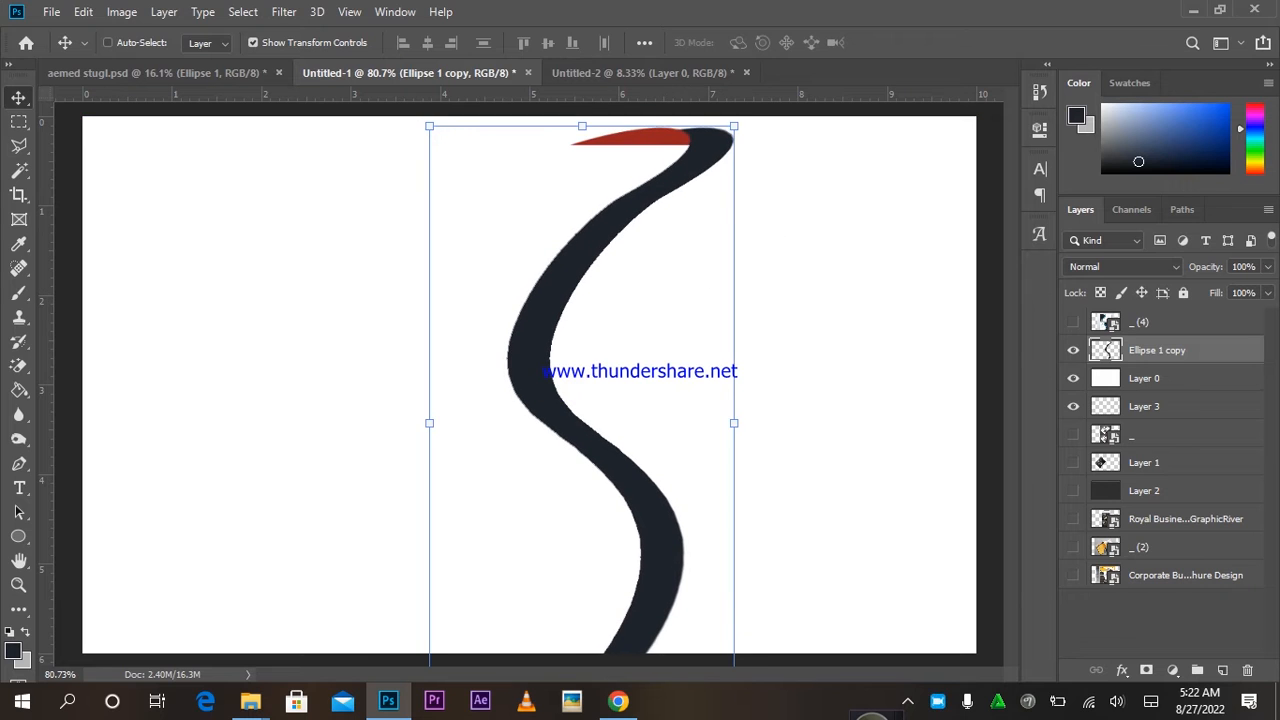
Erase the remaining red slivers at the stroke's top and bottom, then move it back into place.
key("e")
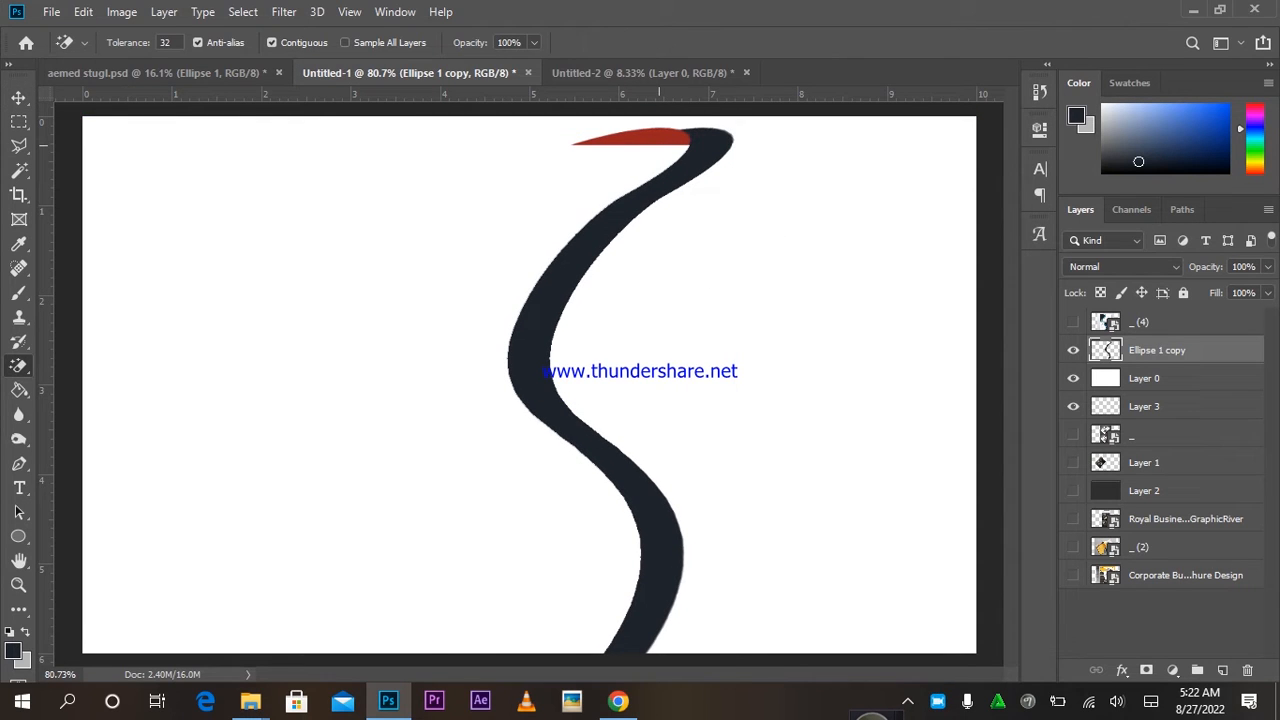
left_click(660, 142)
key("v")
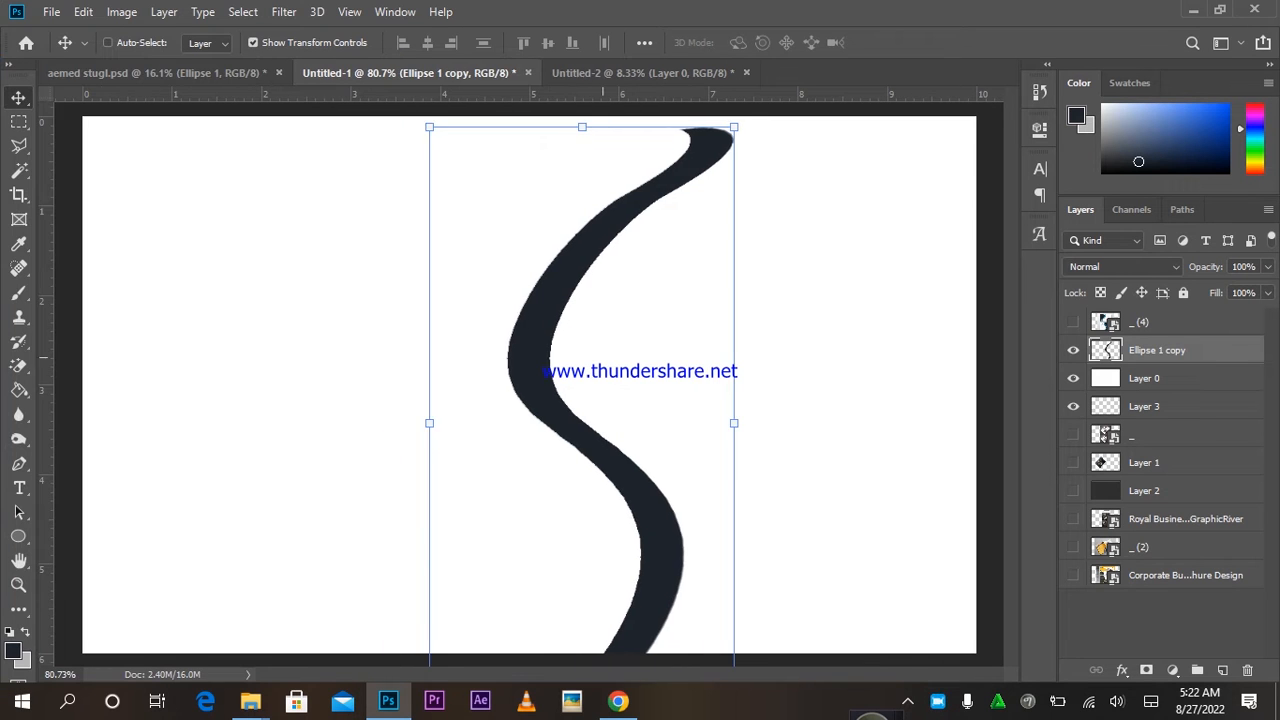
left_click_drag(609, 319, 609, 148)
key("e")
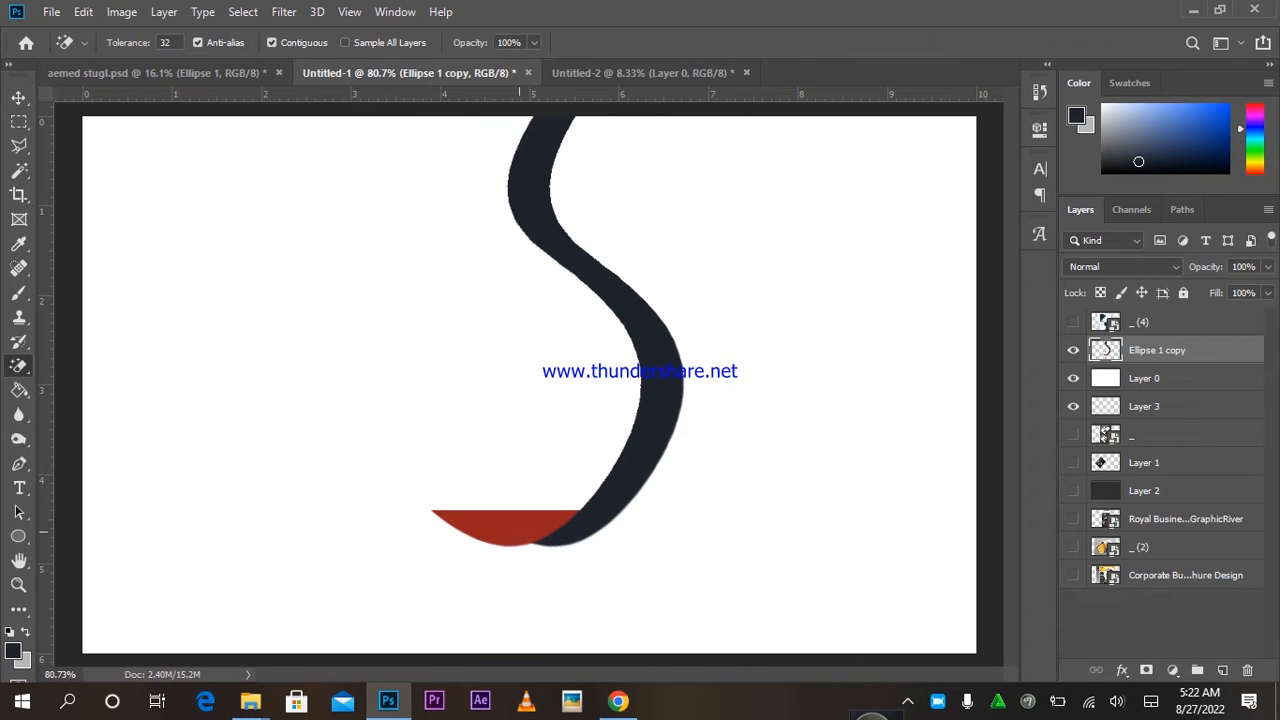
left_click(500, 525)
key("v")
left_click_drag(682, 325, 690, 442)
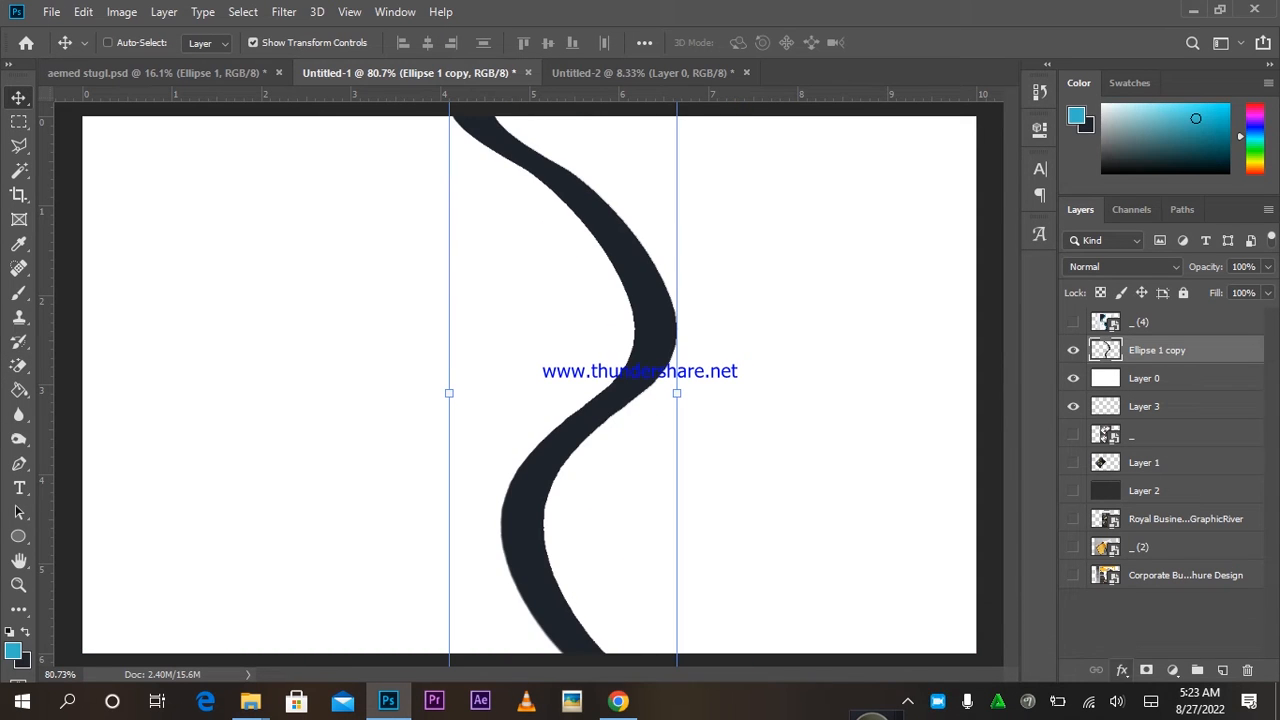
Overlay the S stroke in light blue 35b6c9 and draw a large 609 × 609 px circle over it.
left_click(1121, 670)
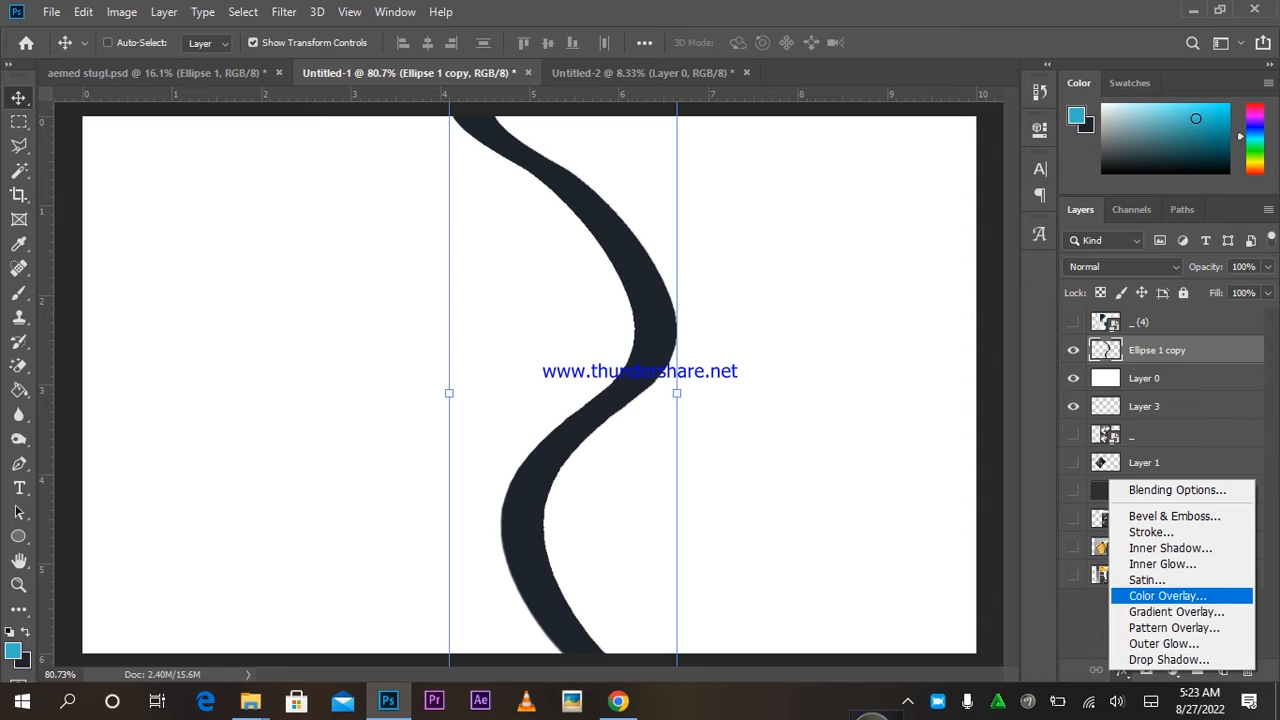
left_click(1150, 517)
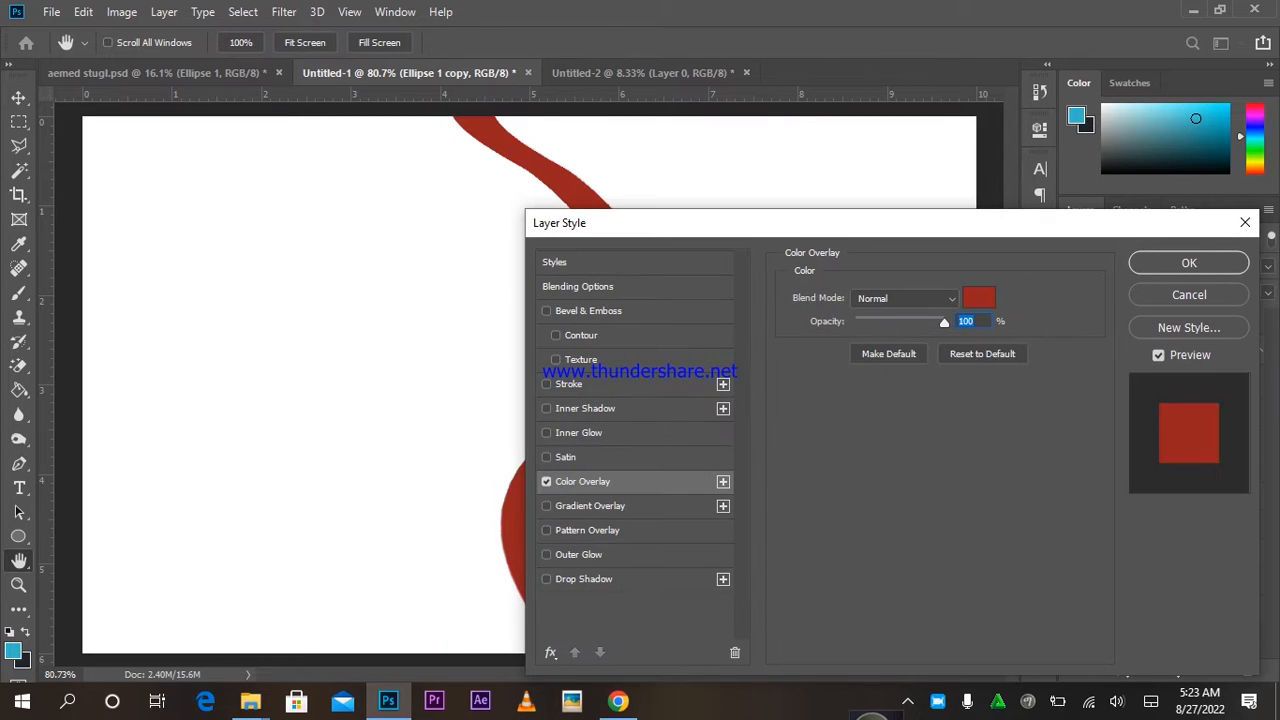
left_click(978, 298)
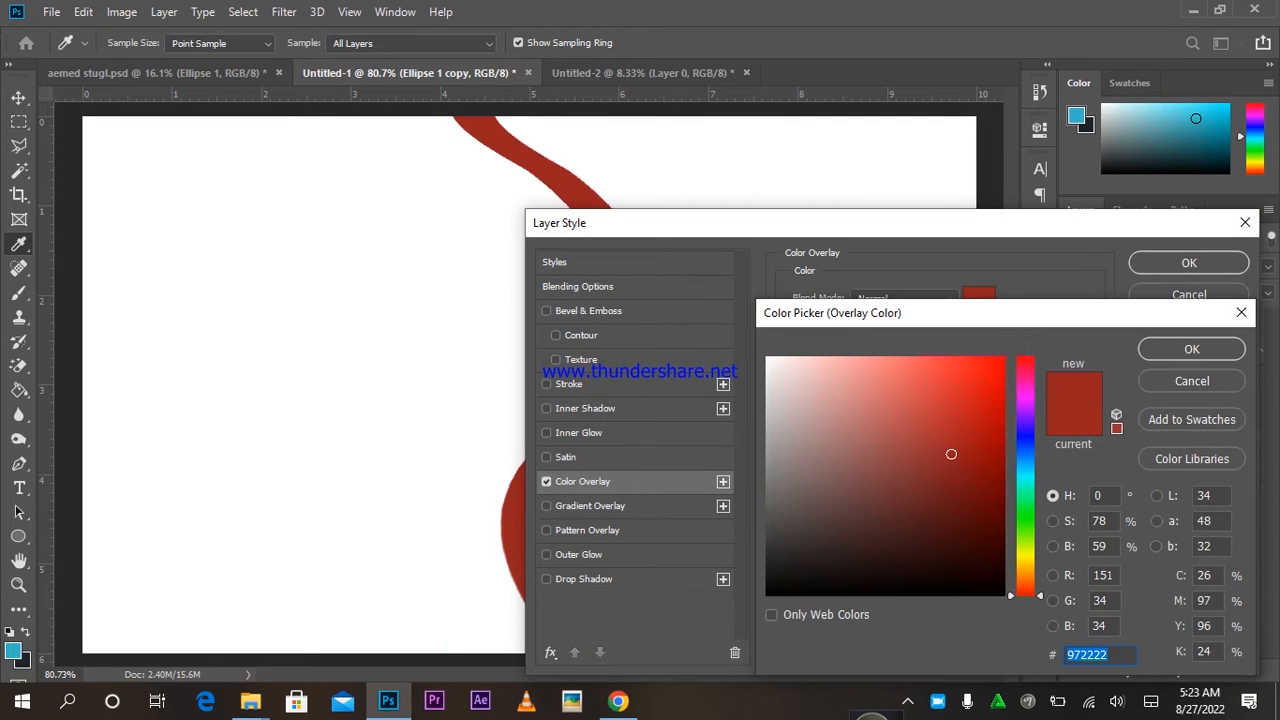
type("35b6c9")
key("Return")
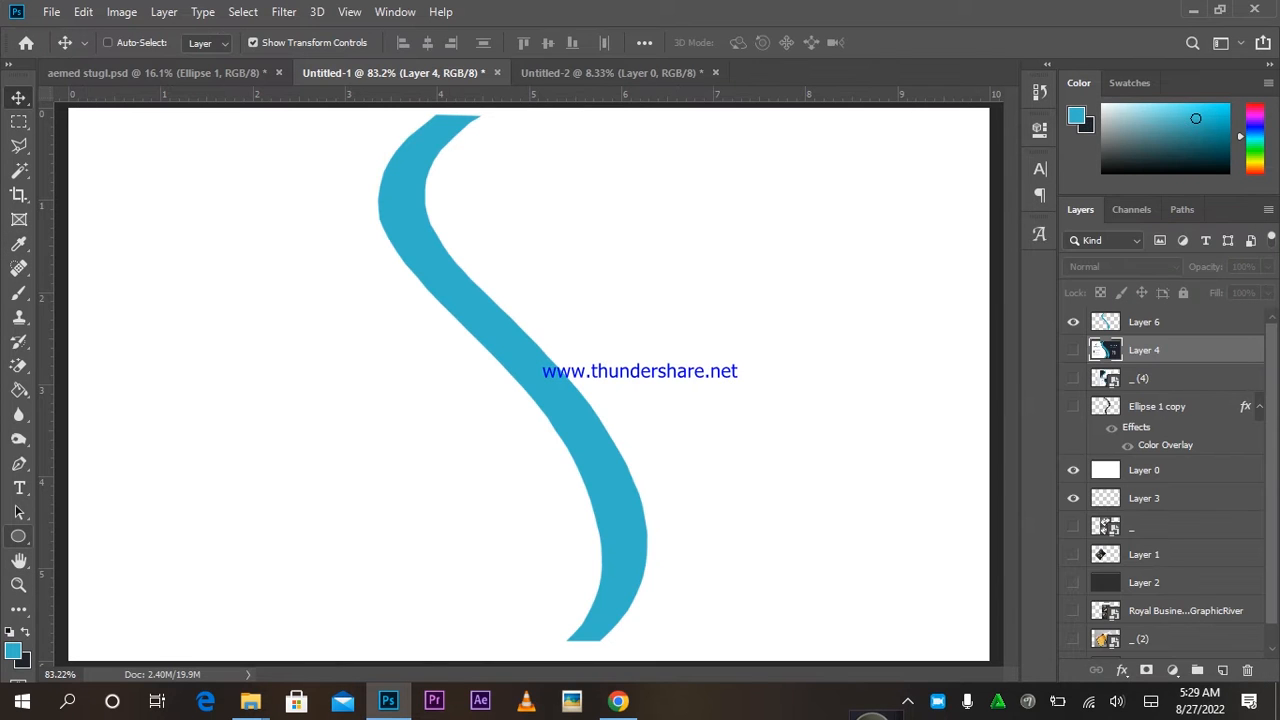
left_click(18, 536)
left_click_drag(232, 154, 880, 634)
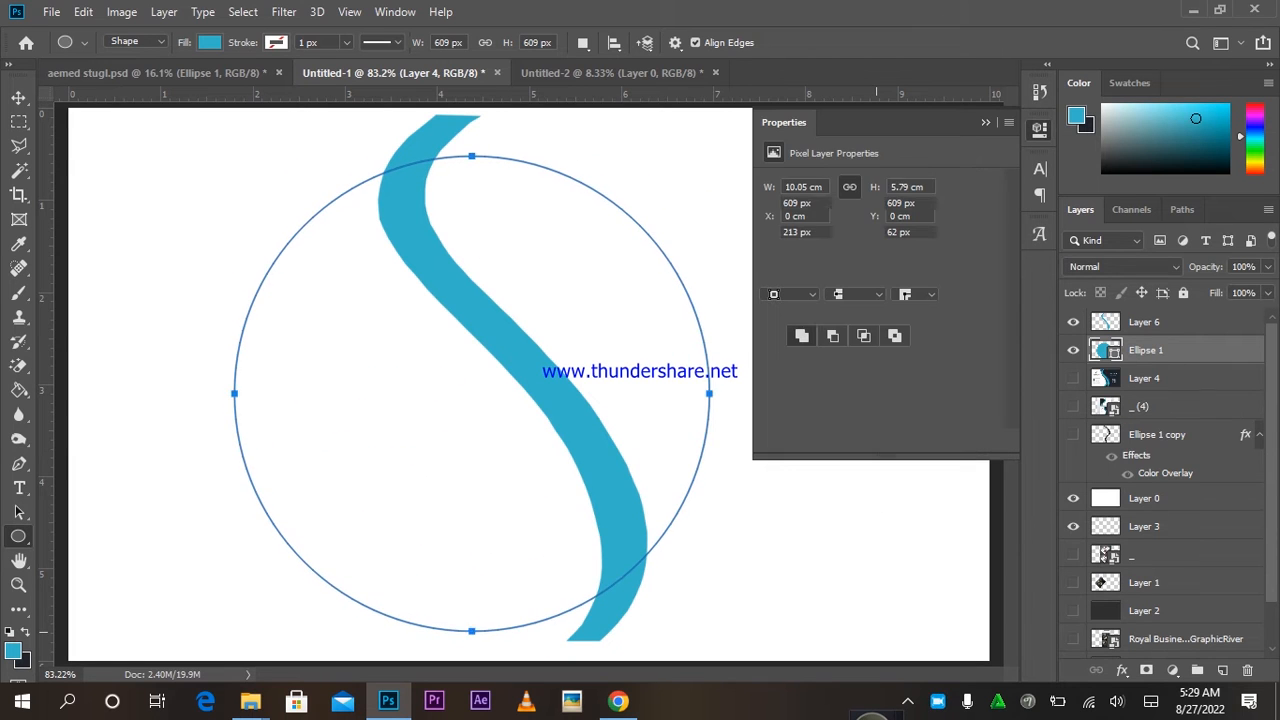
Fill the new circle with dark teal 397179.
left_click(985, 122)
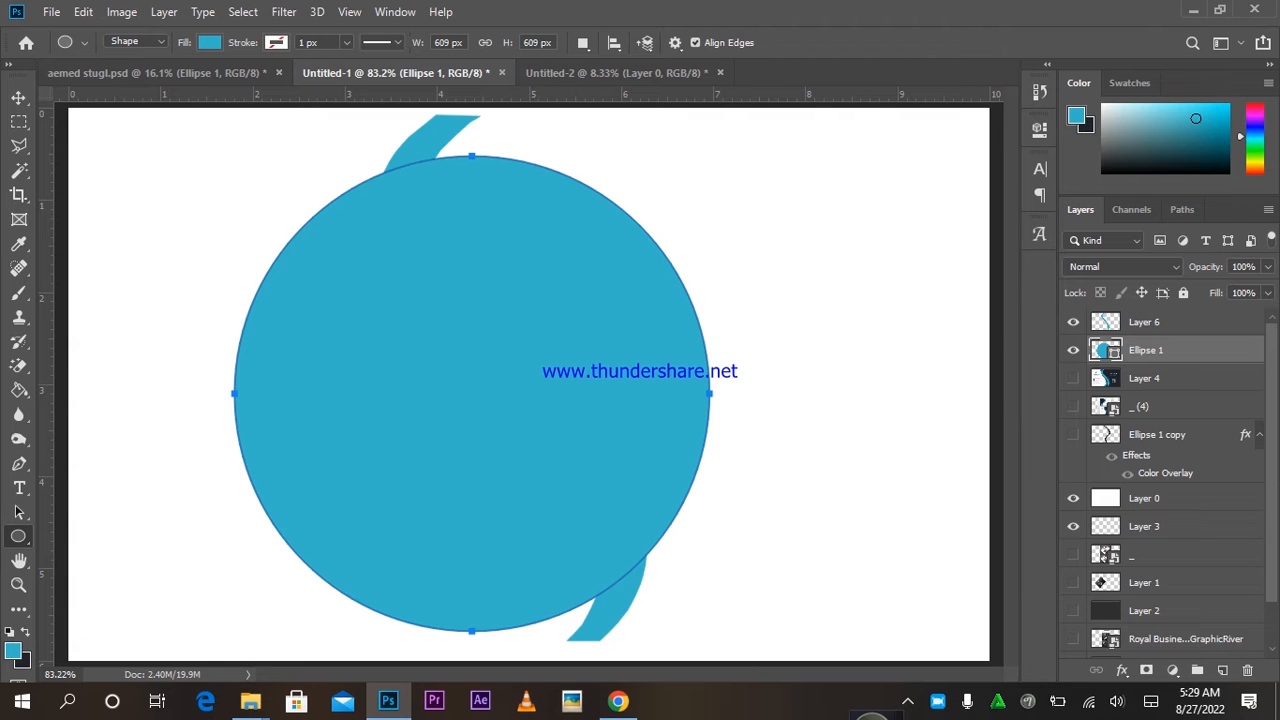
double_click(1105, 350)
left_click_drag(840, 432, 892, 482)
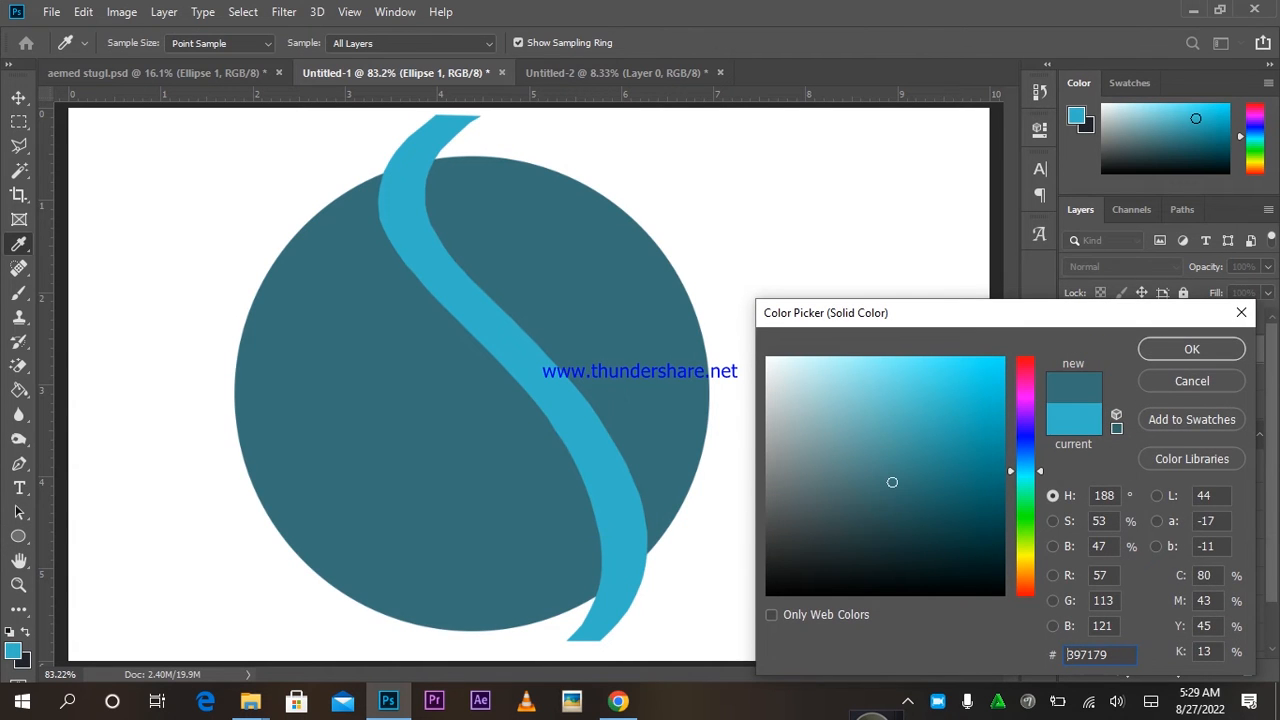
key("Return")
Hide the light-blue S stroke layer and start warping the teal circle.
key("v")
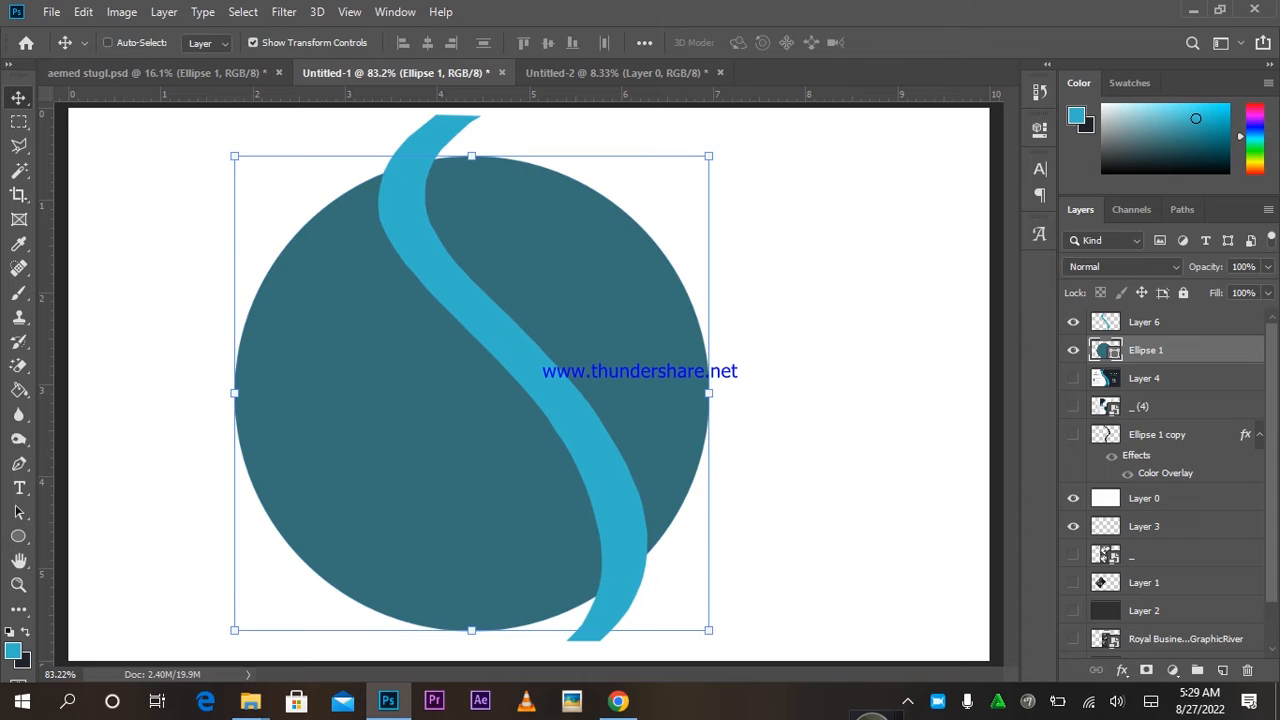
left_click(1073, 321)
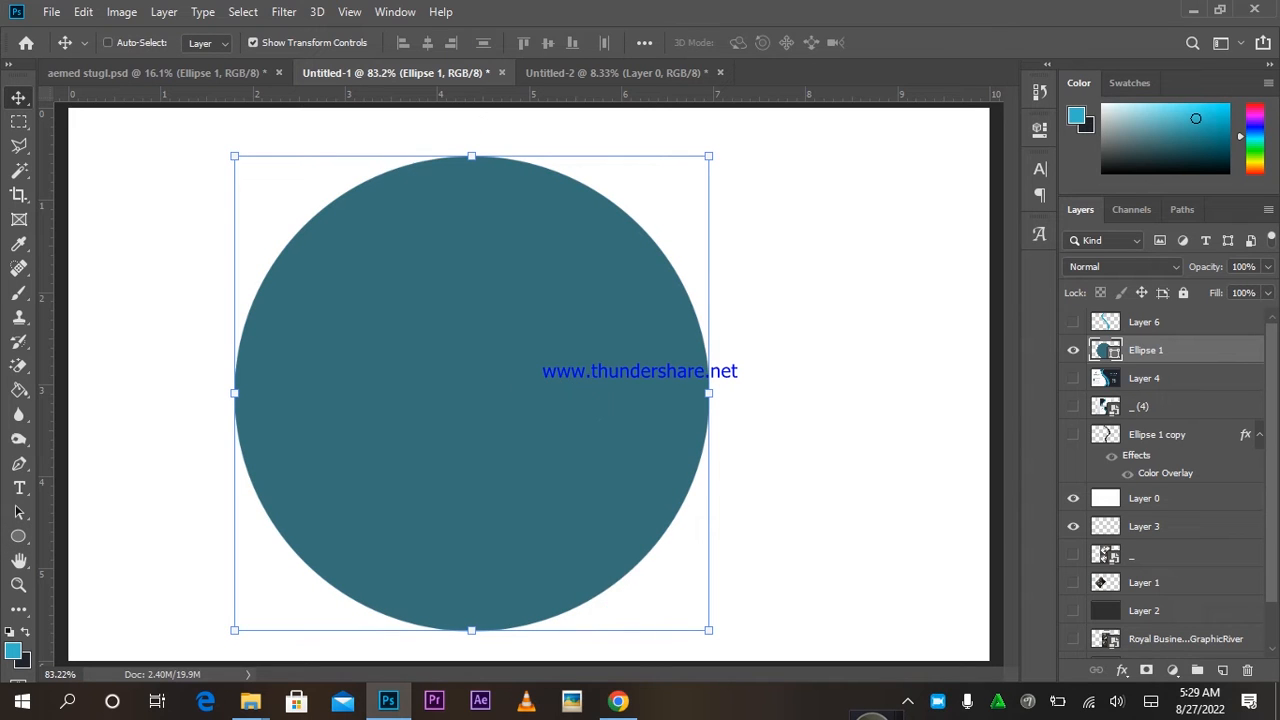
key("ctrl+t")
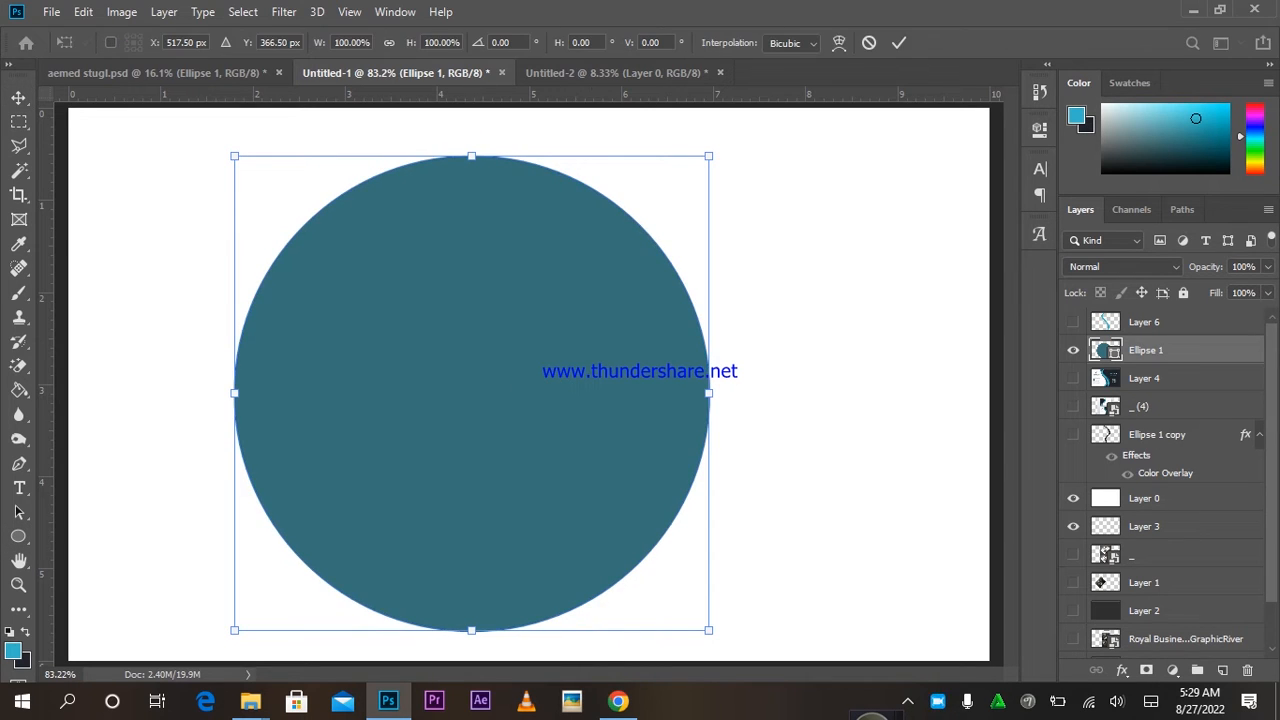
left_click(839, 43)
Bend the teal circle into a crescent, pulling its bottom below the canvas and bulging the right edge.
left_click_drag(234, 314, 657, 338)
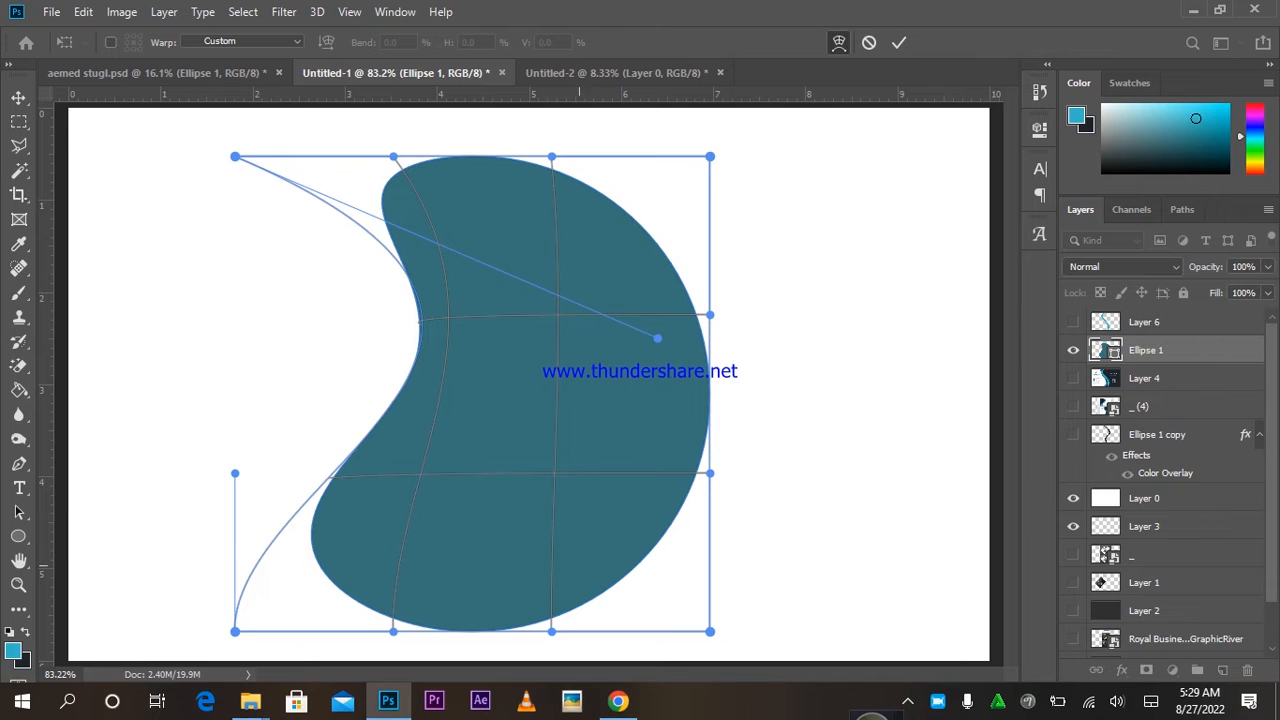
left_click_drag(234, 473, 664, 623)
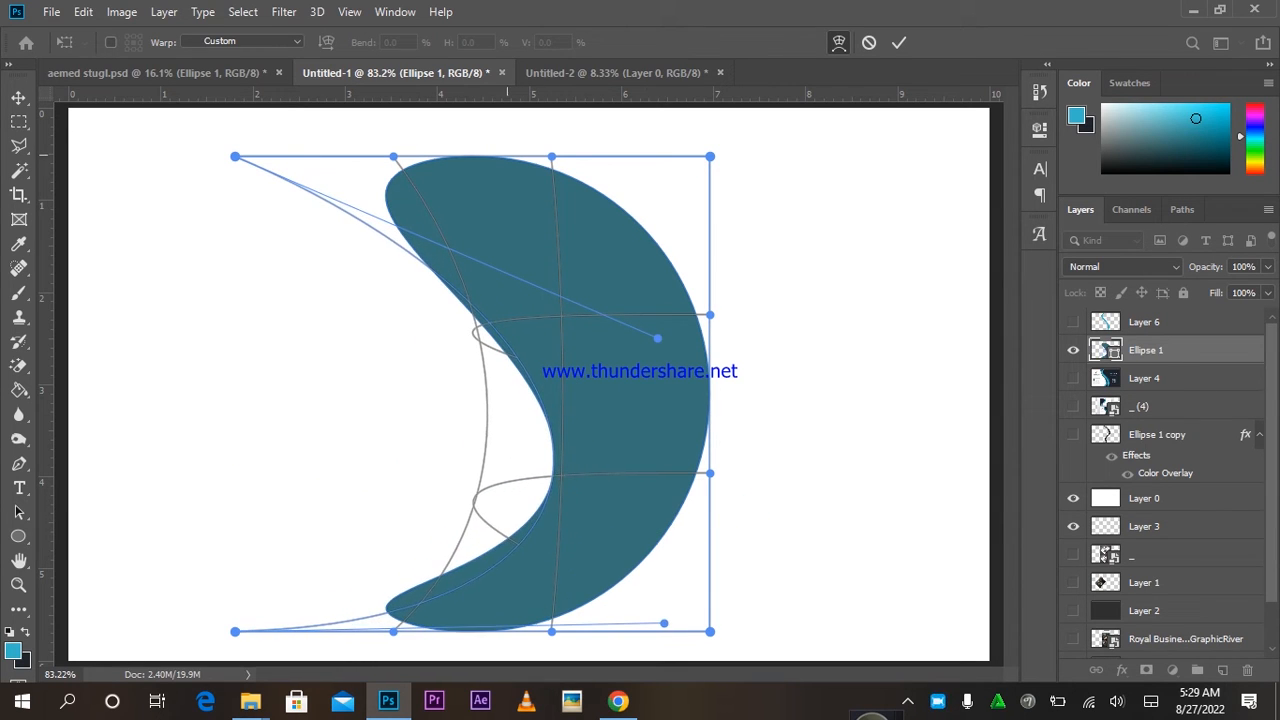
left_click_drag(393, 156, 312, 96)
left_click_drag(235, 156, 217, 230)
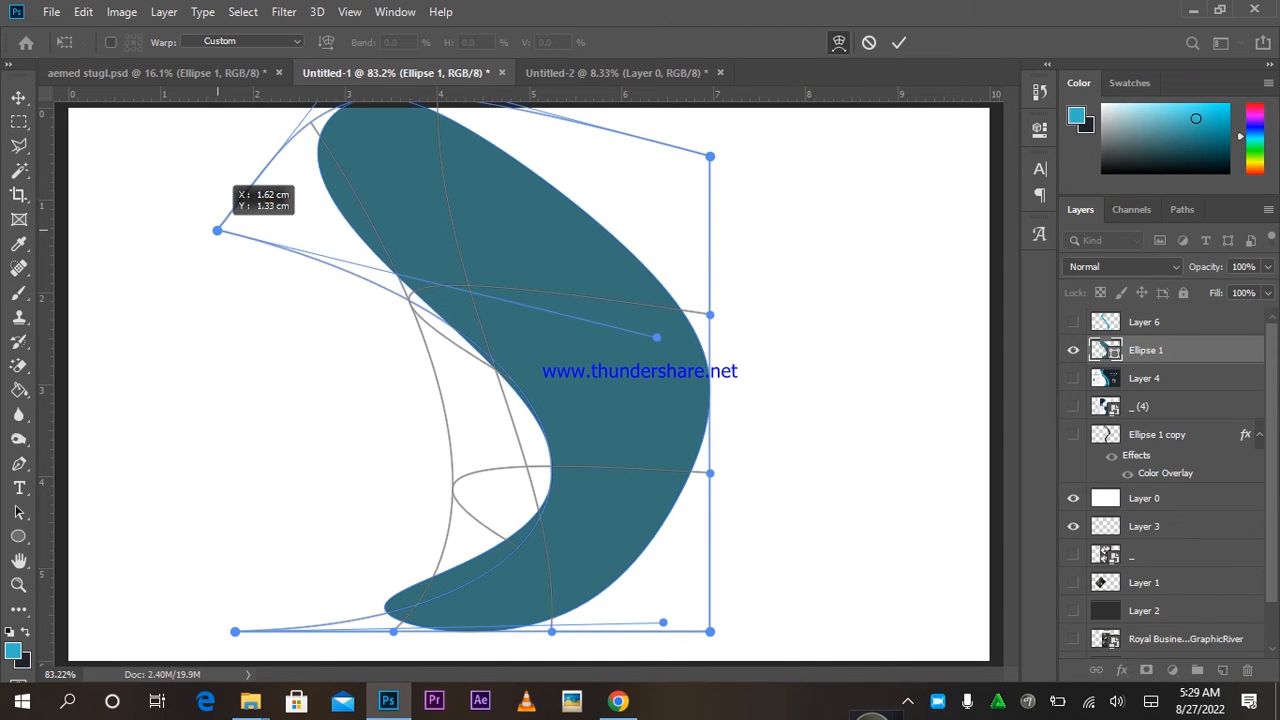
left_click_drag(585, 632, 633, 687)
left_click_drag(710, 453, 881, 562)
left_click_drag(721, 340, 816, 181)
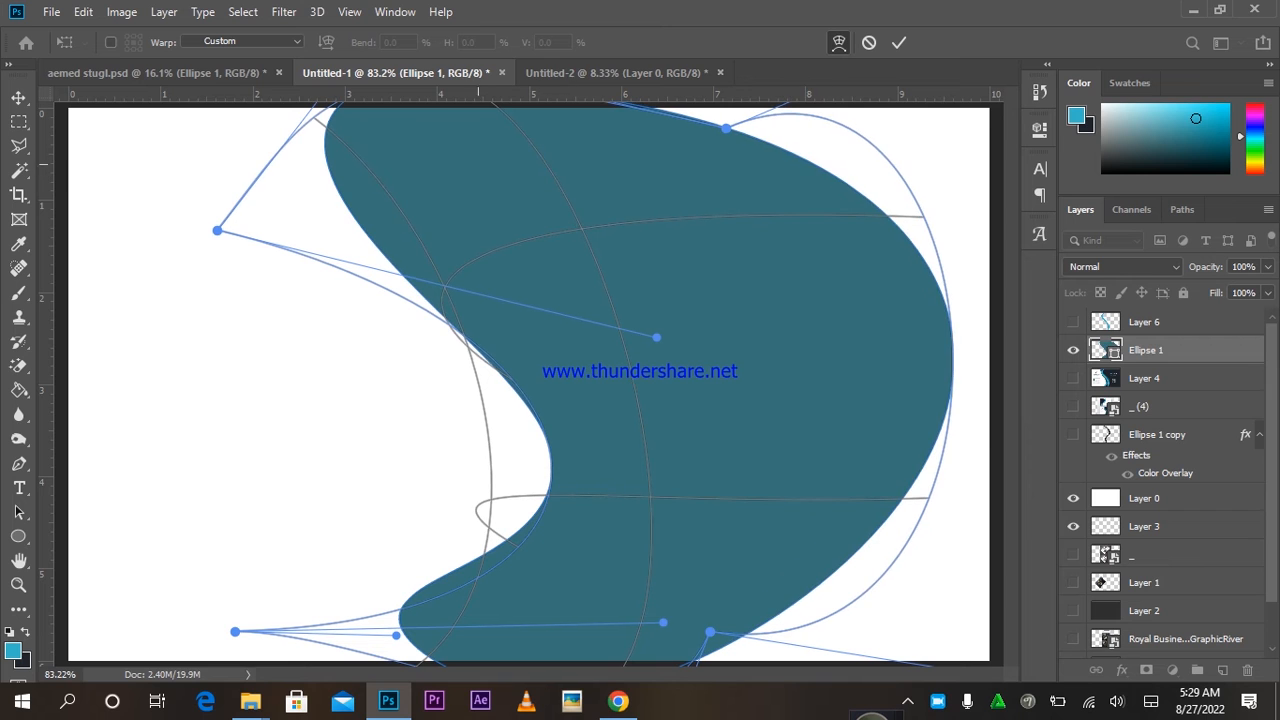
Refine the wave's inner and lower curves, extend it off the canvas, and commit the warp.
left_click_drag(217, 230, 130, 253)
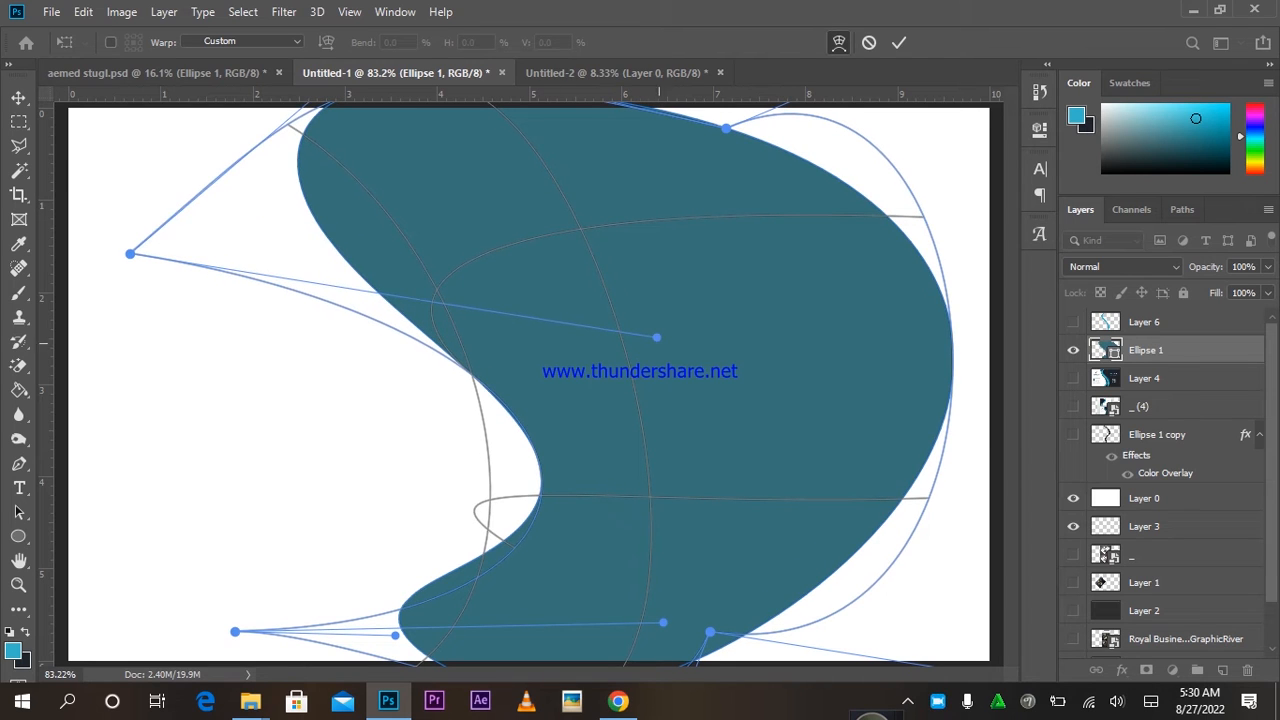
left_click_drag(656, 337, 635, 231)
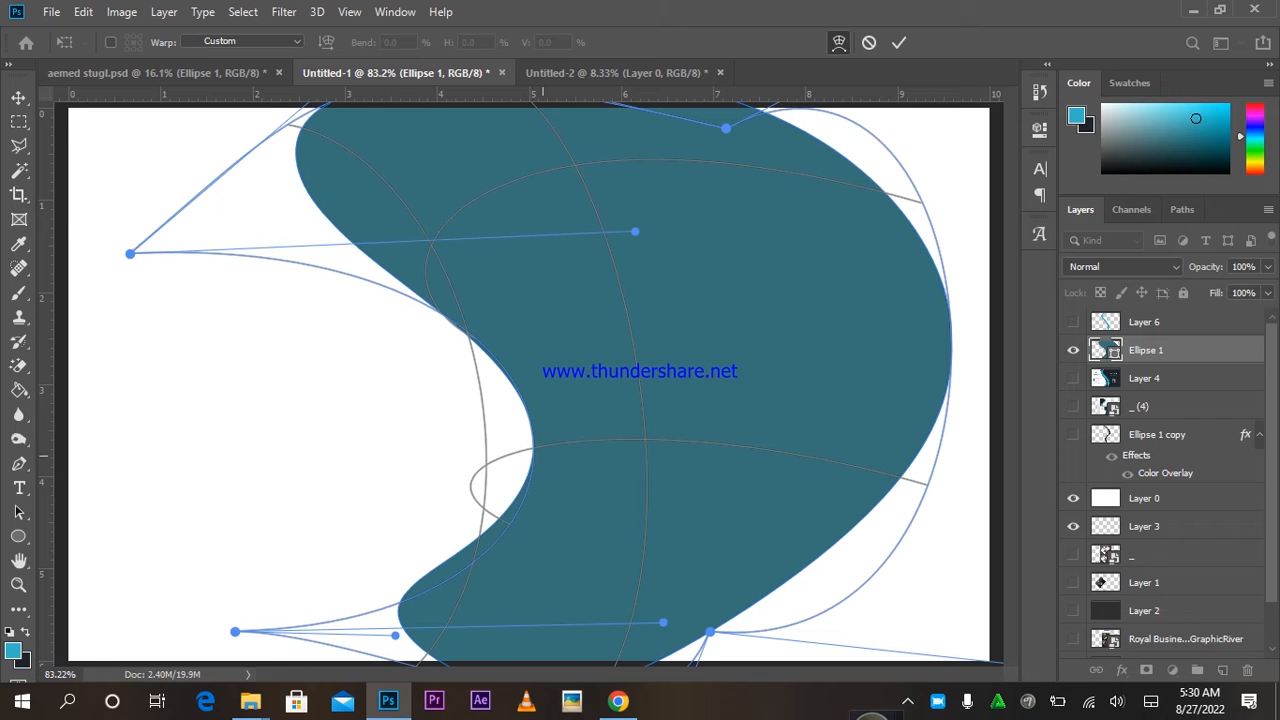
left_click_drag(543, 456, 627, 503)
left_click_drag(395, 636, 352, 688)
mouse_move(632, 539)
left_mouse_down()
mouse_move(644, 550)
mouse_move(623, 521)
left_mouse_up()
left_click_drag(638, 441, 687, 384)
left_click_drag(731, 273, 737, 309)
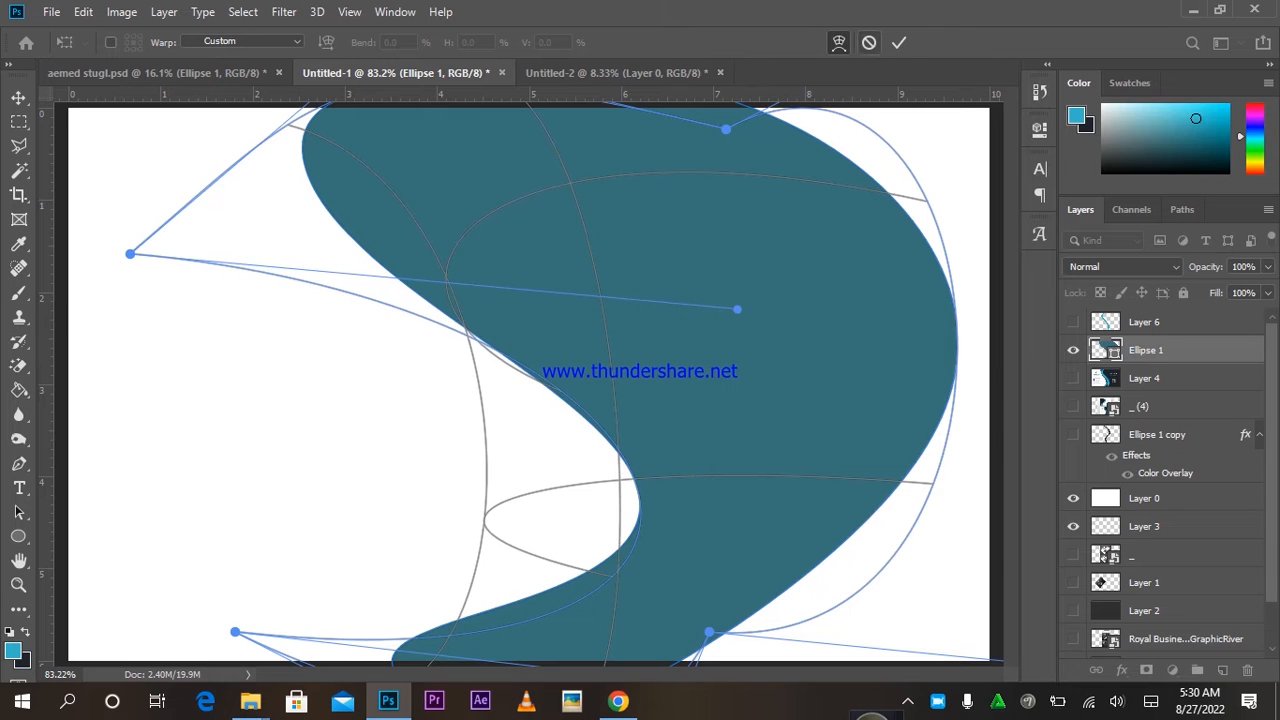
left_click(899, 42)
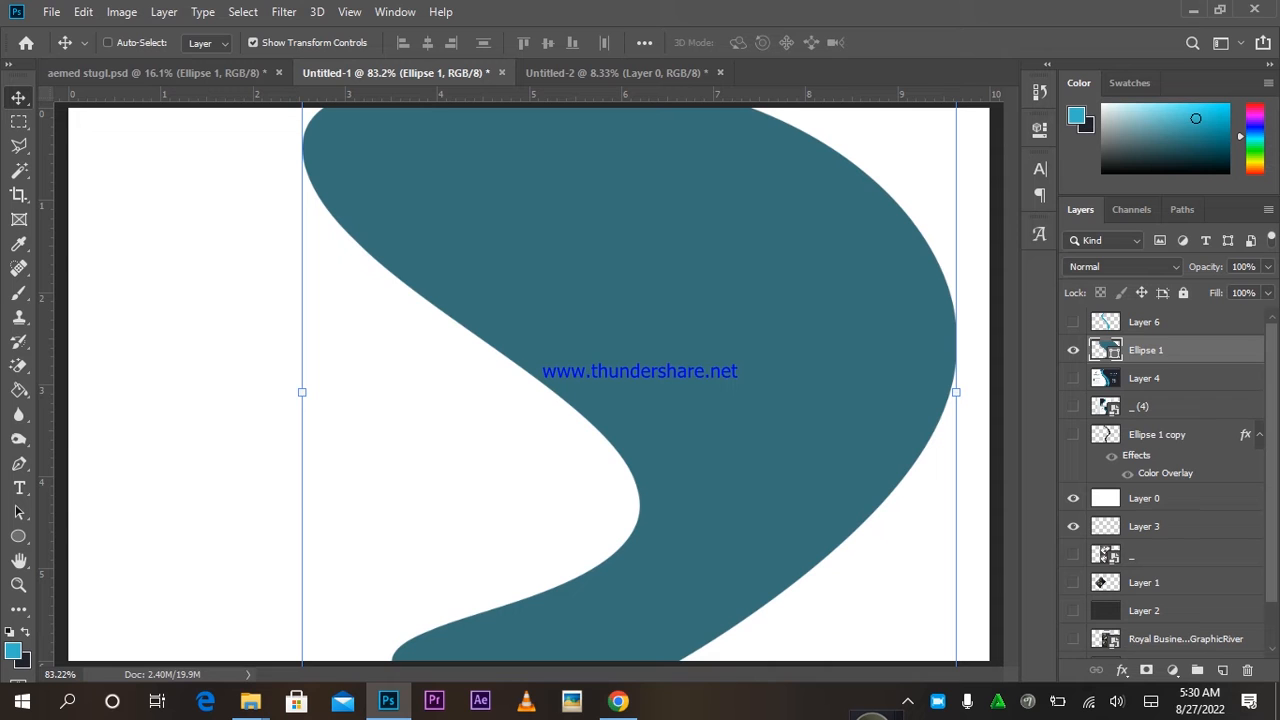
Duplicate the wave and fill the copy with dark navy 1f232c.
key("ctrl+j")
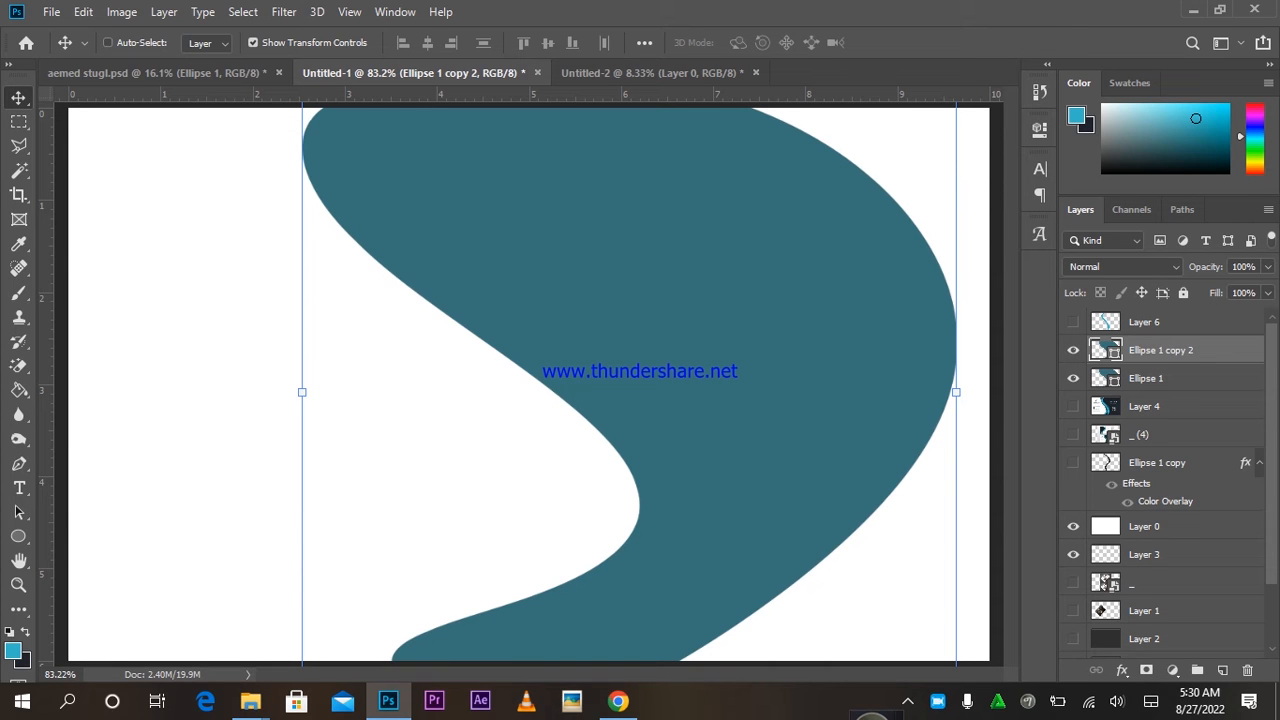
double_click(1106, 348)
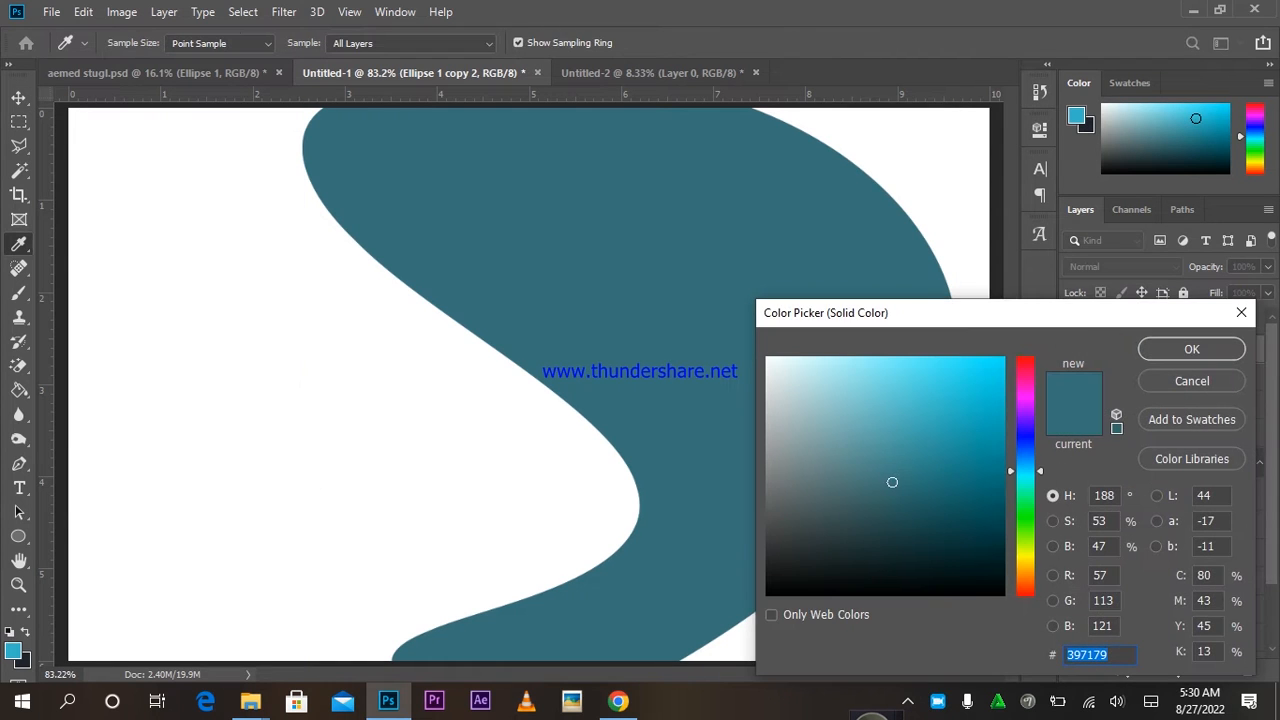
type("000000")
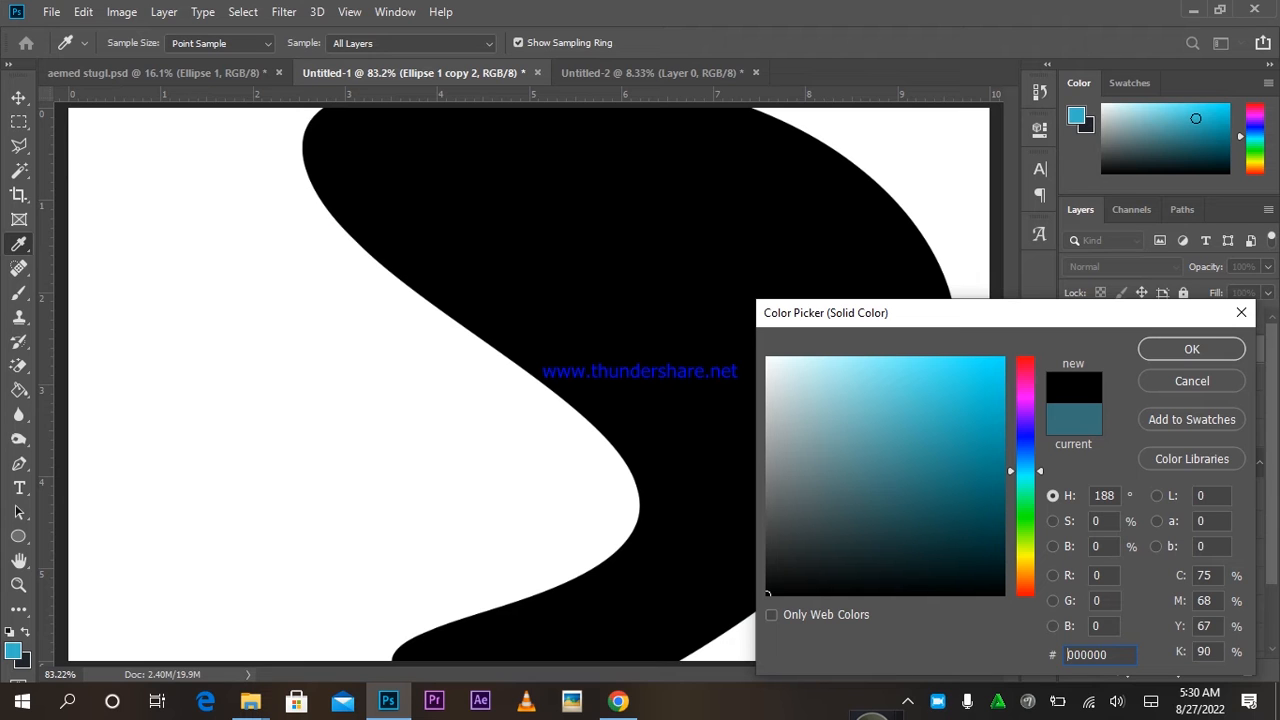
key("ctrl+v")
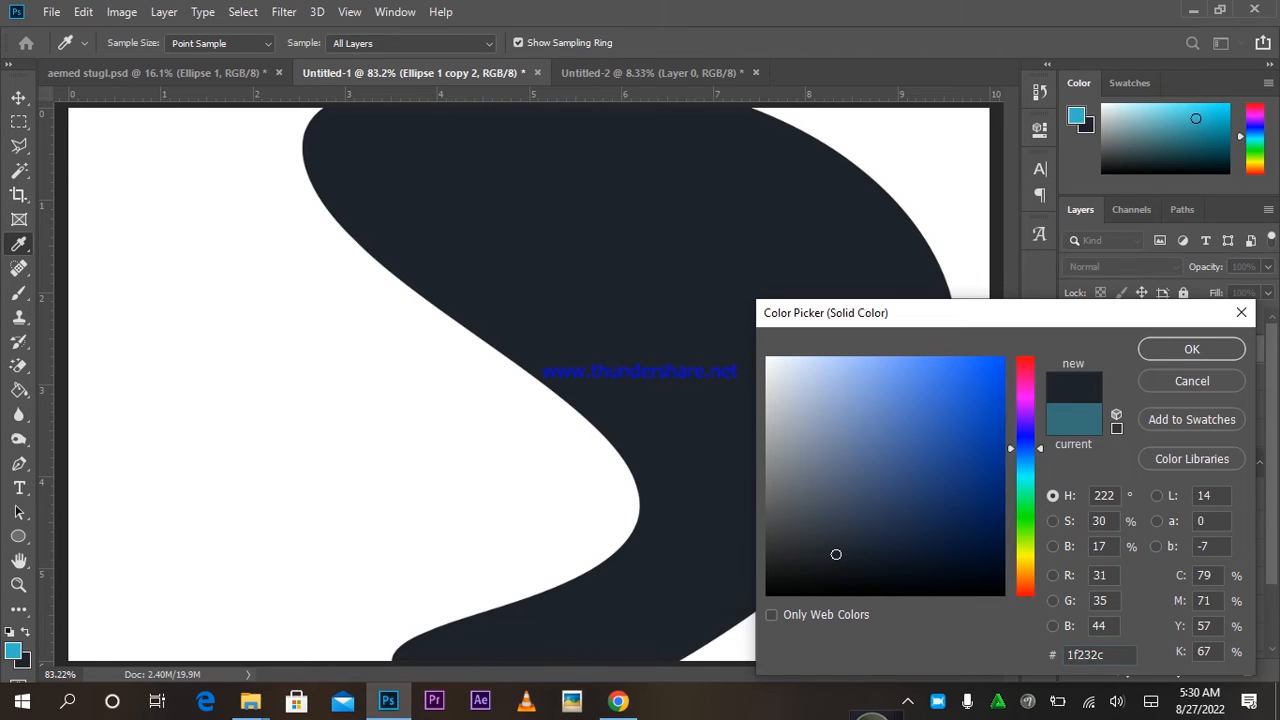
key("Return")
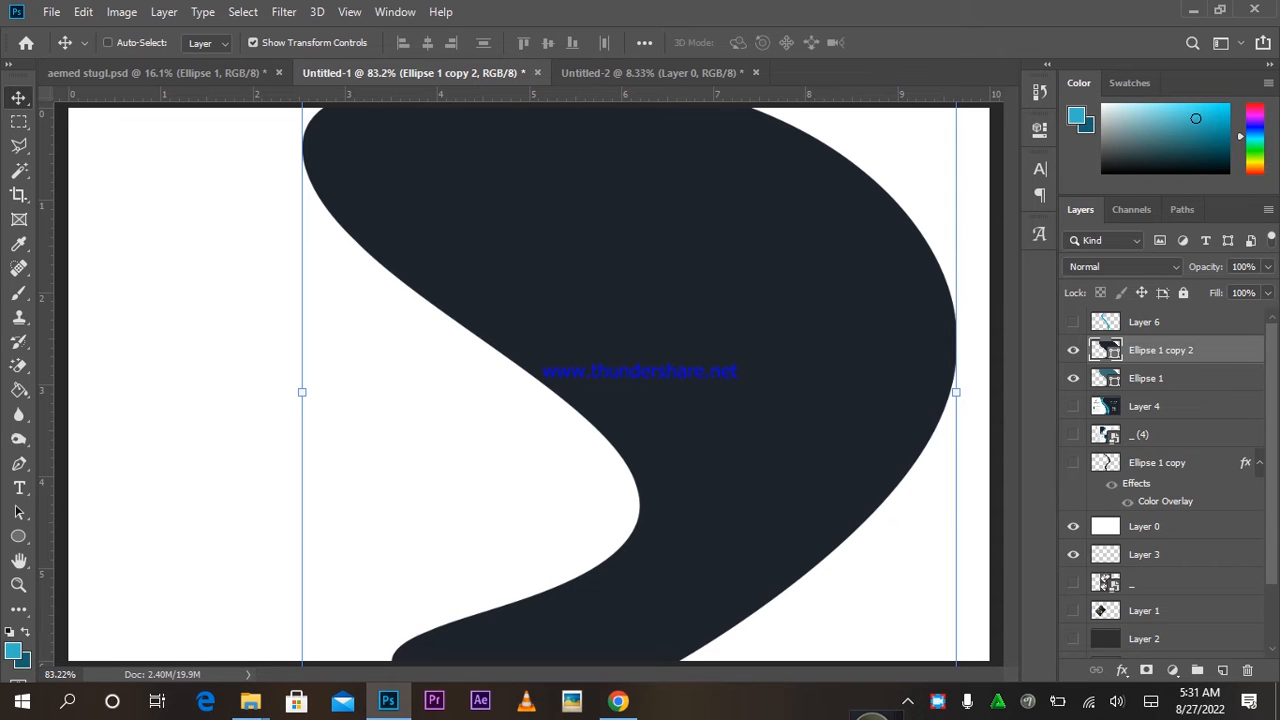
Recolour the original Ellipse 1 wave deeper teal 166170 and shift it left to show an edge.
double_click(1105, 378)
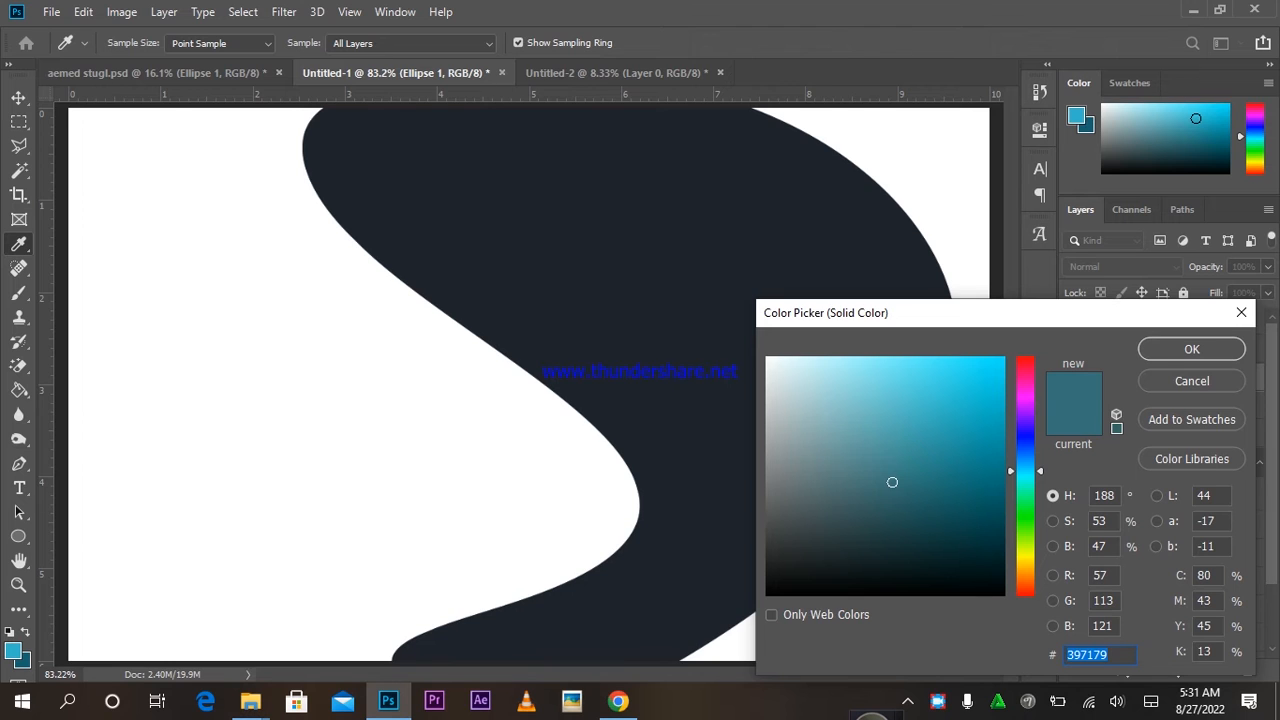
left_click(957, 490)
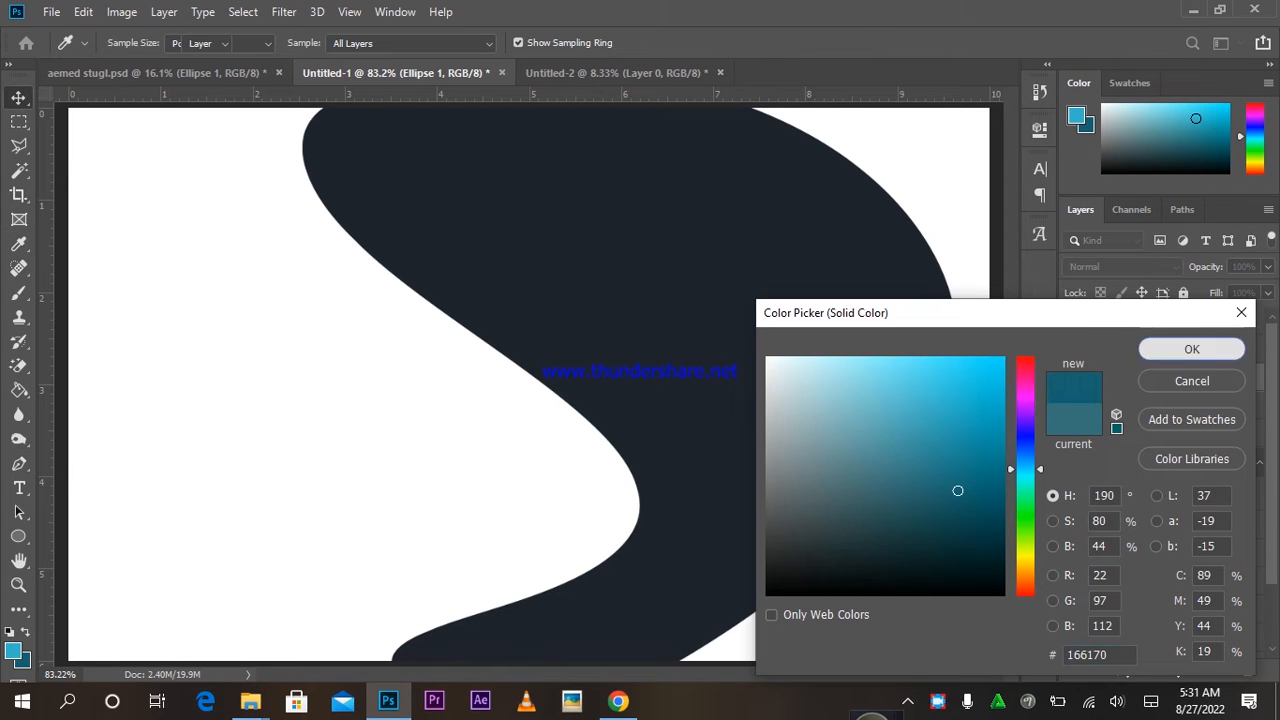
left_click(1192, 349)
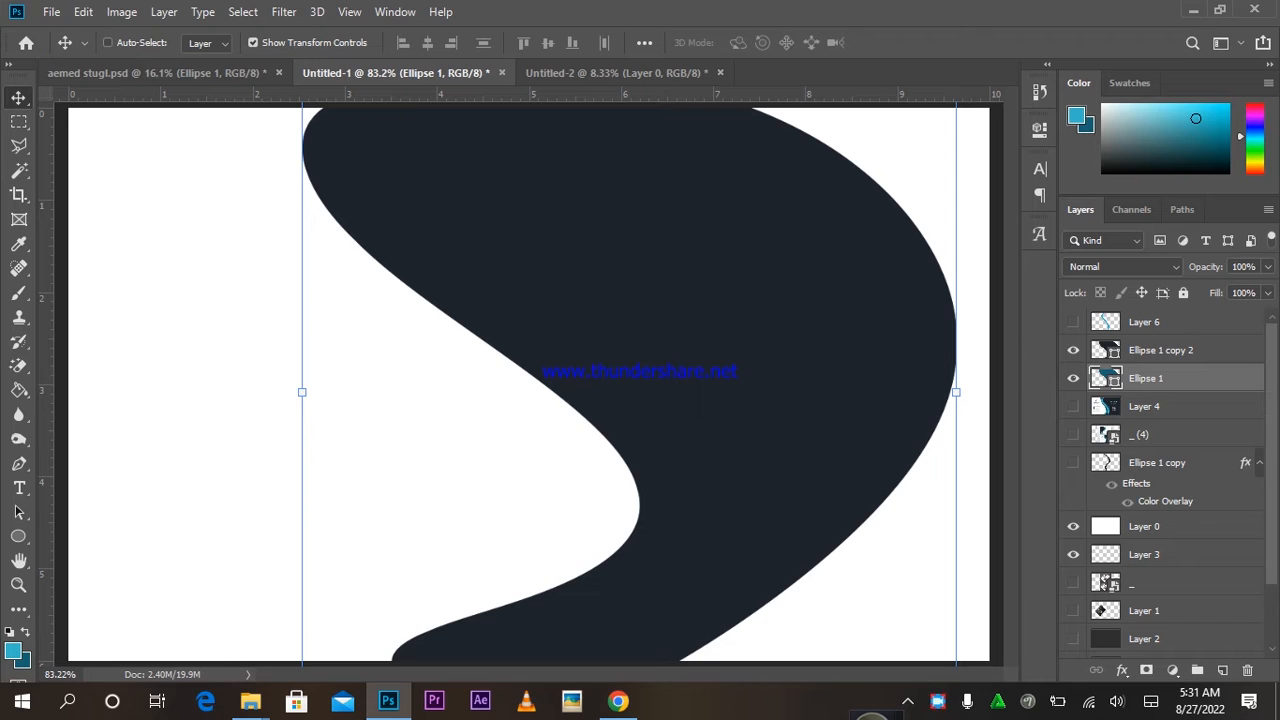
left_click_drag(805, 320, 756, 320)
Rasterize the teal and navy wave layers and merge them into one.
left_click(1182, 351, "ctrl")
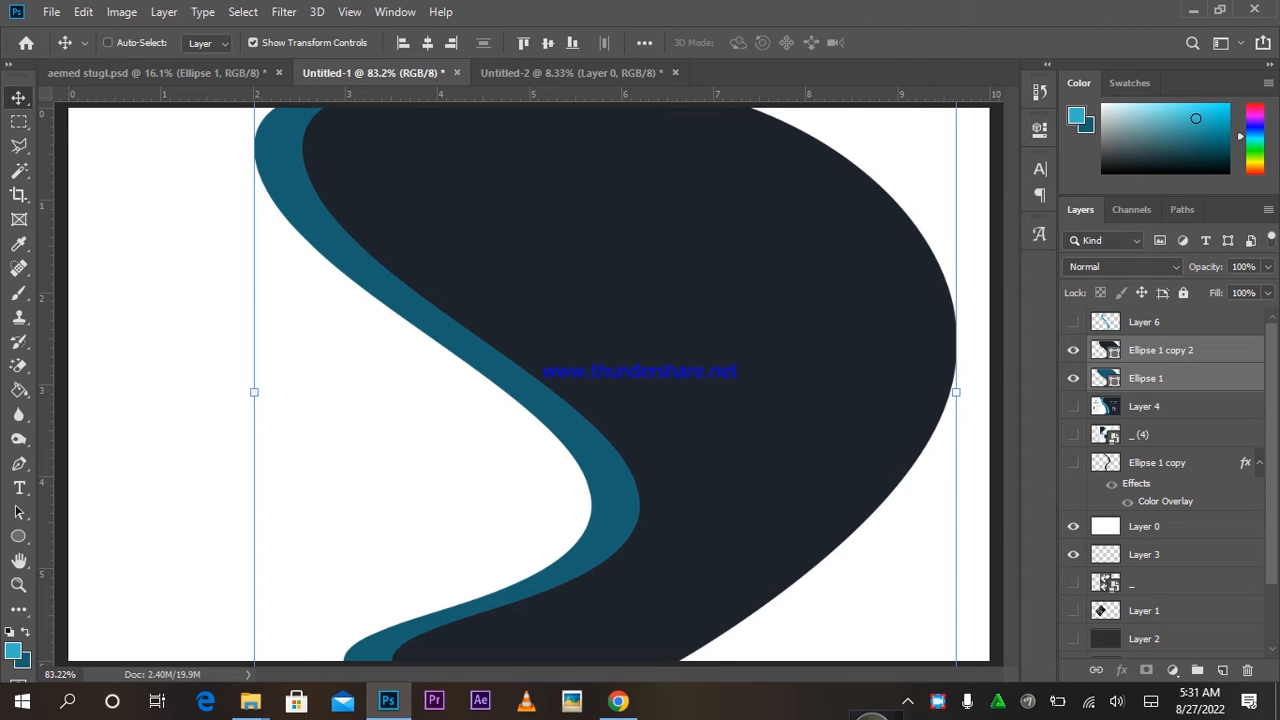
right_click(1183, 352)
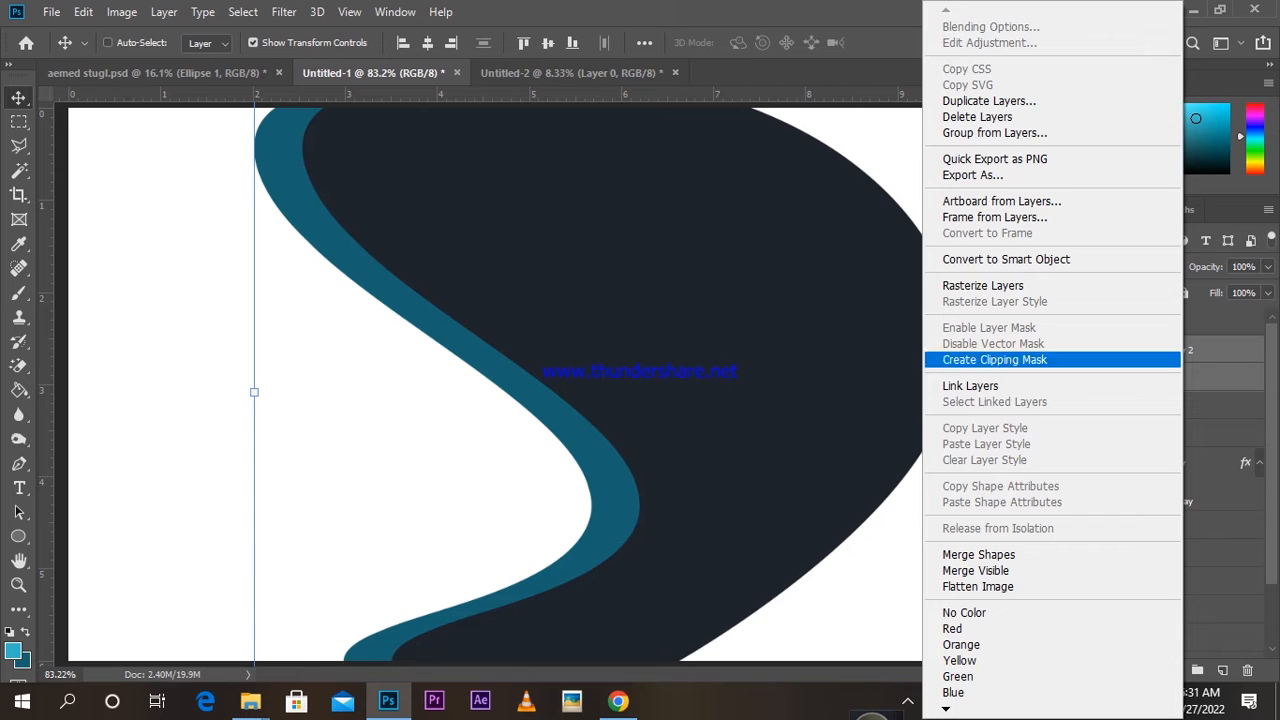
left_click(960, 285)
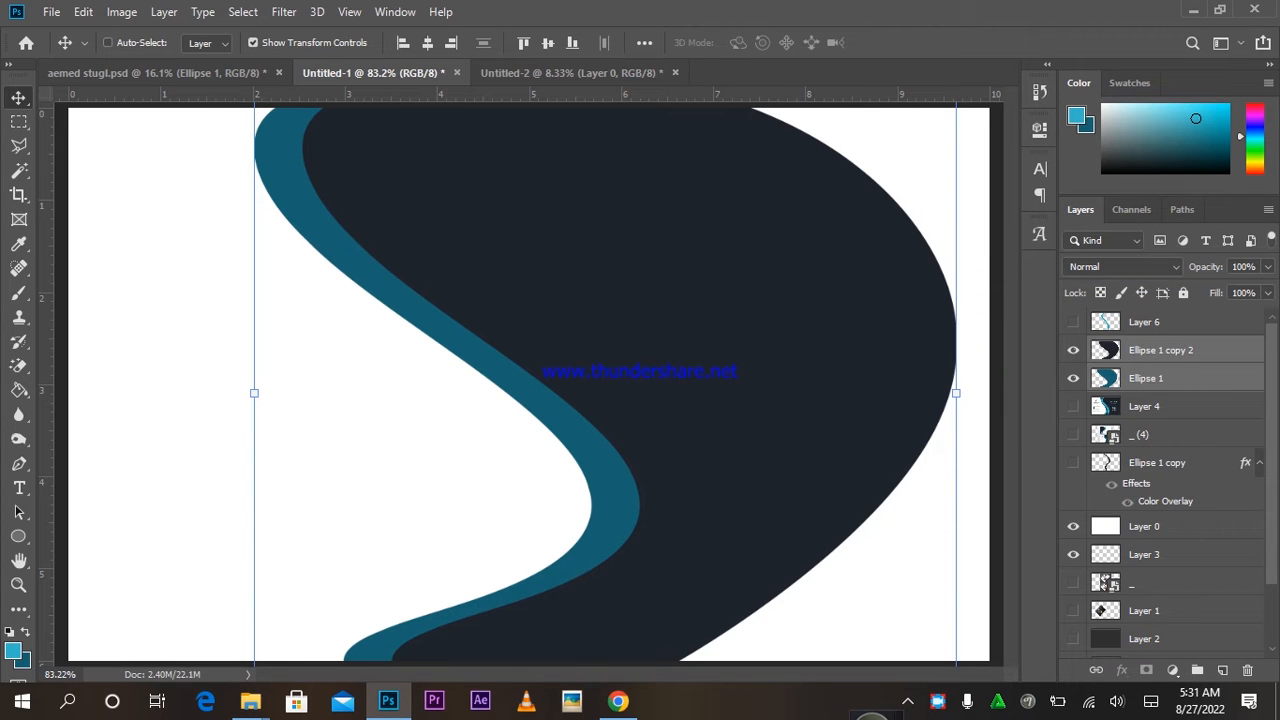
key("ctrl")
key("ctrl+e")
Set the brush foreground colour to the dark navy sampled from the canvas.
key("b")
left_click(13, 651)
left_click(440, 240)
key("Return")
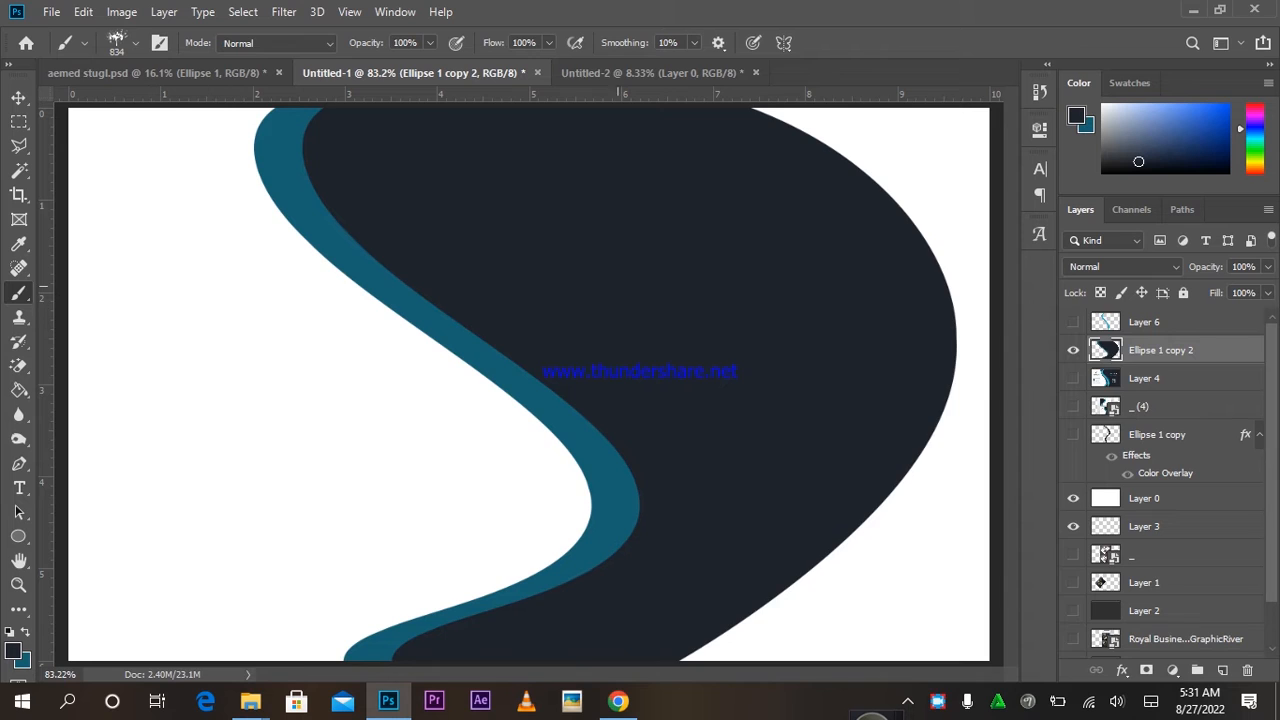
Paint the white top-right corner navy with a 61 px Hard Round brush, then shift the wave about 1.4 cm right.
right_click(679, 272)
left_click(814, 464)
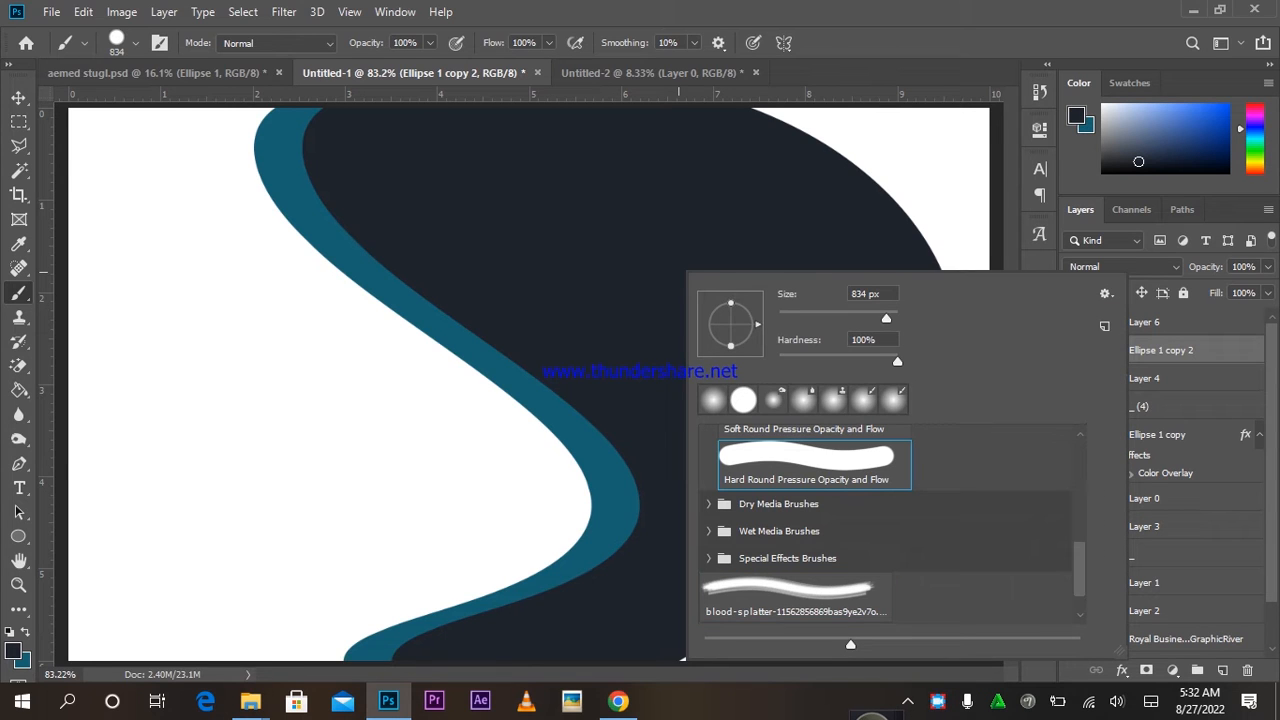
type("61")
key("Return")
mouse_move(760, 126)
left_mouse_down()
mouse_move(950, 126)
mouse_move(983, 165)
mouse_move(984, 640)
mouse_move(807, 640)
mouse_move(887, 615)
mouse_move(958, 477)
mouse_move(910, 177)
mouse_move(852, 152)
mouse_move(938, 150)
left_mouse_up()
mouse_move(970, 400)
left_mouse_down()
mouse_move(902, 500)
mouse_move(926, 582)
mouse_move(940, 516)
mouse_move(787, 600)
mouse_move(907, 497)
left_mouse_up()
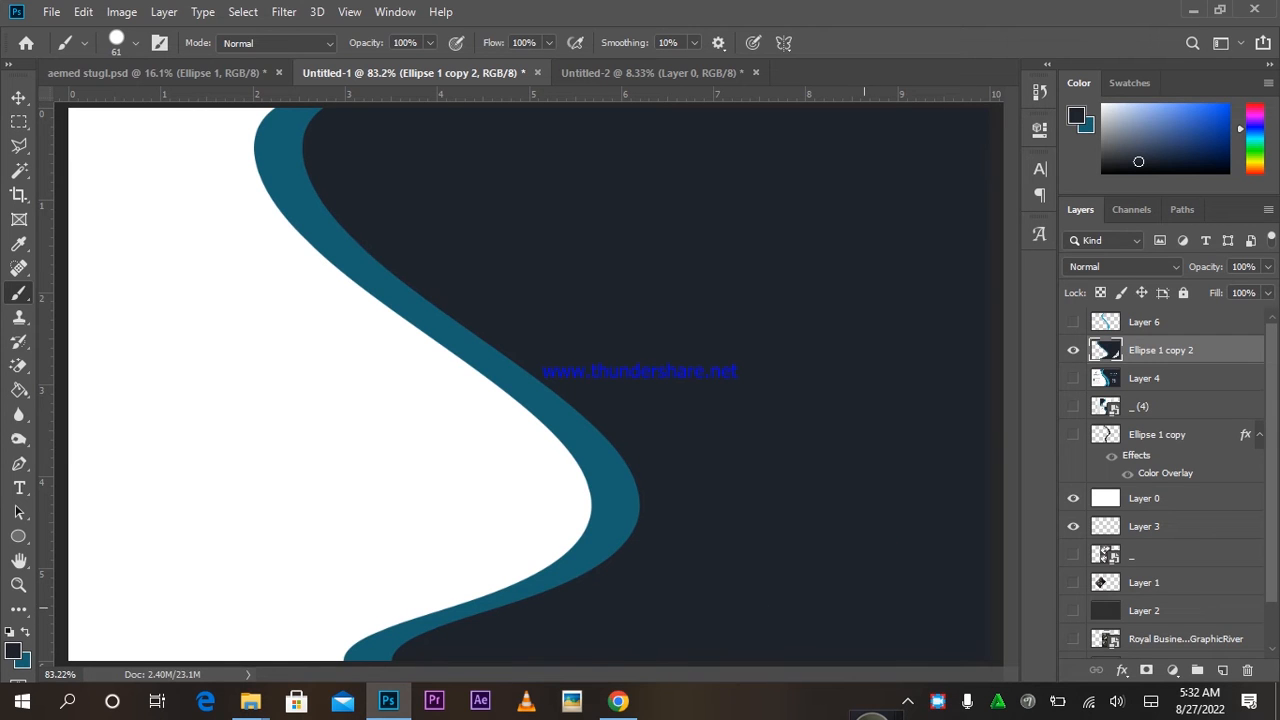
key("v")
mouse_move(628, 316)
left_mouse_down()
mouse_move(757, 320)
mouse_move(745, 338)
mouse_move(760, 328)
left_mouse_up()
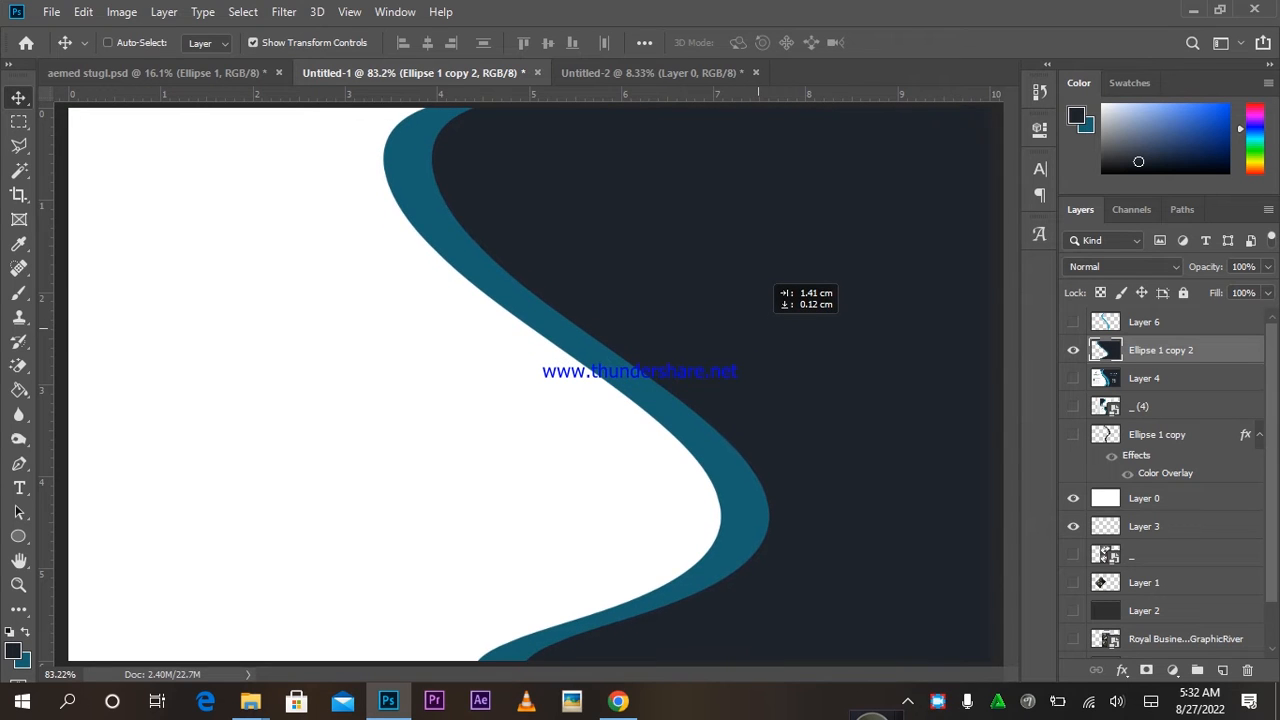
Show Layer 6's light-blue wave, enlarge it to about 109% and tilt it 4° clockwise.
left_click_drag(760, 328, 760, 328)
left_click(1073, 321)
left_click(1144, 321)
left_click_drag(613, 206, 666, 212)
left_click_drag(700, 634, 727, 684)
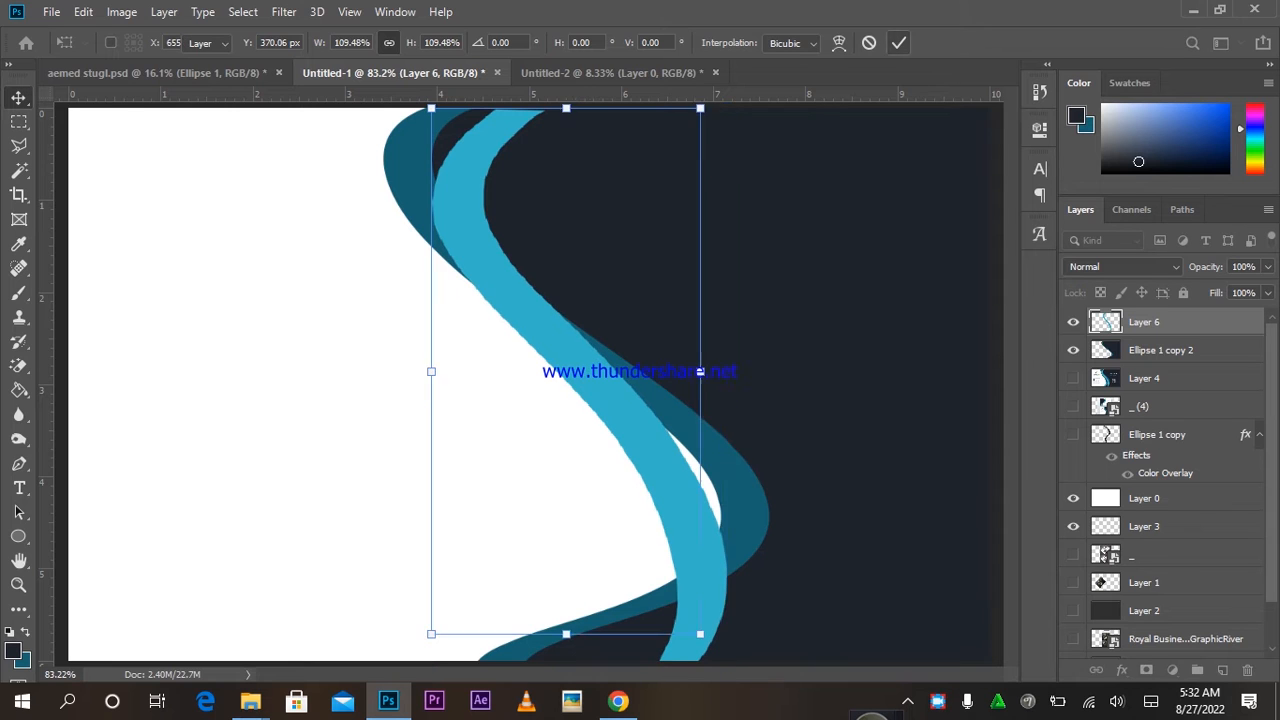
left_click(899, 42)
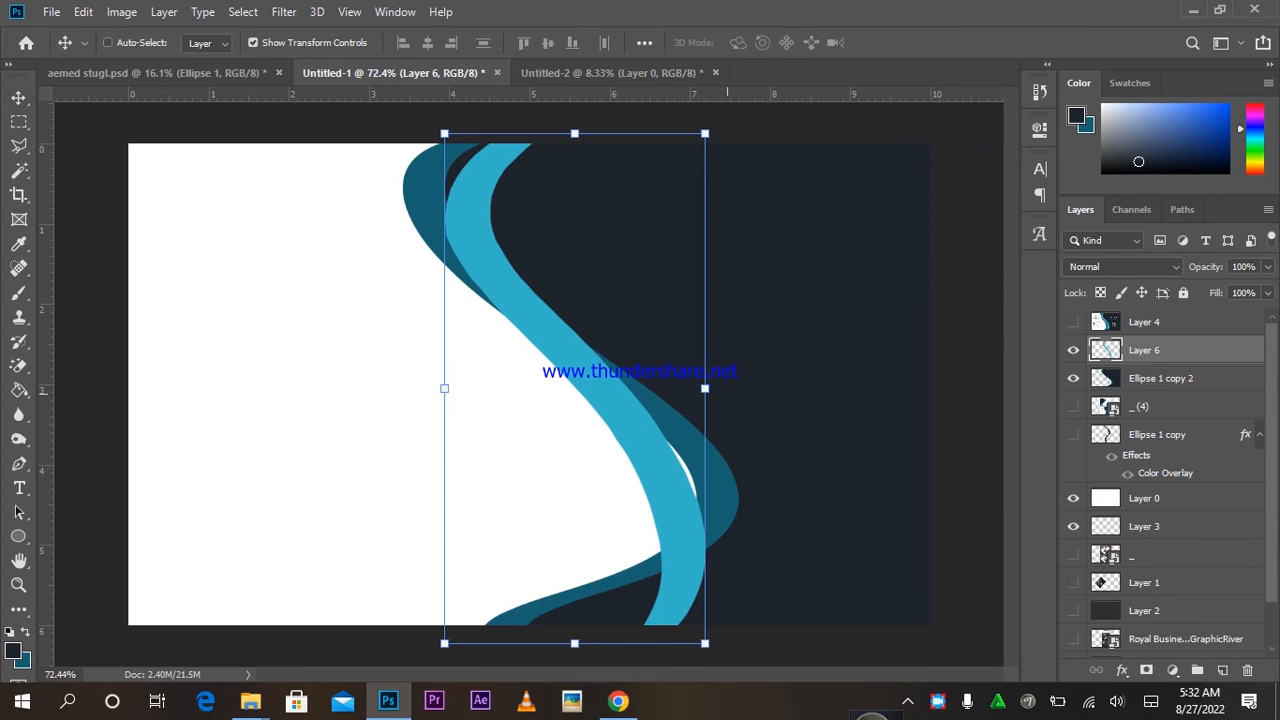
mouse_move(727, 392)
left_mouse_down()
mouse_move(727, 417)
mouse_move(727, 403)
left_mouse_up()
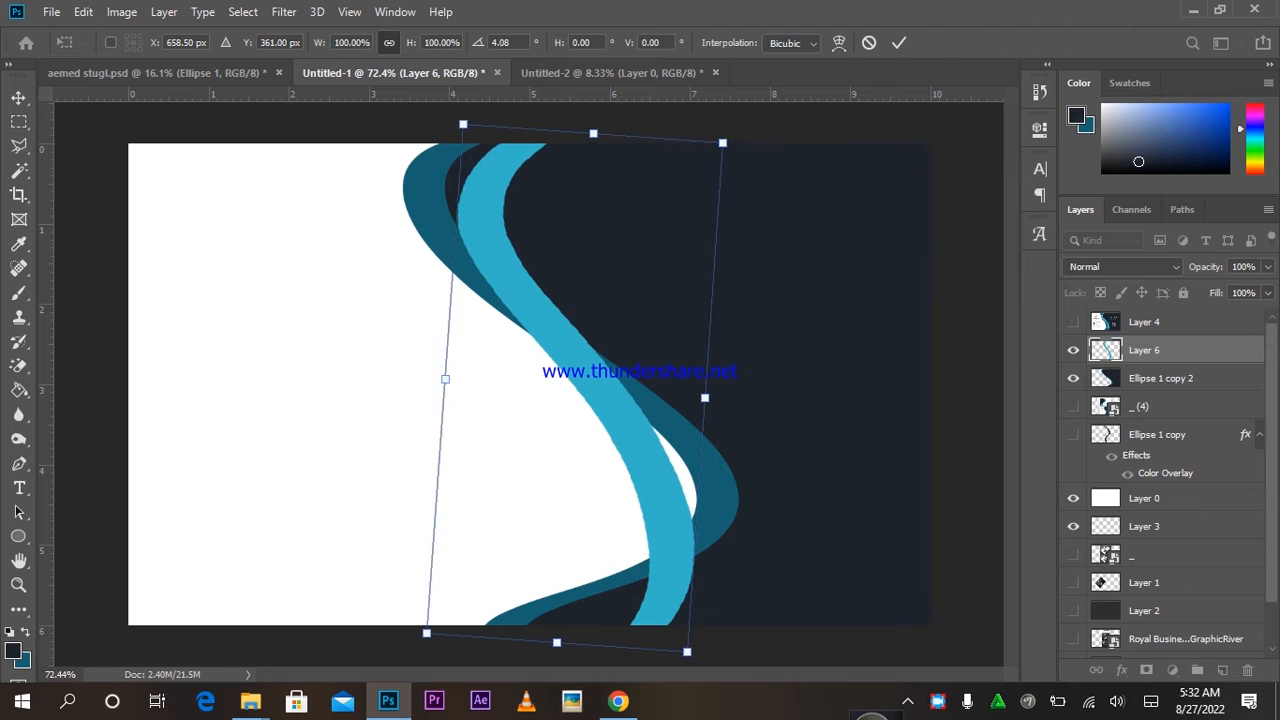
left_click(899, 43)
Reposition the wave, shorten it to end at the canvas bottom, and duplicate the layer.
left_click_drag(470, 186, 445, 186)
mouse_move(576, 278)
left_mouse_down()
mouse_move(576, 293)
mouse_move(581, 284)
left_mouse_up()
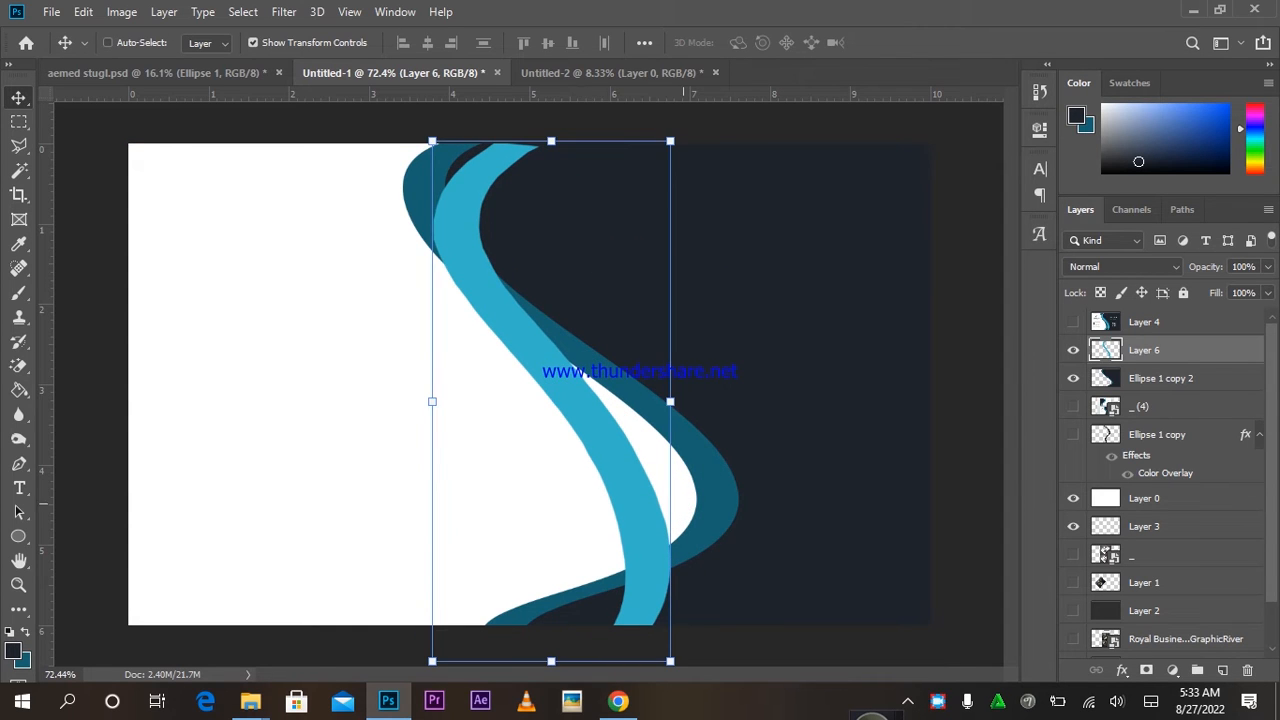
key("ctrl+t")
left_click_drag(551, 661, 551, 624)
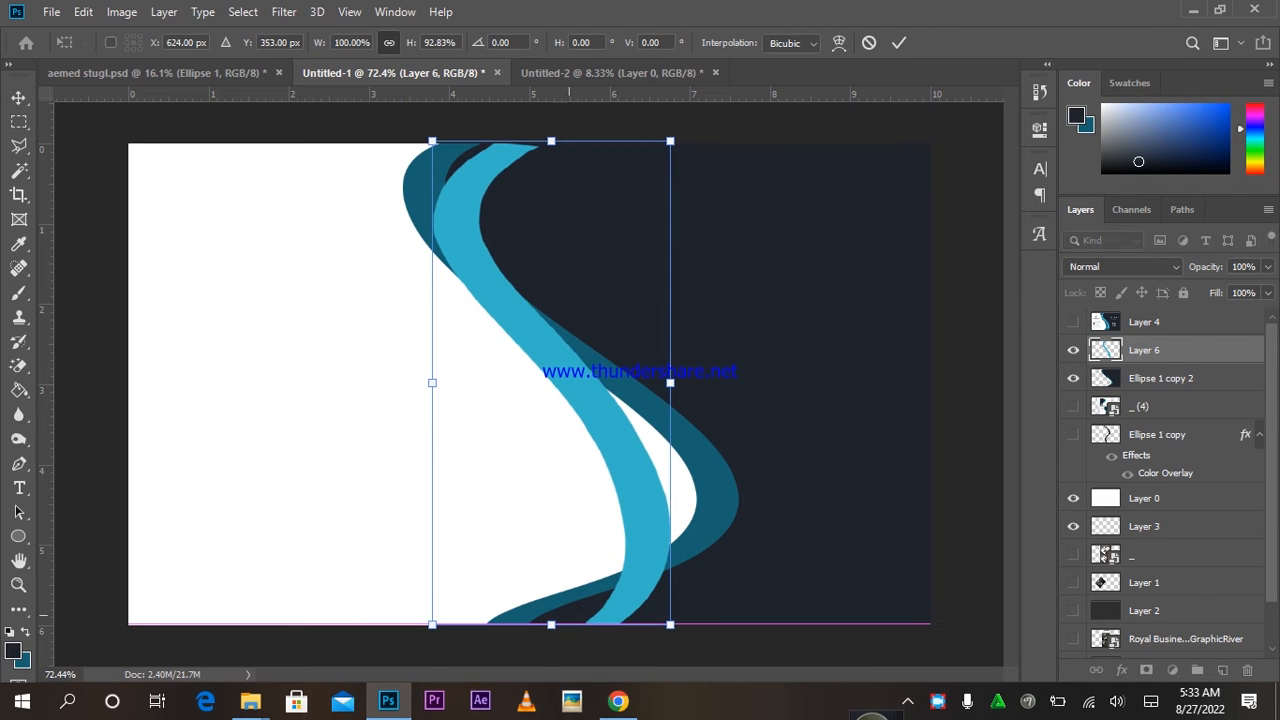
left_click(899, 42)
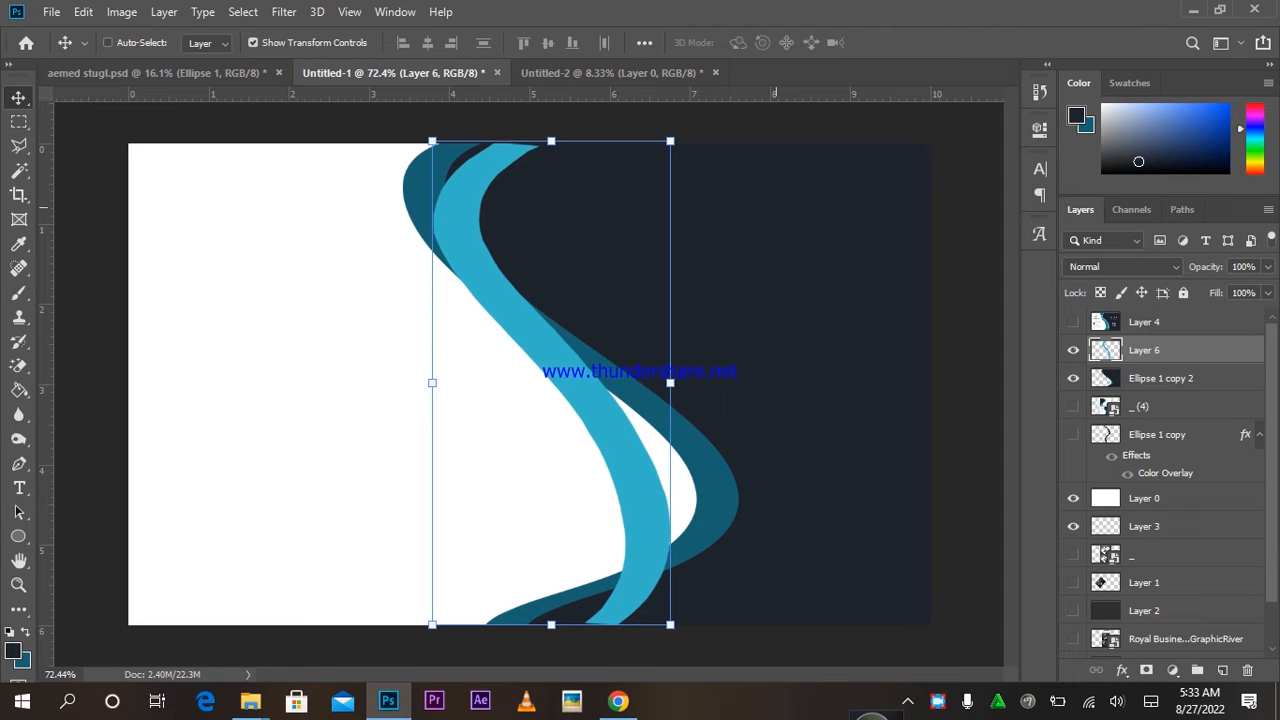
key("ctrl")
key("ctrl+j")
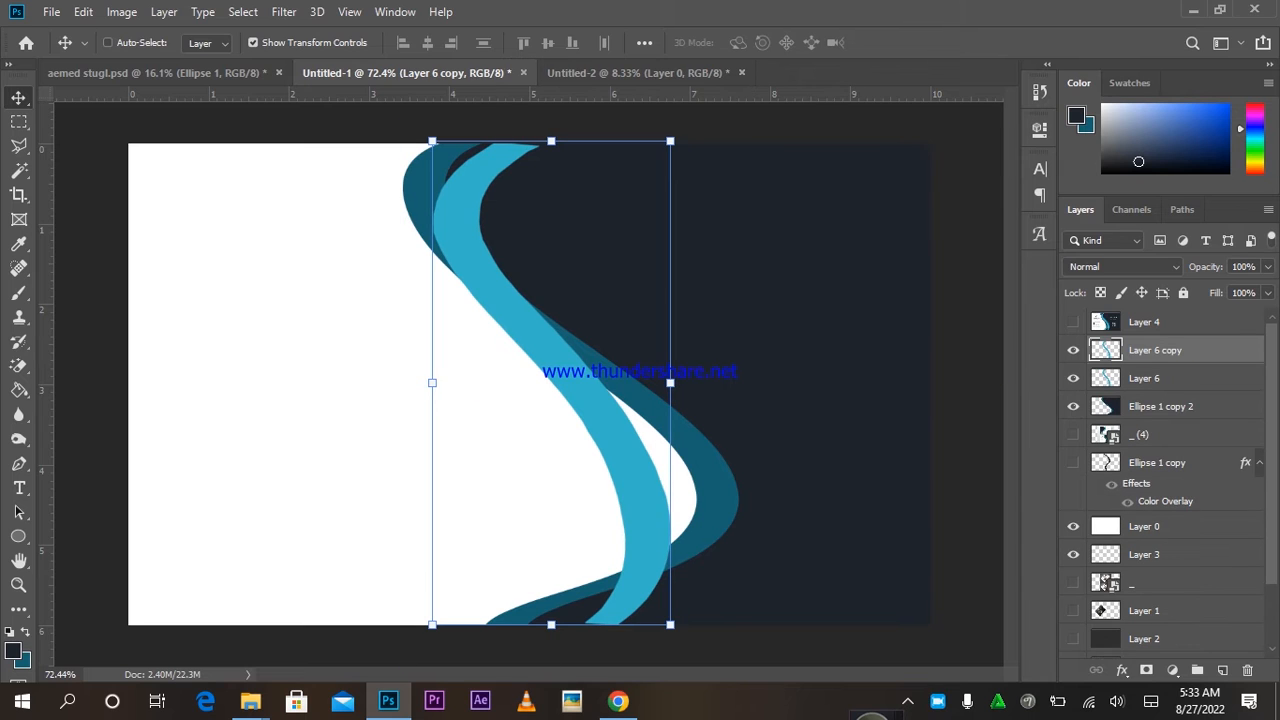
Give the wave copy a Color Overlay of navy sampled from the canvas.
left_click(1122, 670)
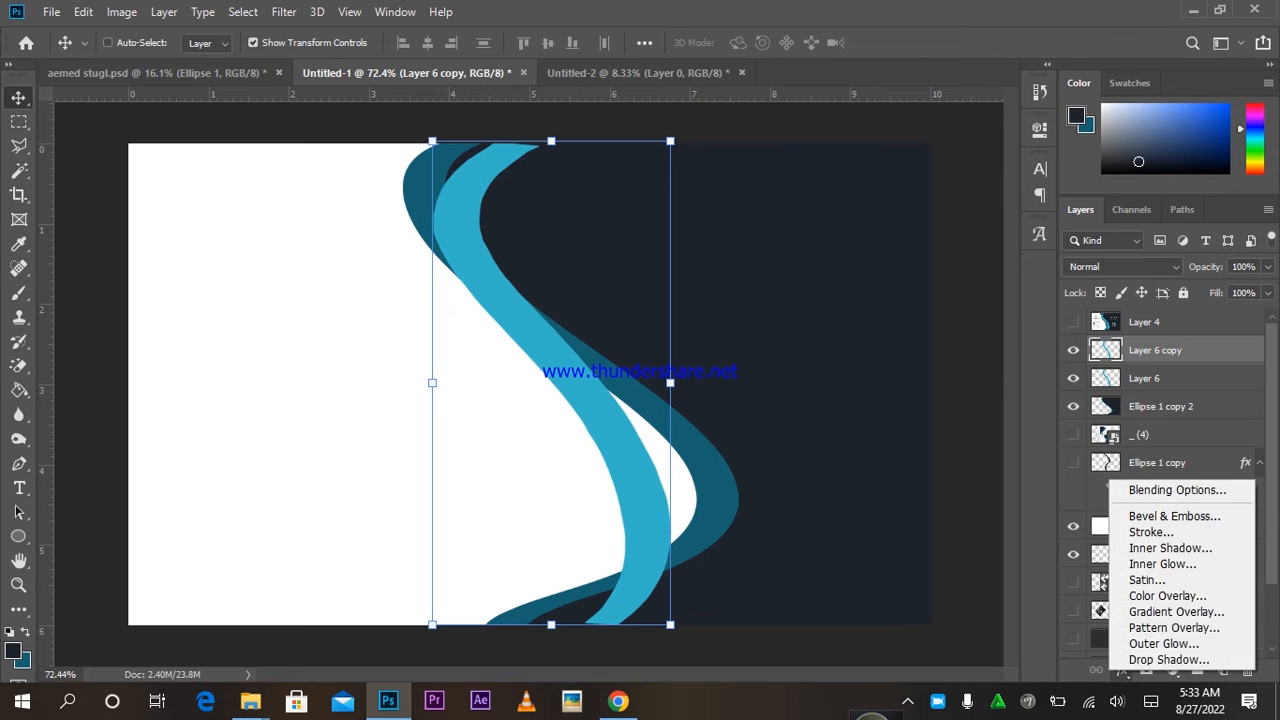
left_click(1168, 595)
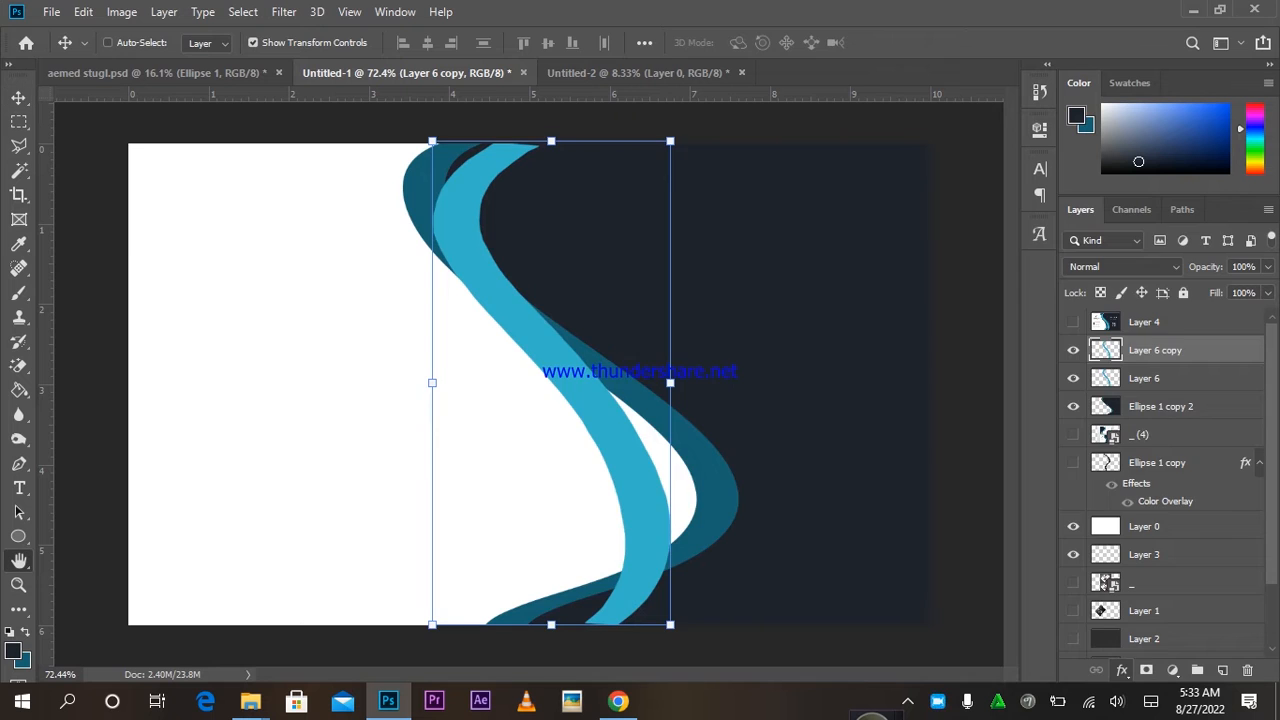
left_click(979, 297)
left_click(800, 178)
left_click(1191, 349)
left_click(1189, 263)
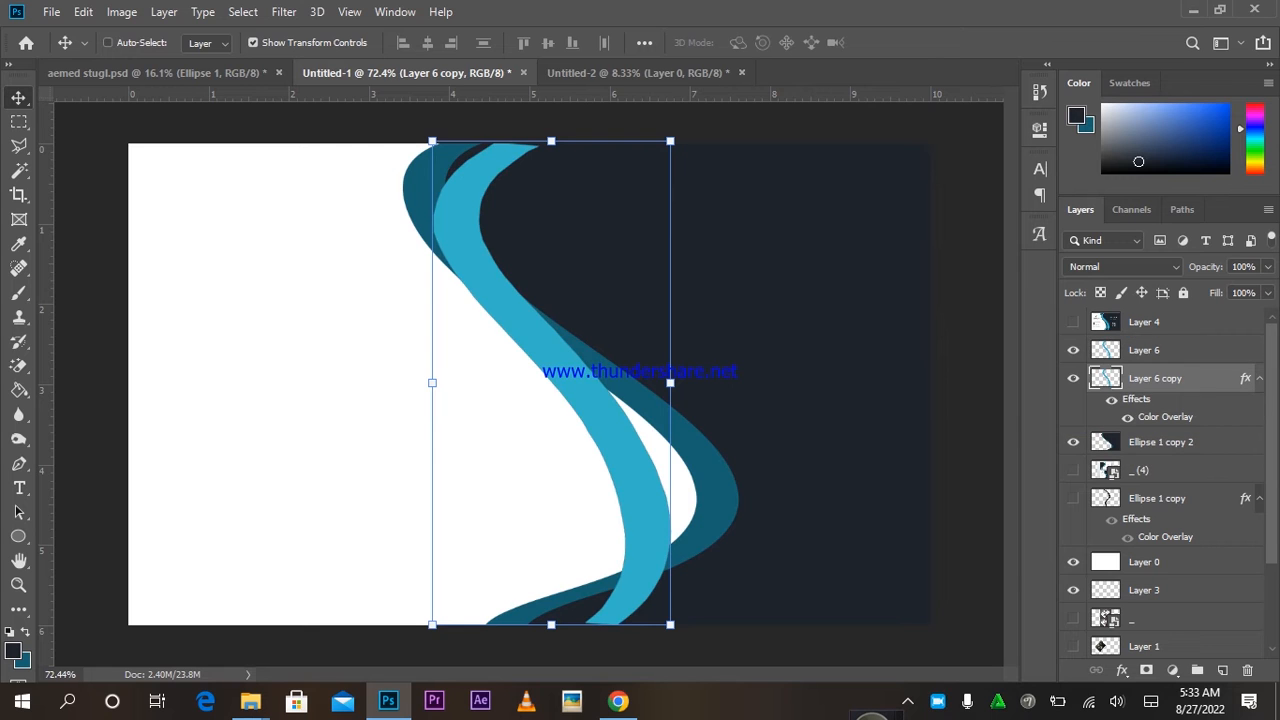
Shift the copy left, rotate it about 7° at 50% opacity, then duplicate Layer 6 again.
left_click_drag(810, 300, 788, 300)
left_click(1267, 266)
left_click_drag(1262, 288, 1205, 288)
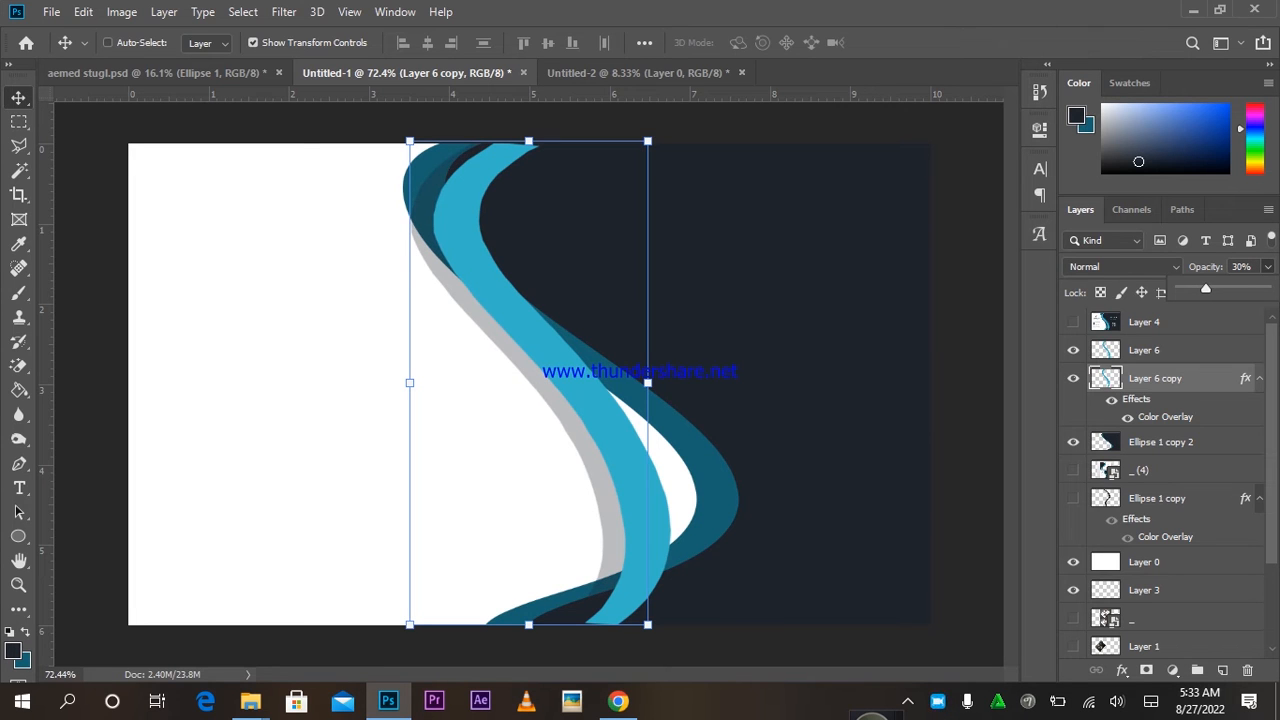
left_click_drag(664, 130, 700, 141)
key("Return")
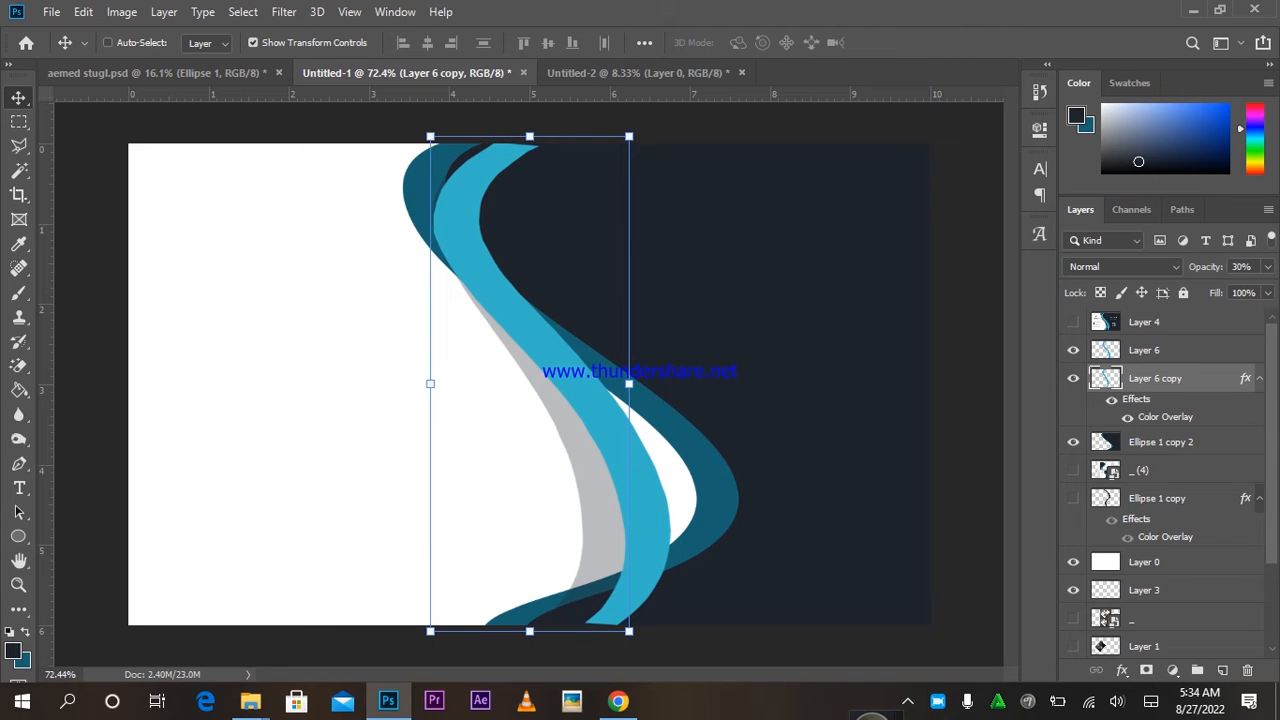
key("5")
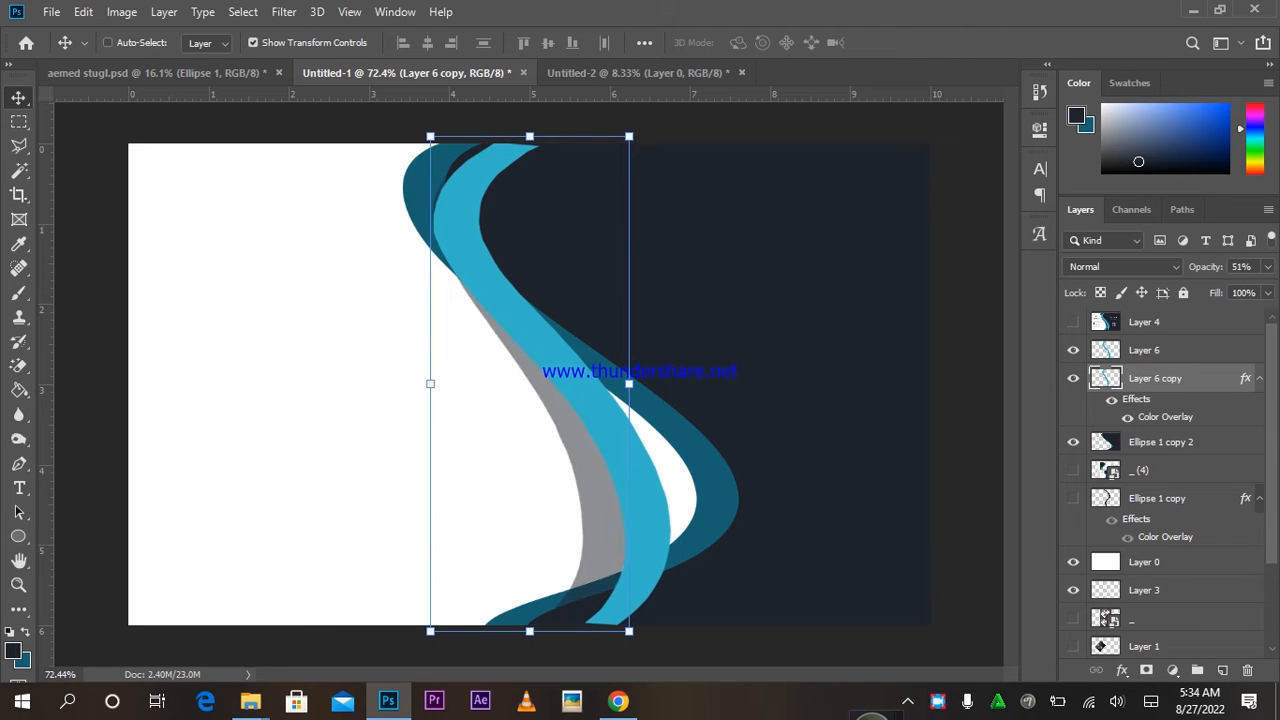
left_click(1138, 349)
key("ctrl+j")
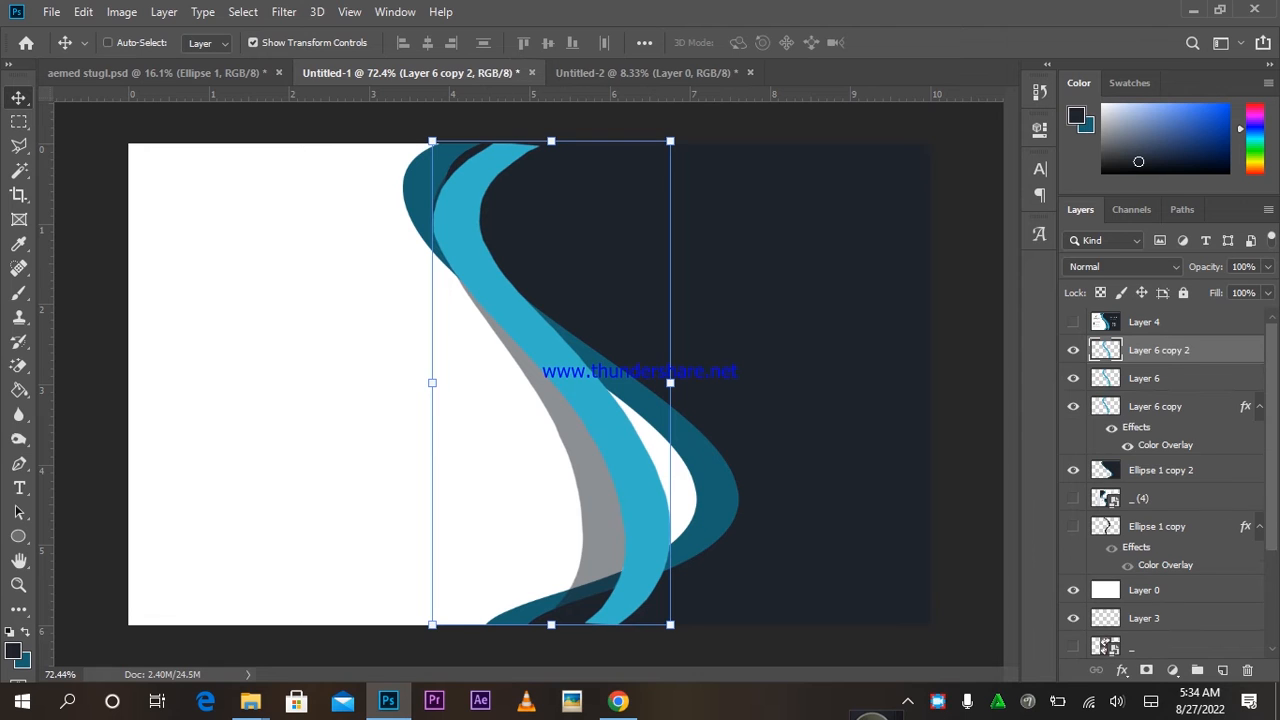
Move Layer 6 copy 2 below the navy wave, rotate it about 21° clockwise, and position it.
key("ctrl+bracketleft")
key("ctrl+bracketleft")
key("ctrl+bracketleft")
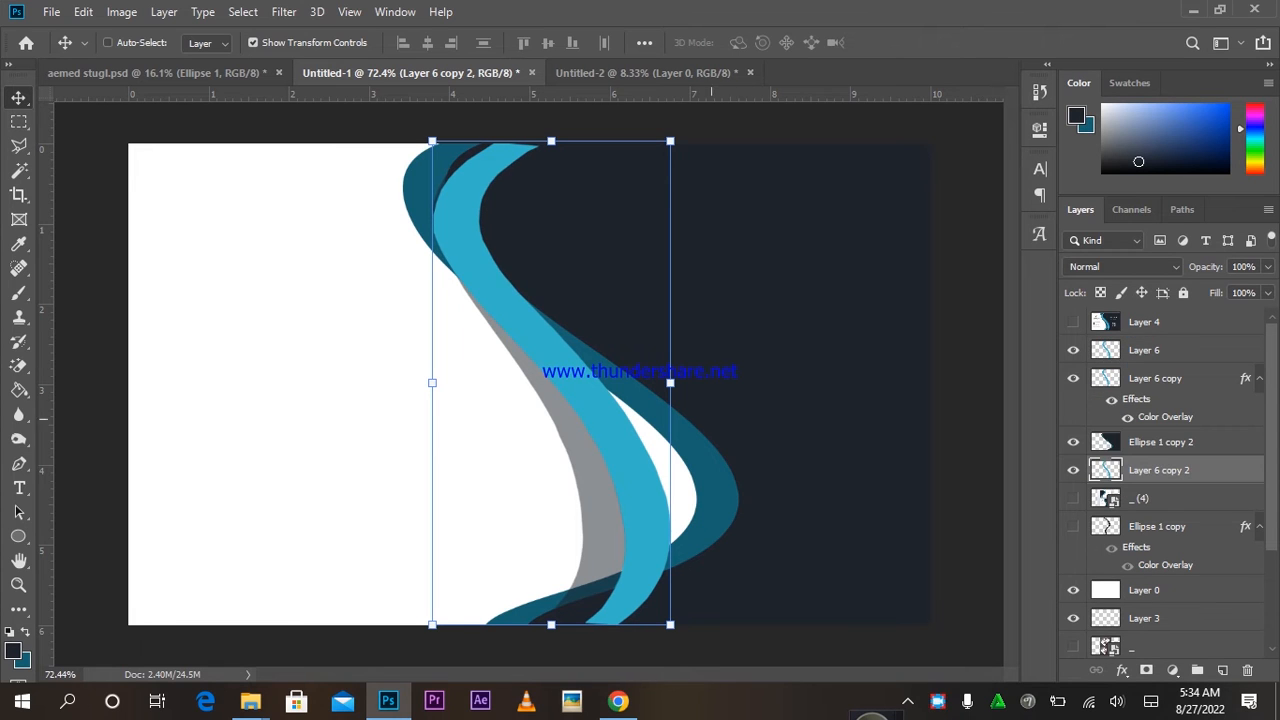
left_click_drag(801, 313, 745, 320)
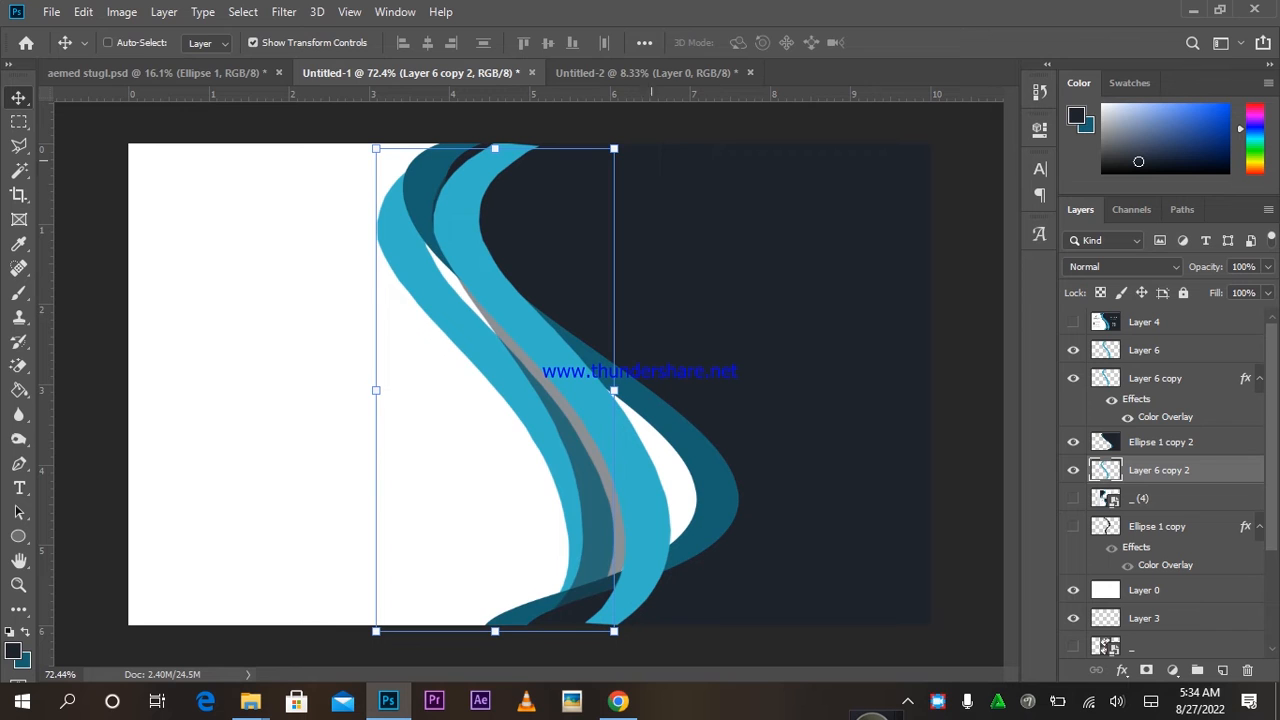
left_click_drag(633, 140, 722, 198)
left_click(899, 43)
left_click_drag(531, 232, 565, 243)
left_click_drag(768, 281, 780, 281)
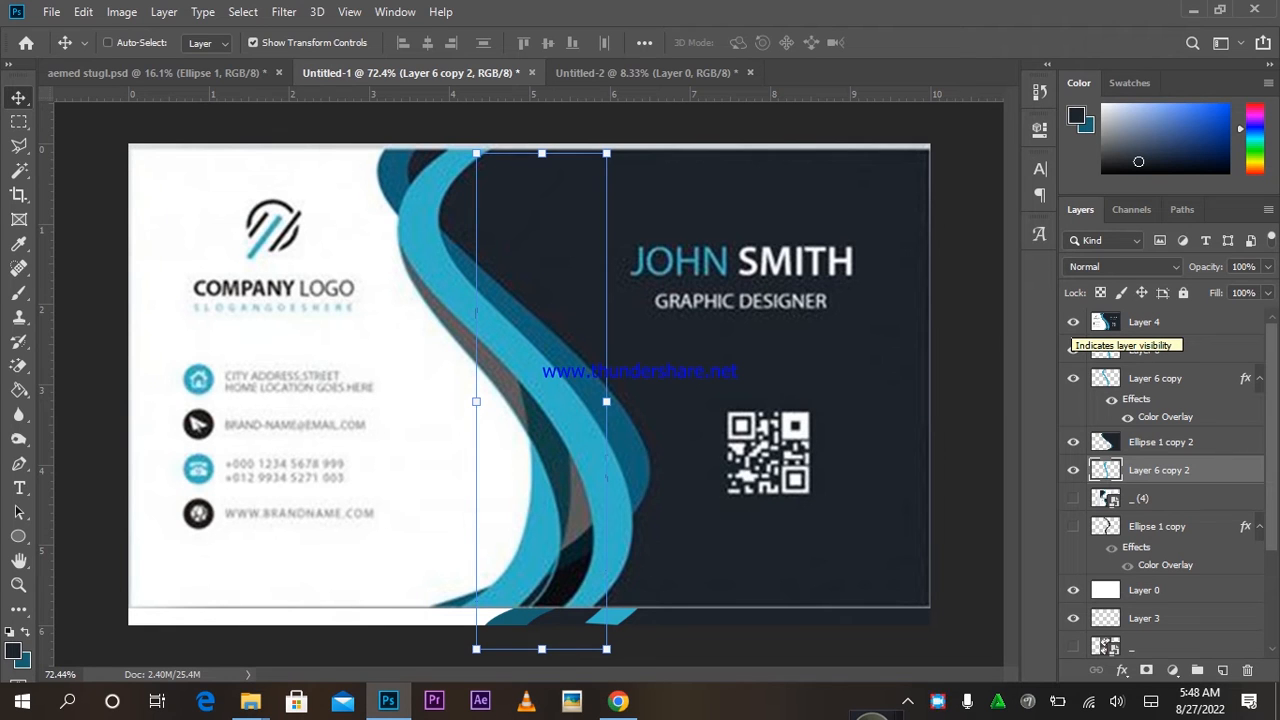
Hide Layer 4, move Layer 6 and its copy 0.20 cm right, and copy 2 0.46 cm right.
left_click(1073, 321)
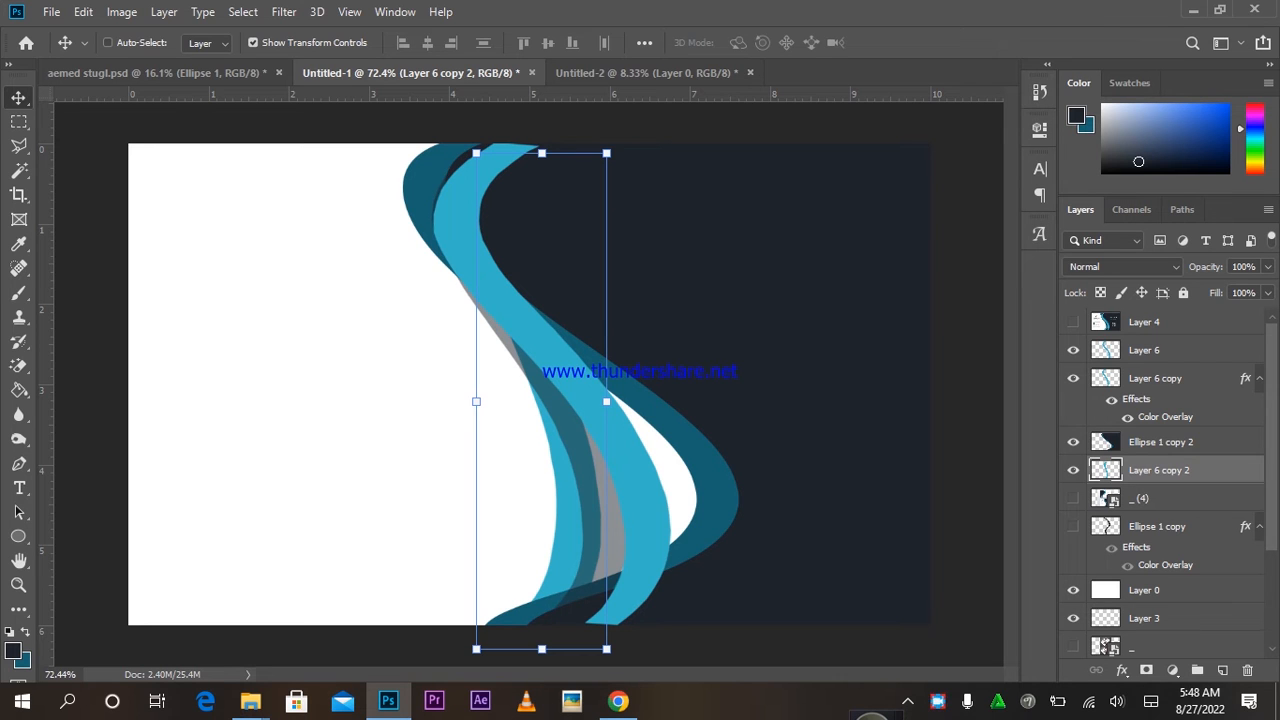
left_click(1144, 350)
left_click(1155, 378, "ctrl")
left_click_drag(617, 274, 645, 272)
left_click(1159, 470)
left_click_drag(706, 336, 740, 336)
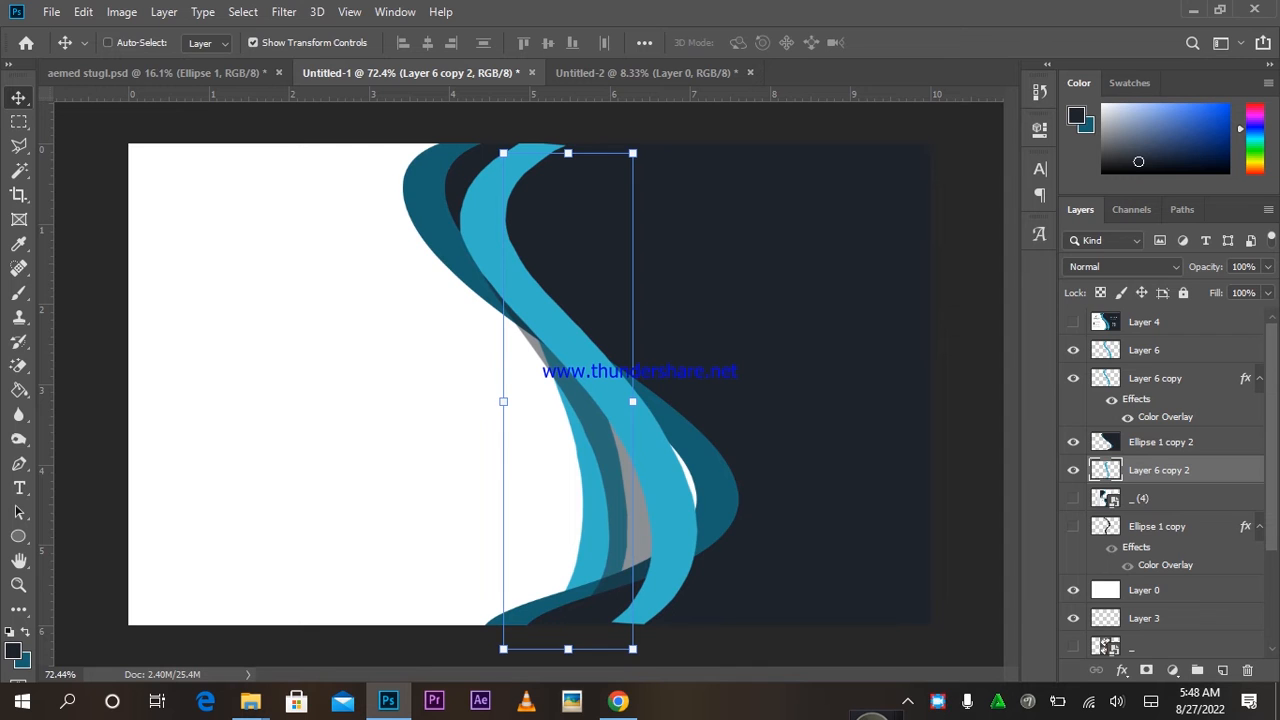
Nudge all the wave layers slightly further right together.
left_click(1144, 350)
left_click(1159, 470, "shift")
mouse_move(688, 362)
left_mouse_down()
mouse_move(724, 362)
mouse_move(707, 362)
left_mouse_up()
left_click(1105, 527)
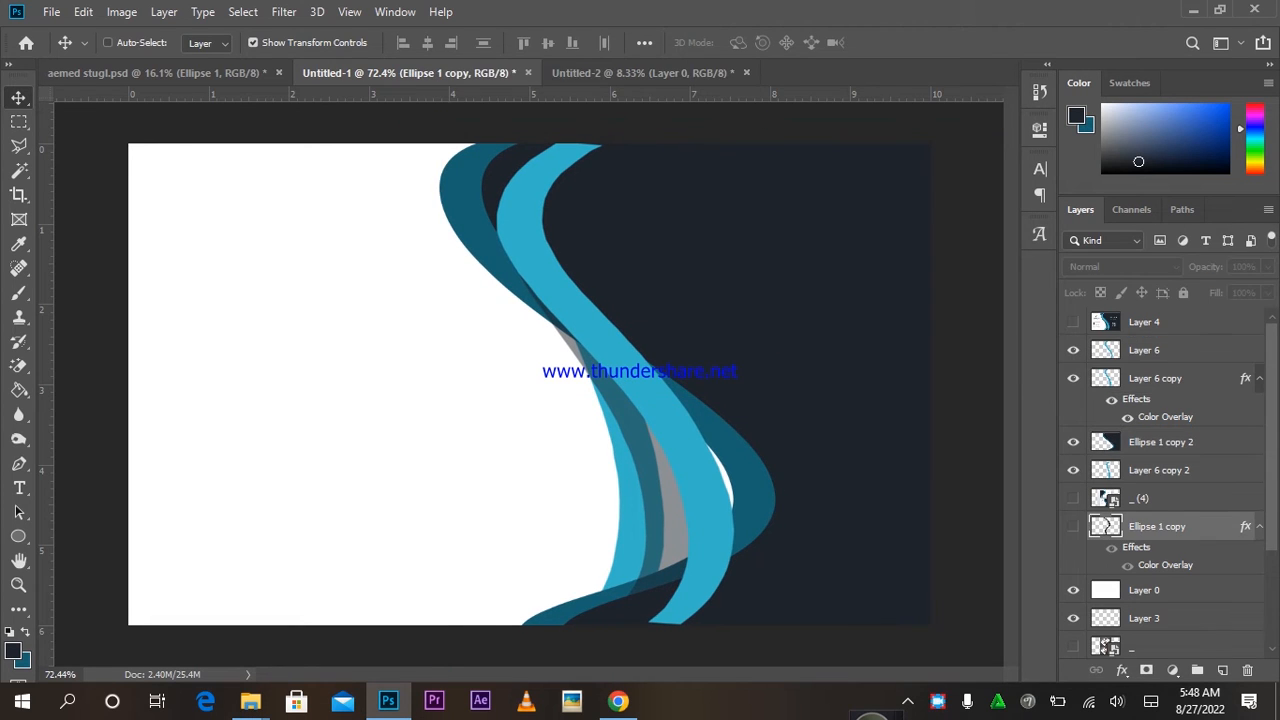
Draw a copyright-symbol custom shape on the canvas.
left_click(1106, 350)
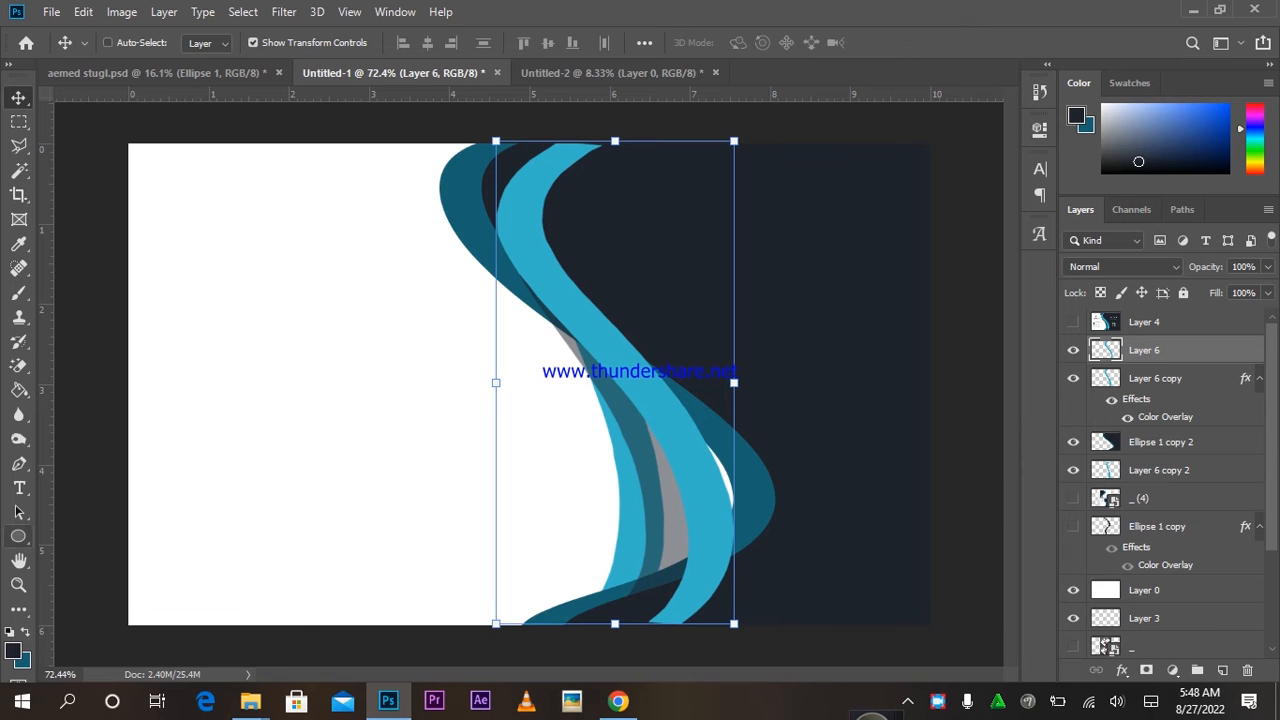
left_click(18, 536)
left_click(110, 625)
right_click(297, 256)
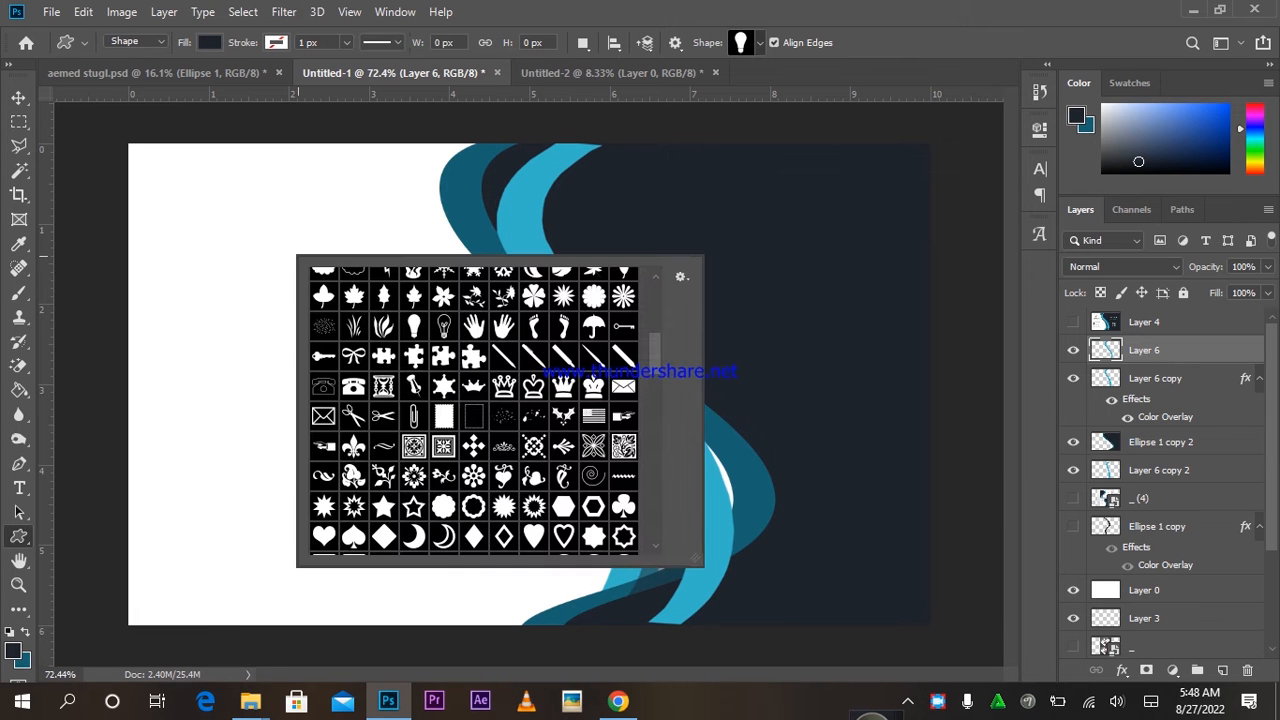
scroll(474, 411, "down", 6)
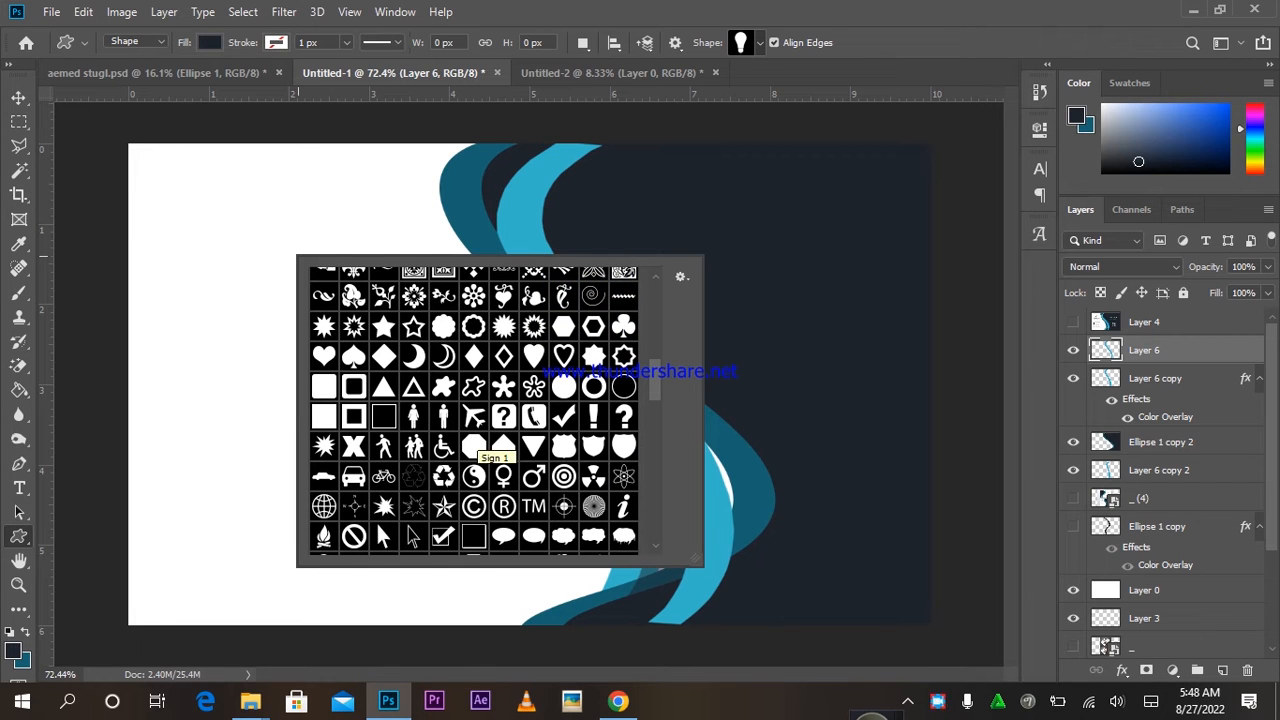
scroll(480, 448, "down", 2)
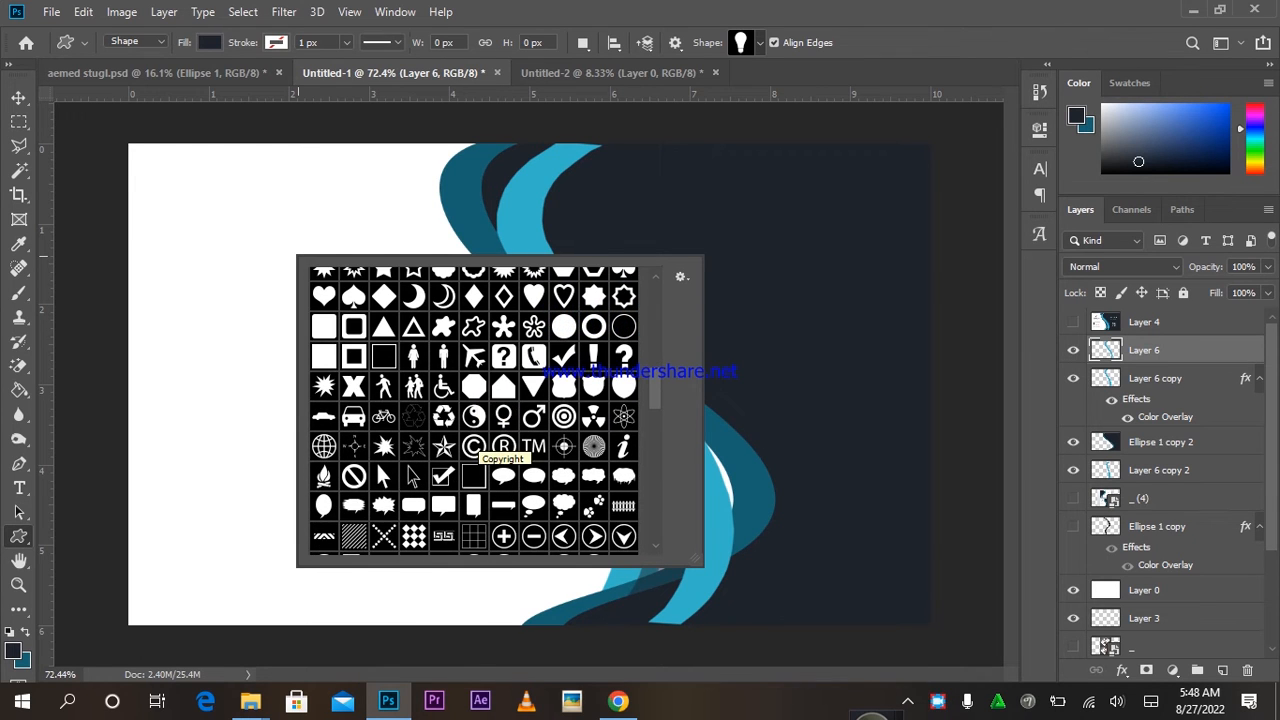
left_click(474, 446)
left_click_drag(216, 210, 336, 330)
Move the copyright symbol to the upper-right navy area and fill it white (ffffff).
key("v")
left_click_drag(246, 263, 828, 222)
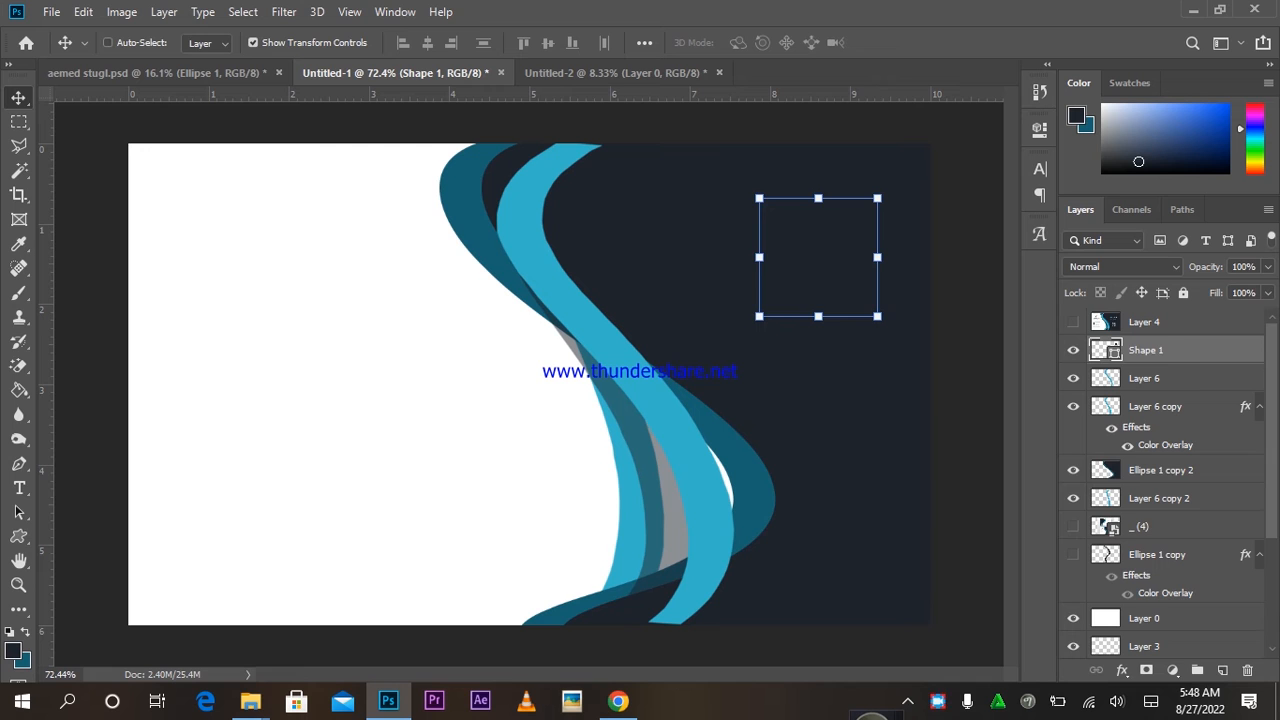
double_click(1105, 350)
type("ffffff")
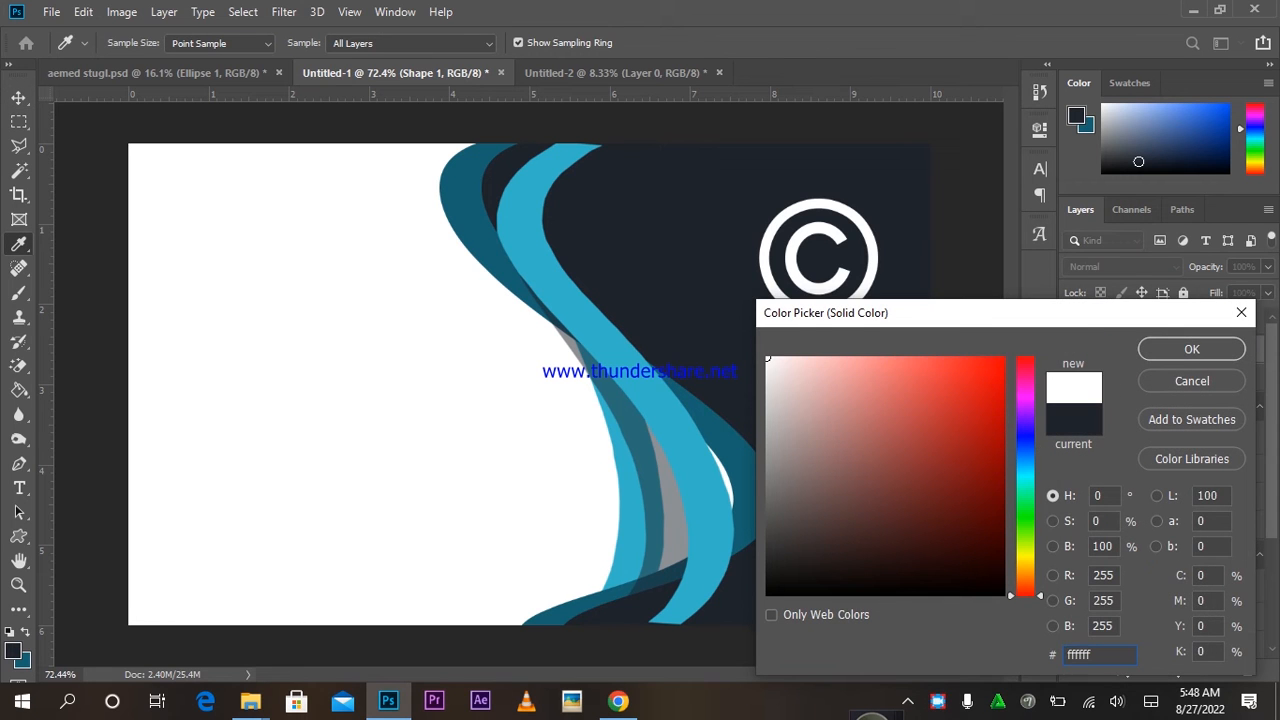
key("Return")
left_click_drag(850, 229, 839, 213)
Add the ZARA text below the C logo in light grey.
key("t")
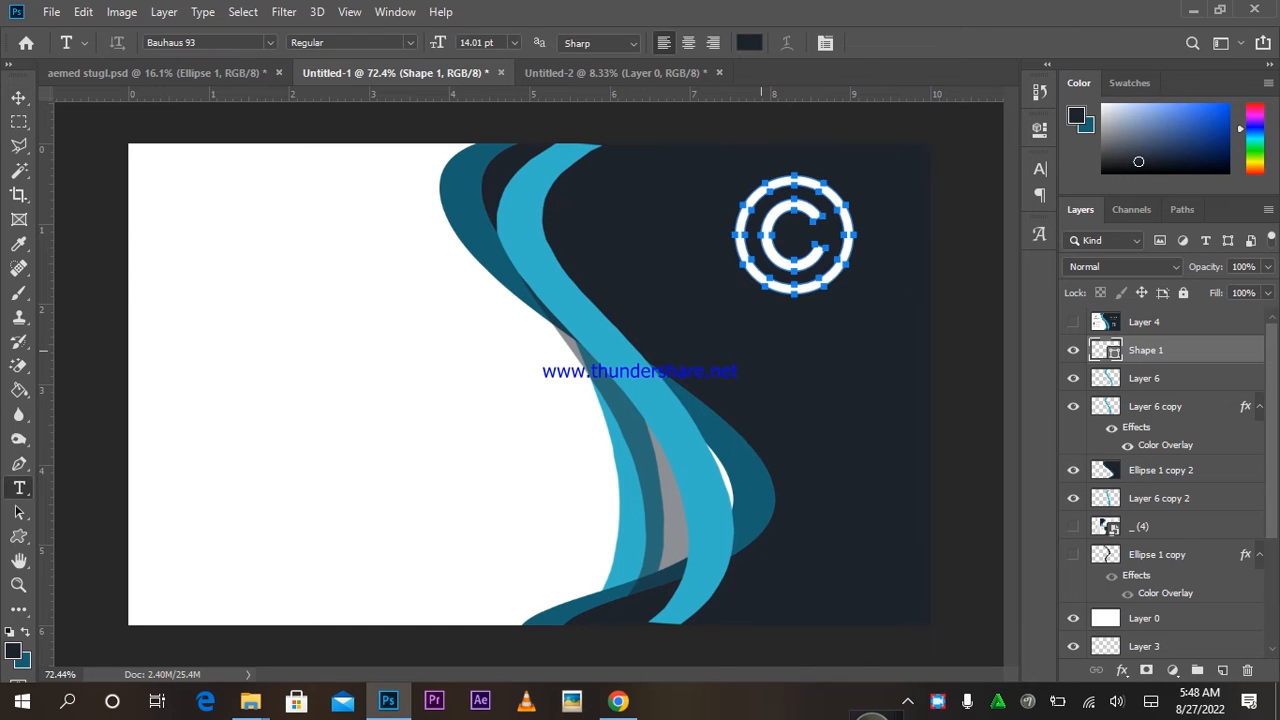
left_click(760, 350)
type("Logo")
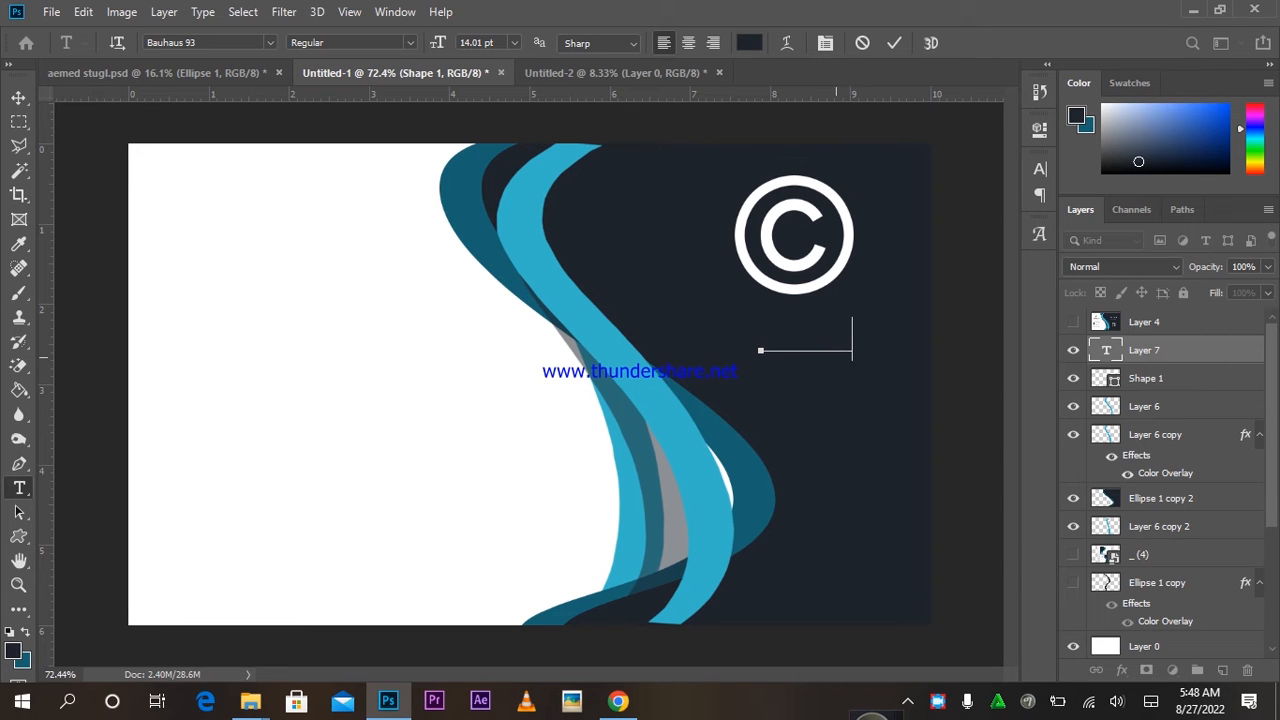
key("ctrl+a")
left_click(749, 43)
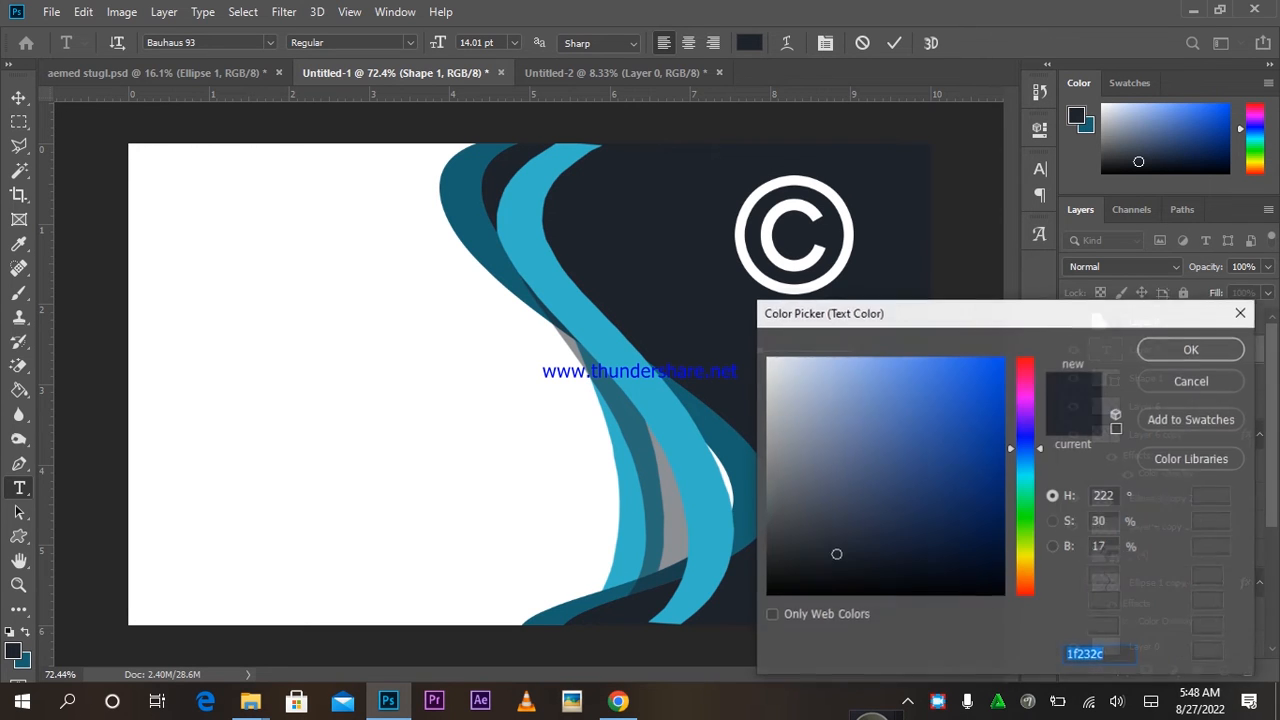
left_click(767, 358)
left_click(771, 380)
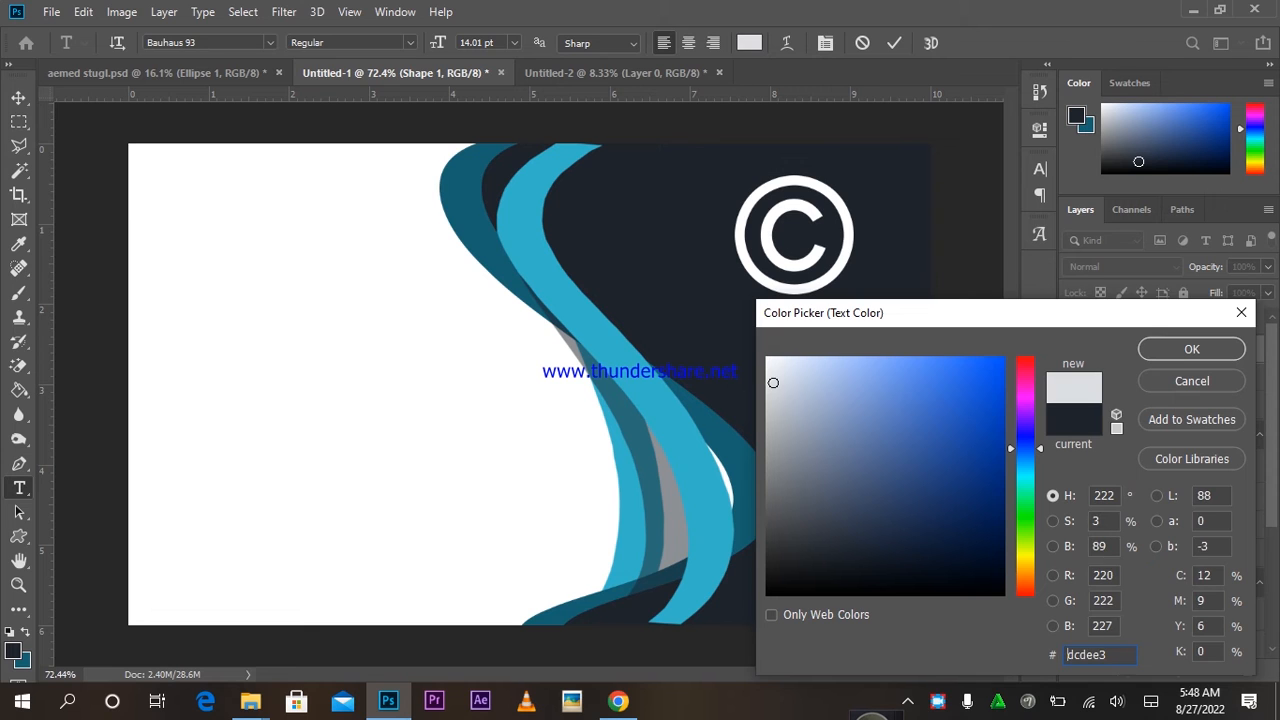
left_click(1192, 349)
left_click(894, 43)
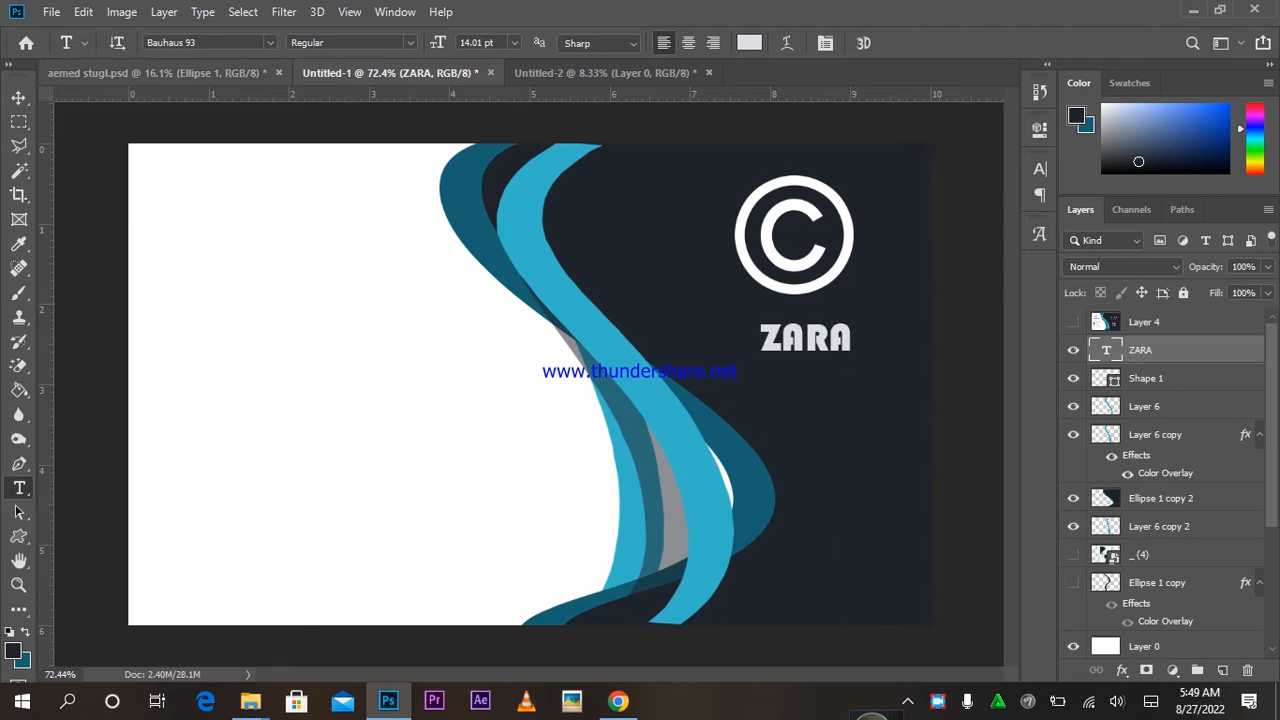
Scale ZARA up about two and a half times and place it under the logo.
left_click(19, 98)
left_click_drag(864, 431, 785, 417)
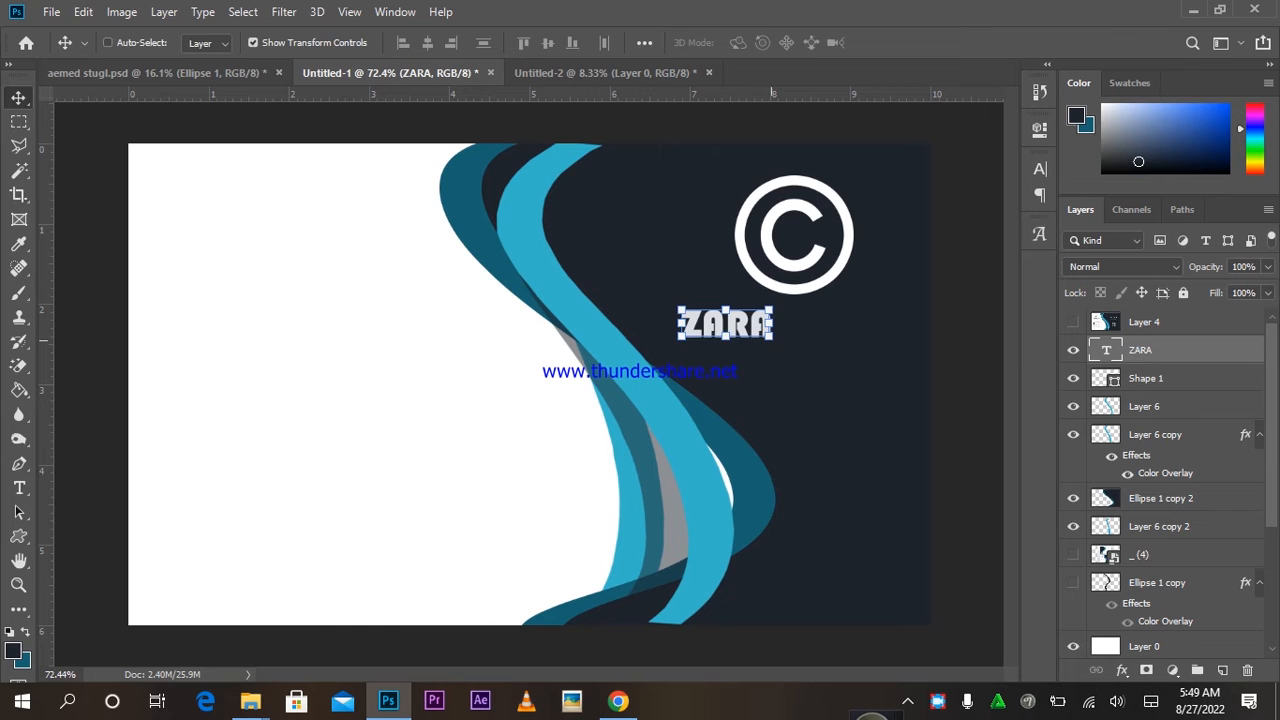
key("ctrl+t")
left_click_drag(773, 340, 902, 405)
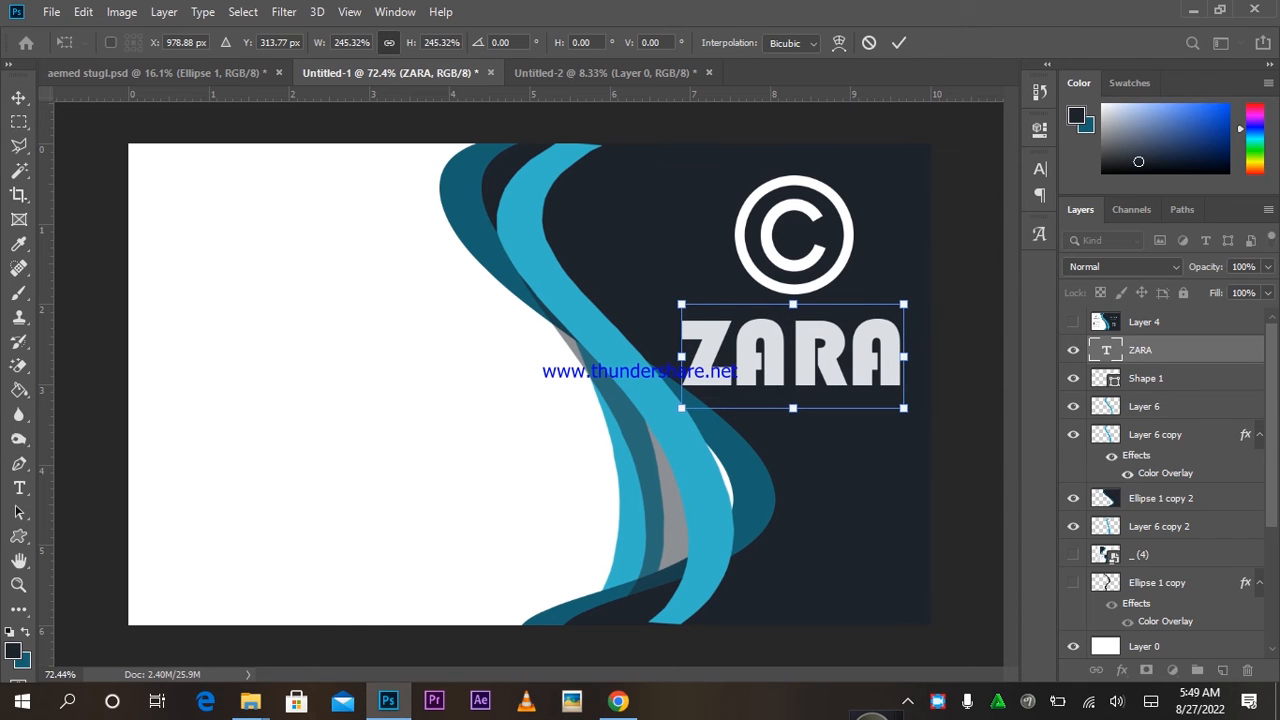
left_click(899, 43)
mouse_move(854, 322)
left_mouse_down()
mouse_move(848, 300)
mouse_move(863, 318)
left_mouse_up()
left_click(19, 488)
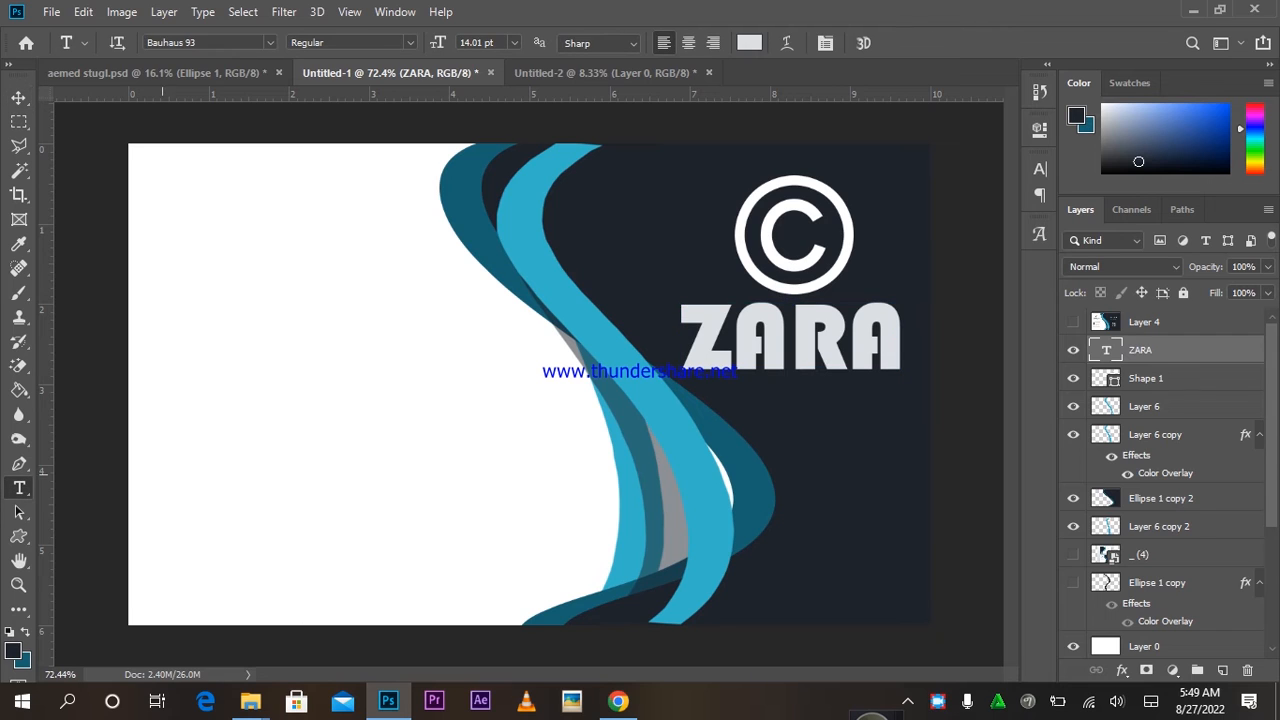
Type the word 'branding' and set it in the thin Architekt font.
left_click(161, 472)
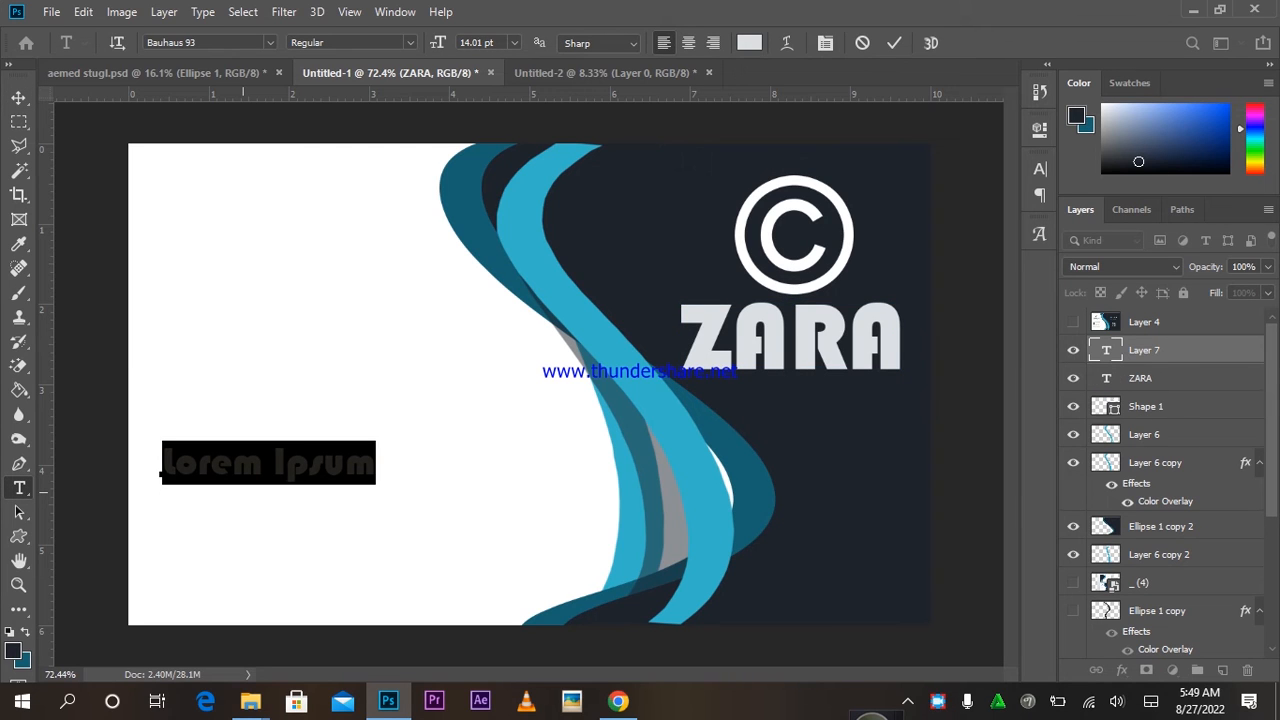
type("bra")
type("nding")
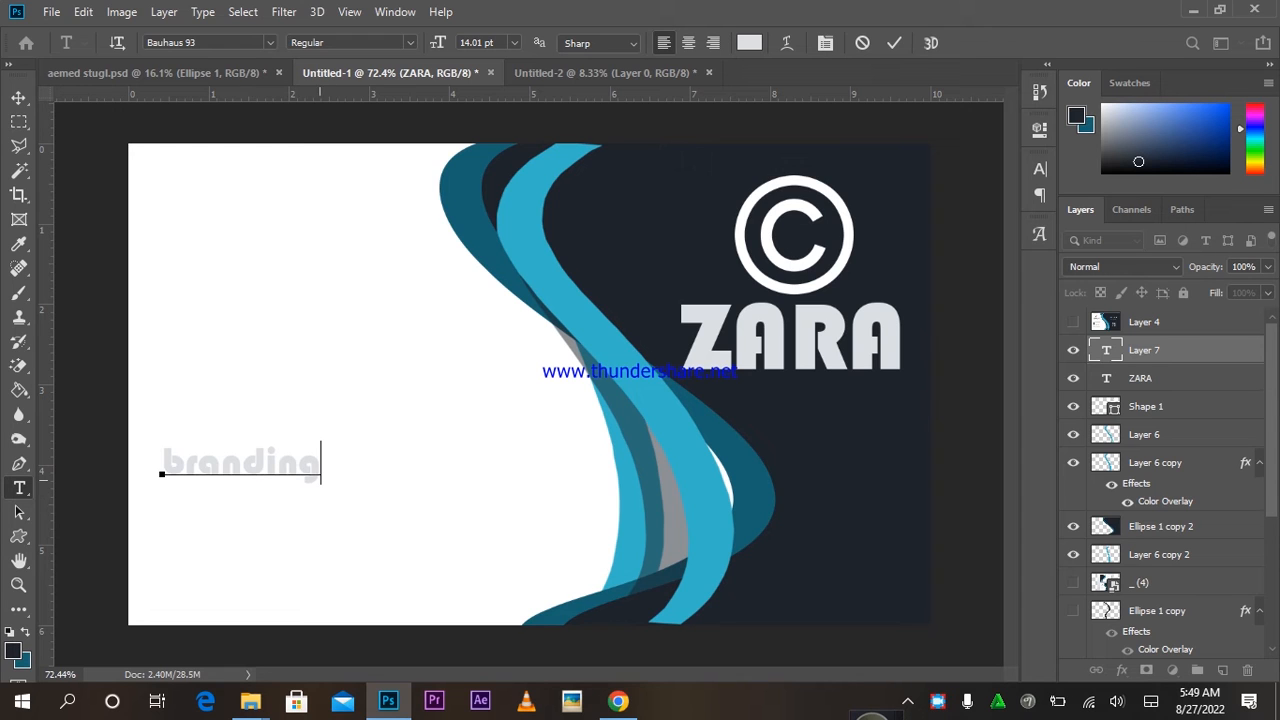
left_click_drag(320, 463, 162, 463)
left_click(1040, 168)
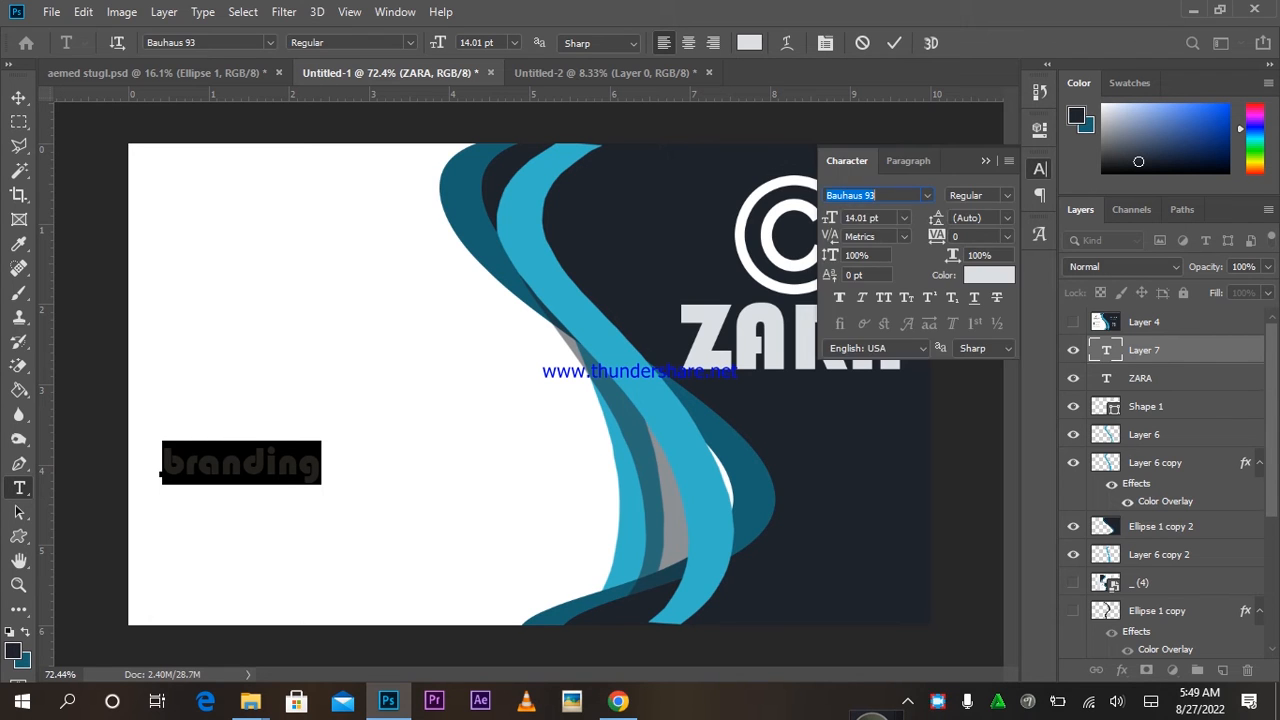
left_click(927, 195)
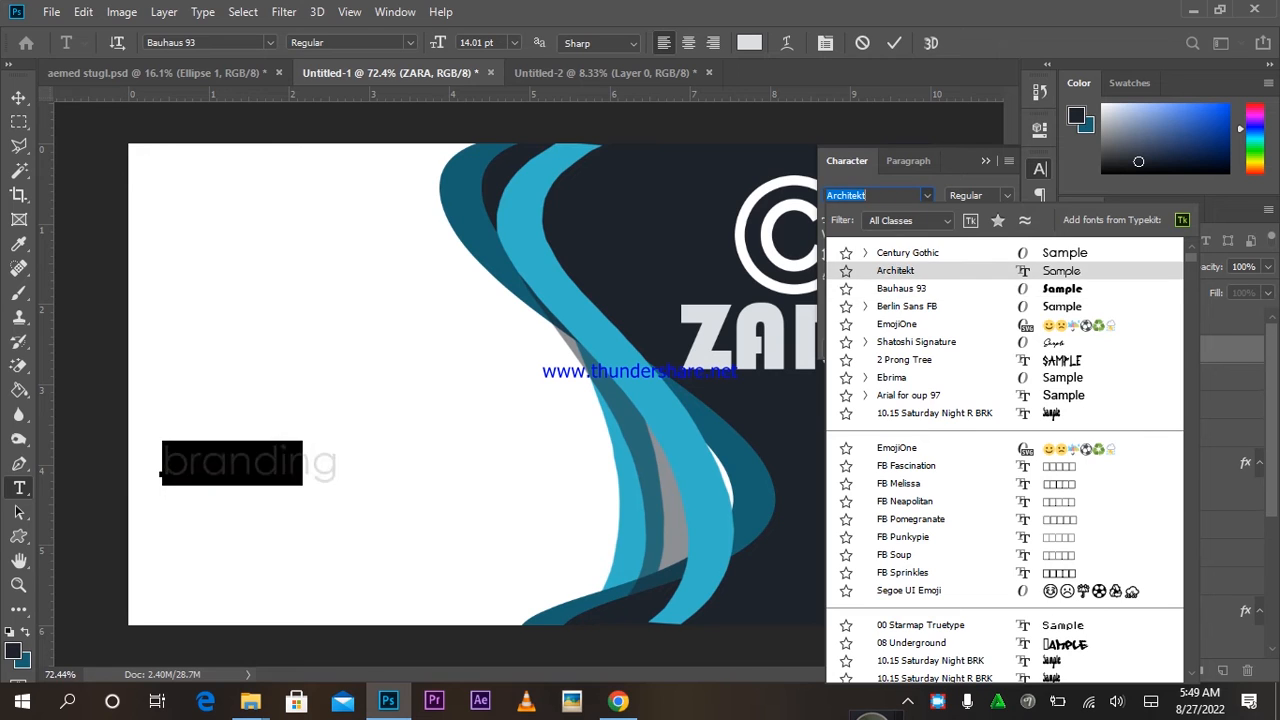
left_click(900, 271)
left_click(894, 42)
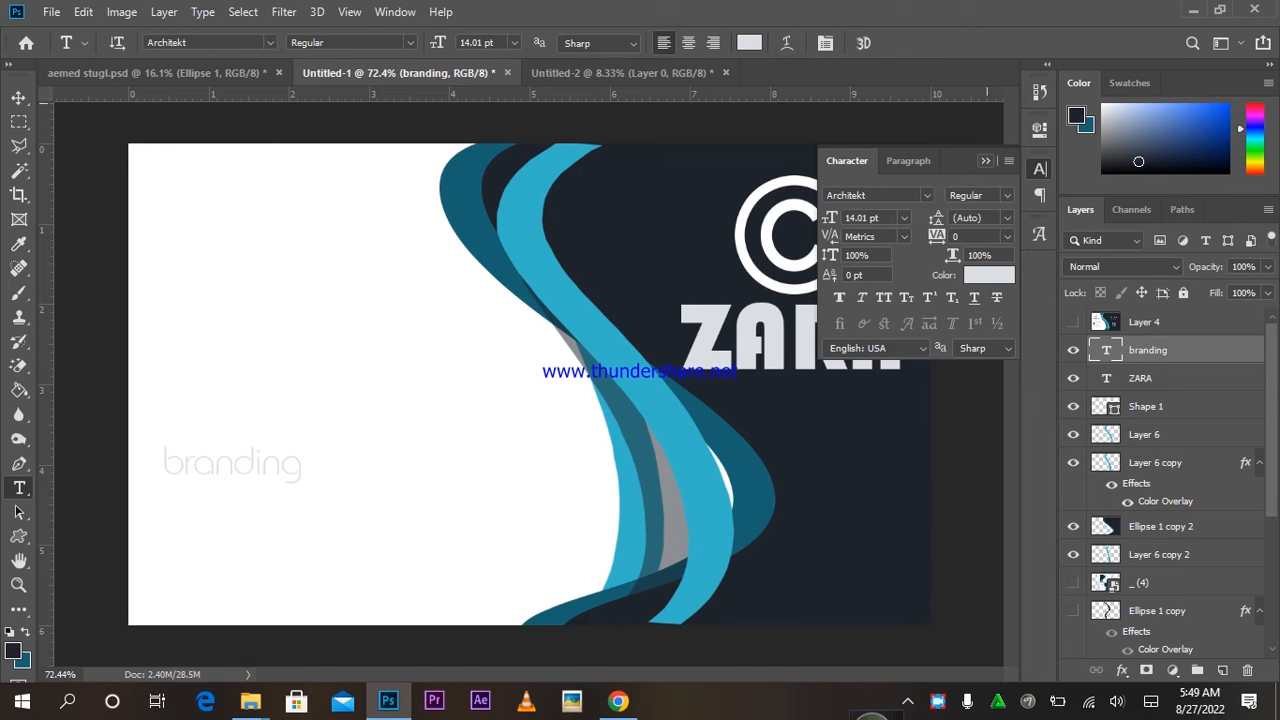
left_click(985, 160)
Move 'branding' just below ZARA and the phone icon to the lower left.
left_click(18, 97)
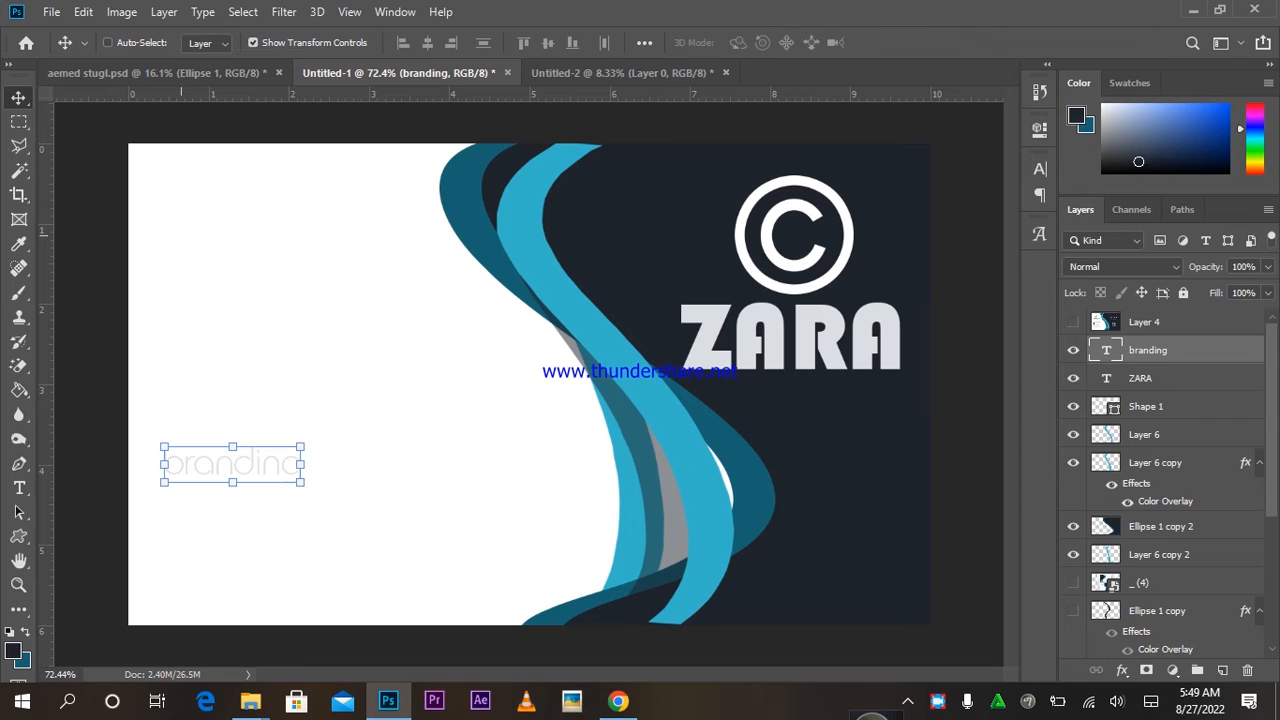
left_click_drag(221, 300, 823, 228)
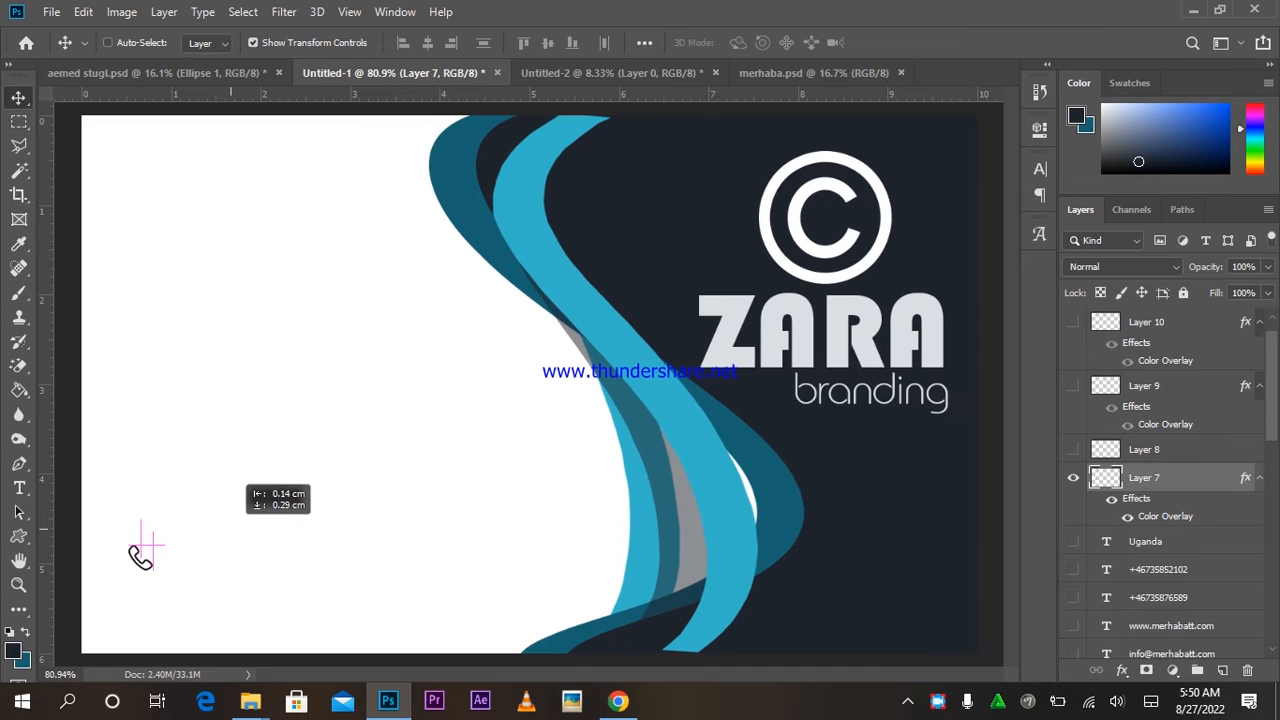
left_click_drag(137, 543, 140, 578)
Show the pin, globe and envelope icons, placing the pin above and globe below the phone icon.
left_click(1073, 449)
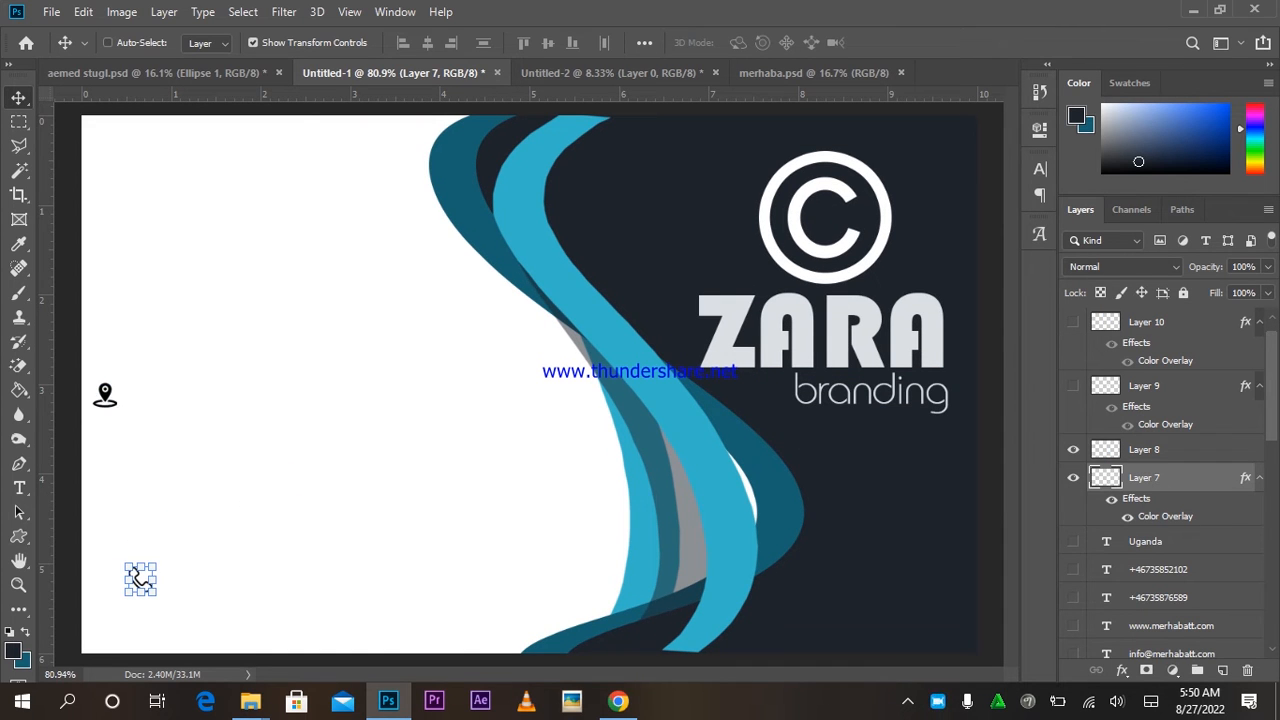
left_click(1144, 449)
left_click_drag(103, 390, 140, 491)
left_click(1073, 386)
left_click(1073, 322)
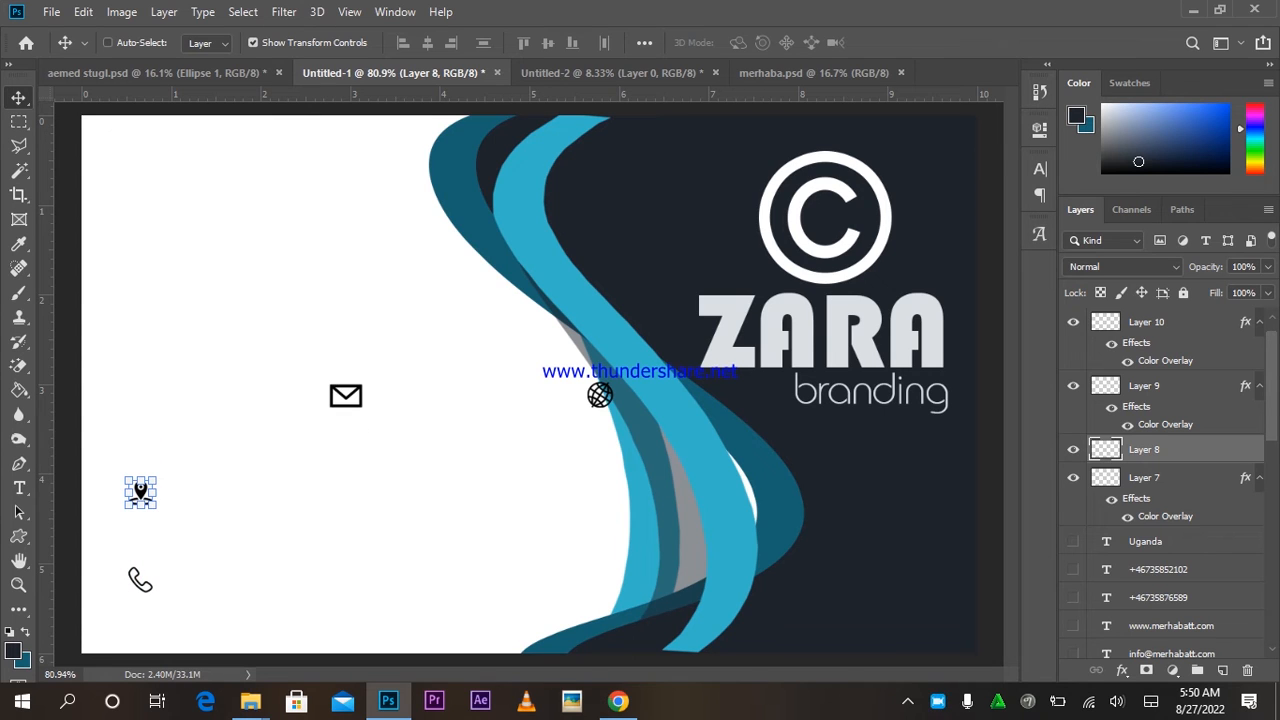
left_click(1144, 386)
left_click_drag(600, 395, 152, 626)
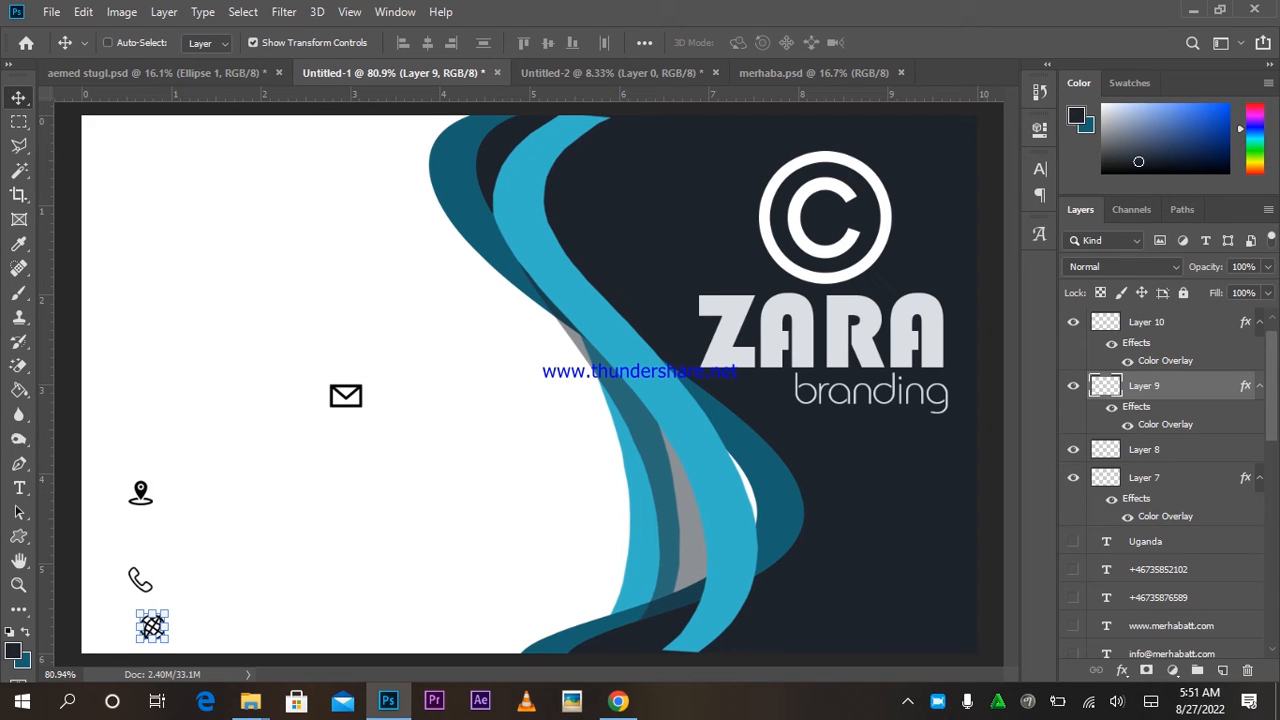
key("t")
left_click(214, 263)
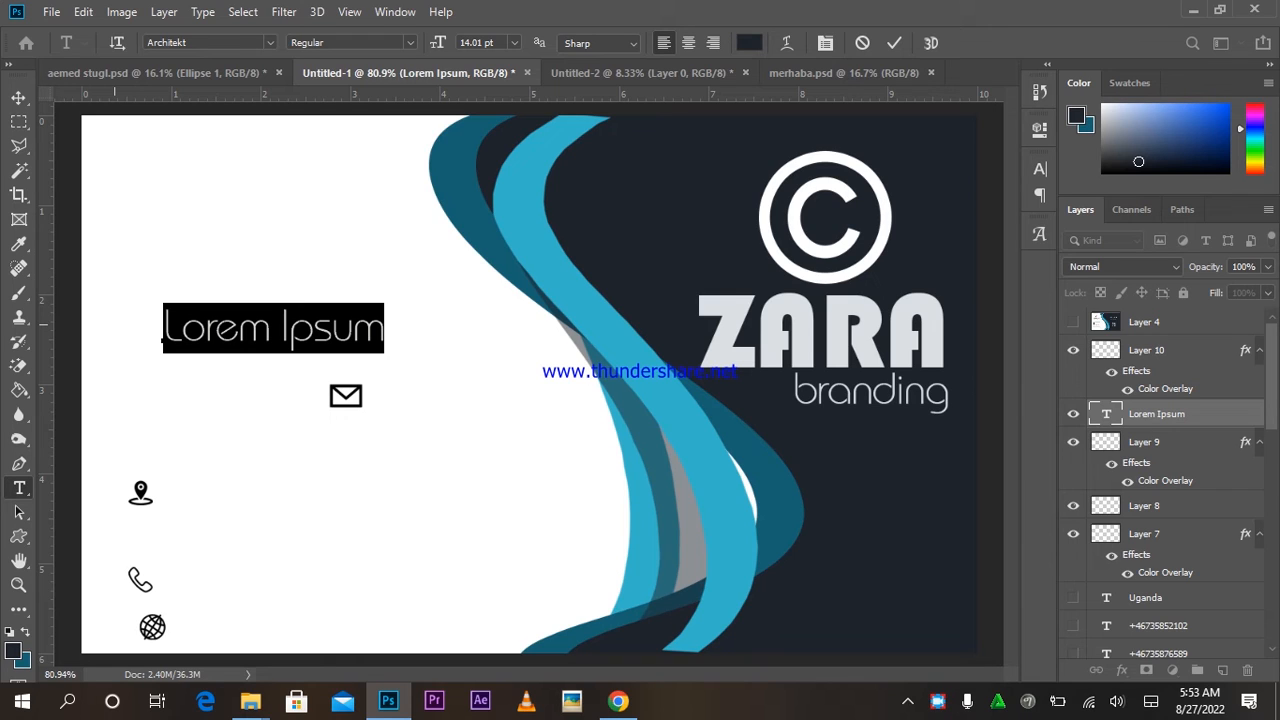
Type 'Stockholm, Sweden', scale it to about 75%, and place it beside the pin icon.
type("S")
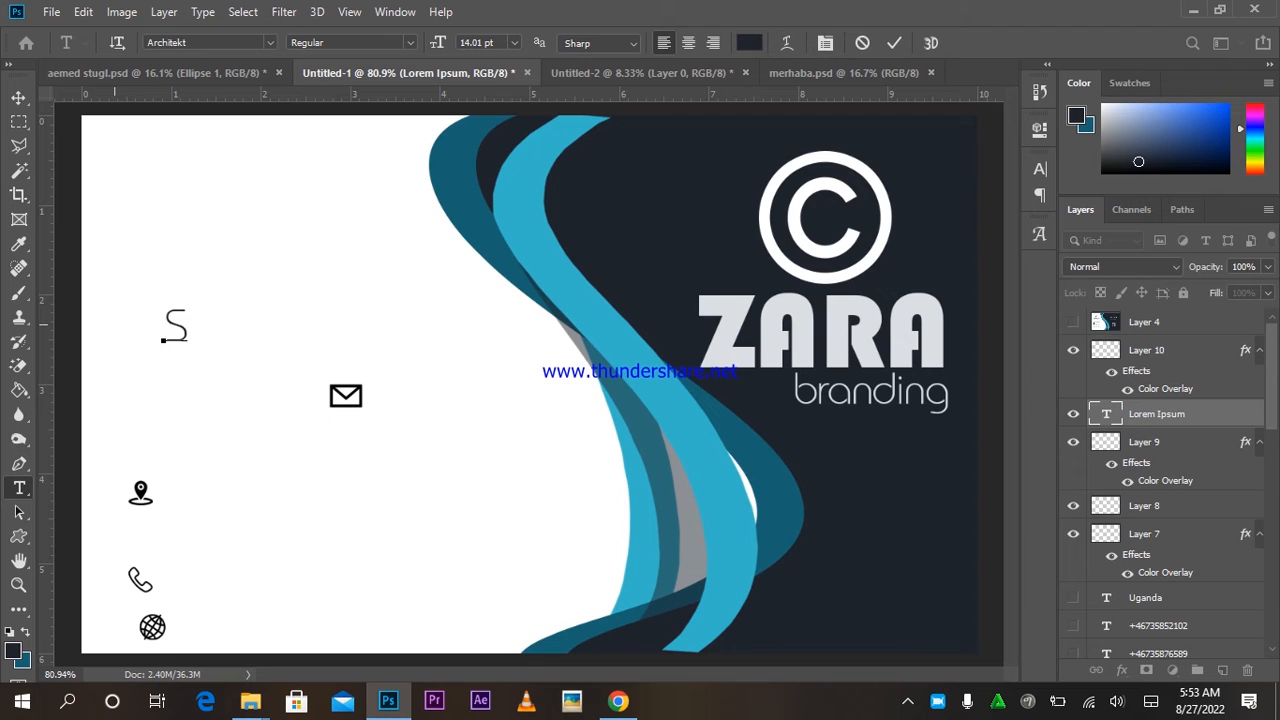
type("tockholm")
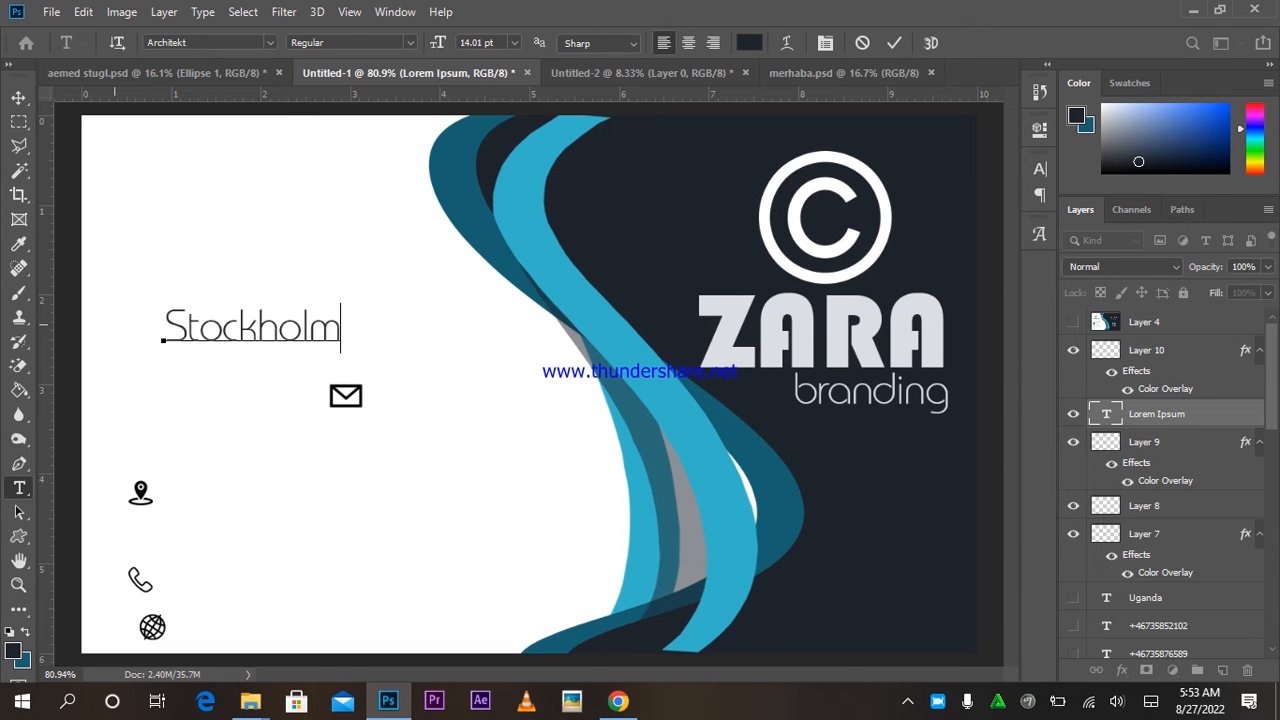
type(", Sweden")
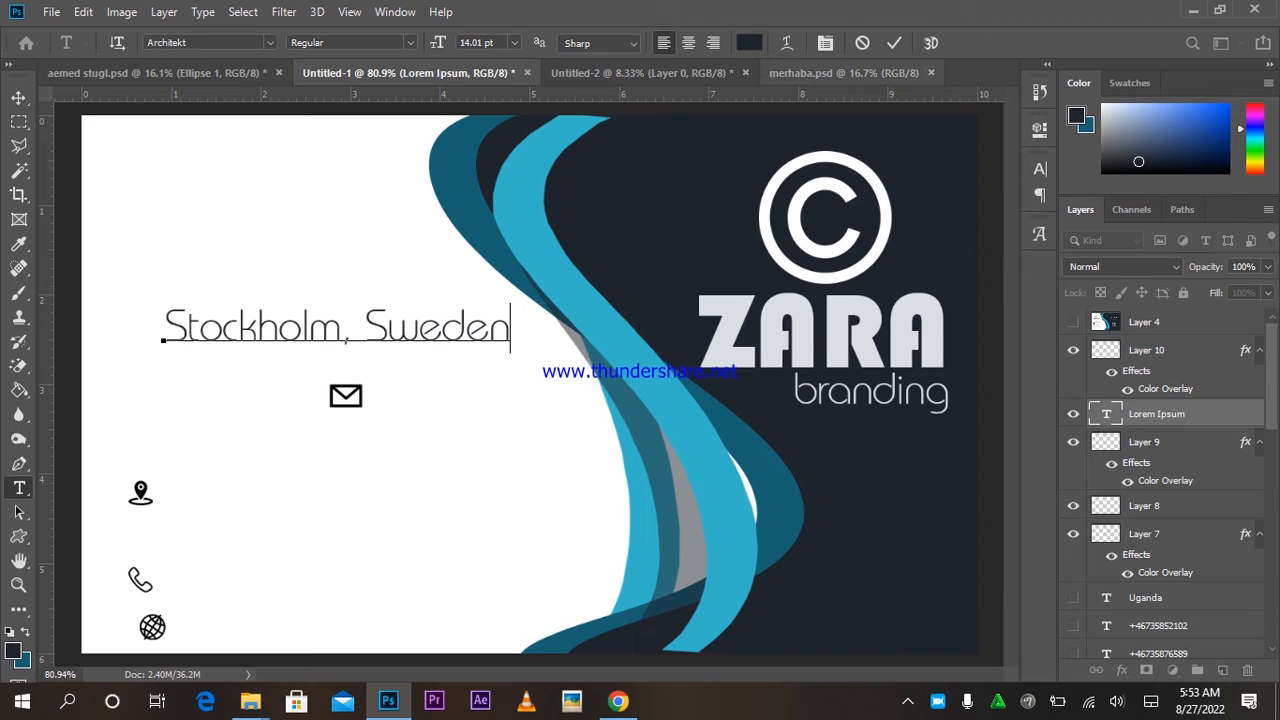
left_click(893, 42)
key("v")
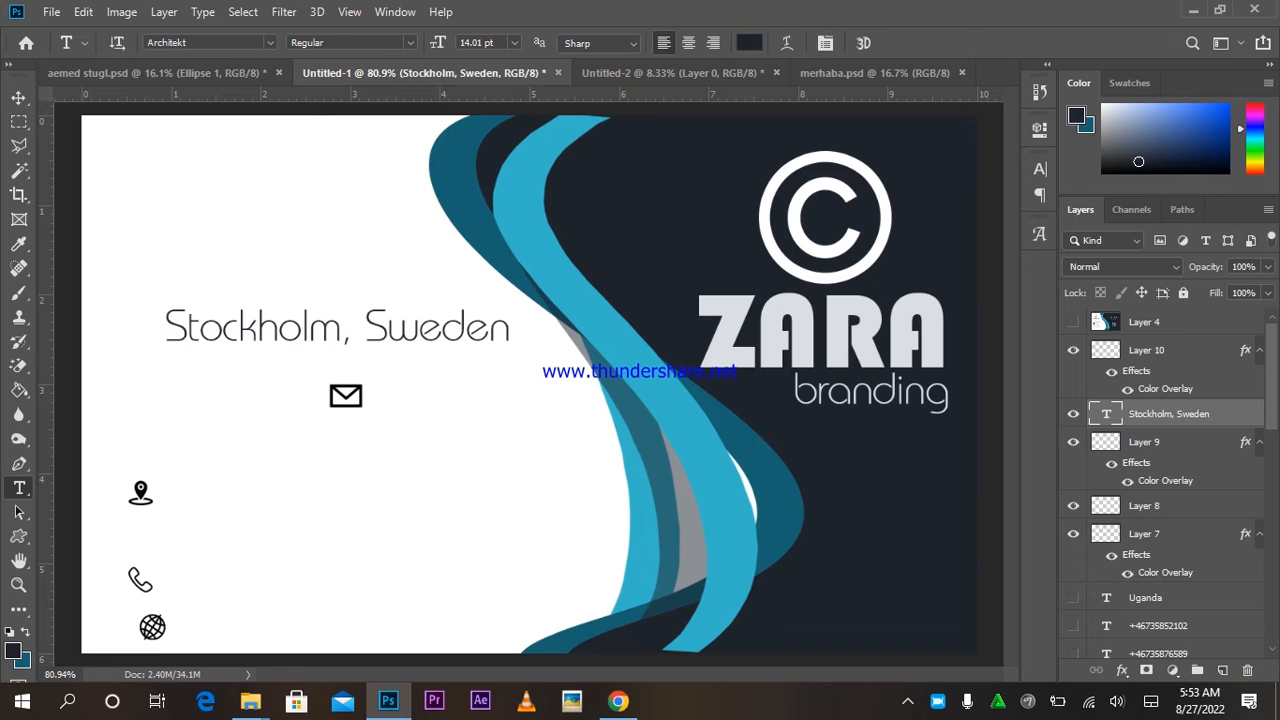
key("ctrl+t")
left_click_drag(512, 302, 433, 292)
left_click_drag(367, 337, 425, 476)
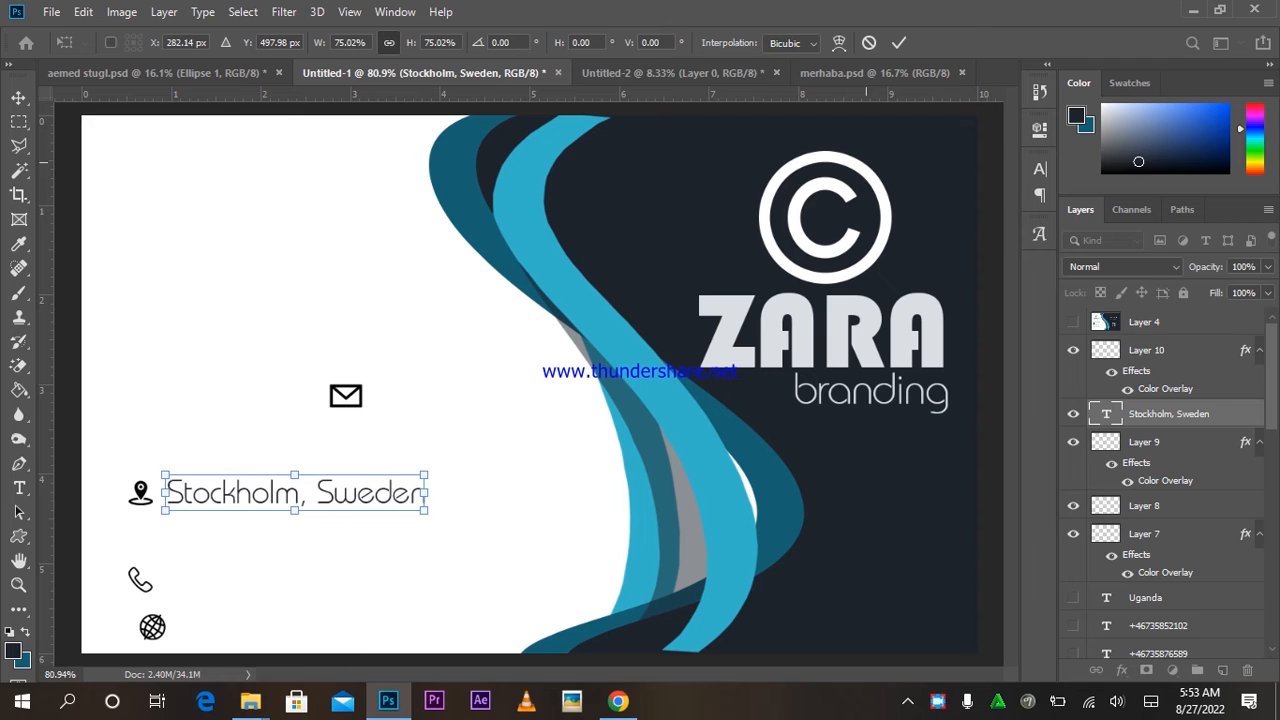
left_click(899, 43)
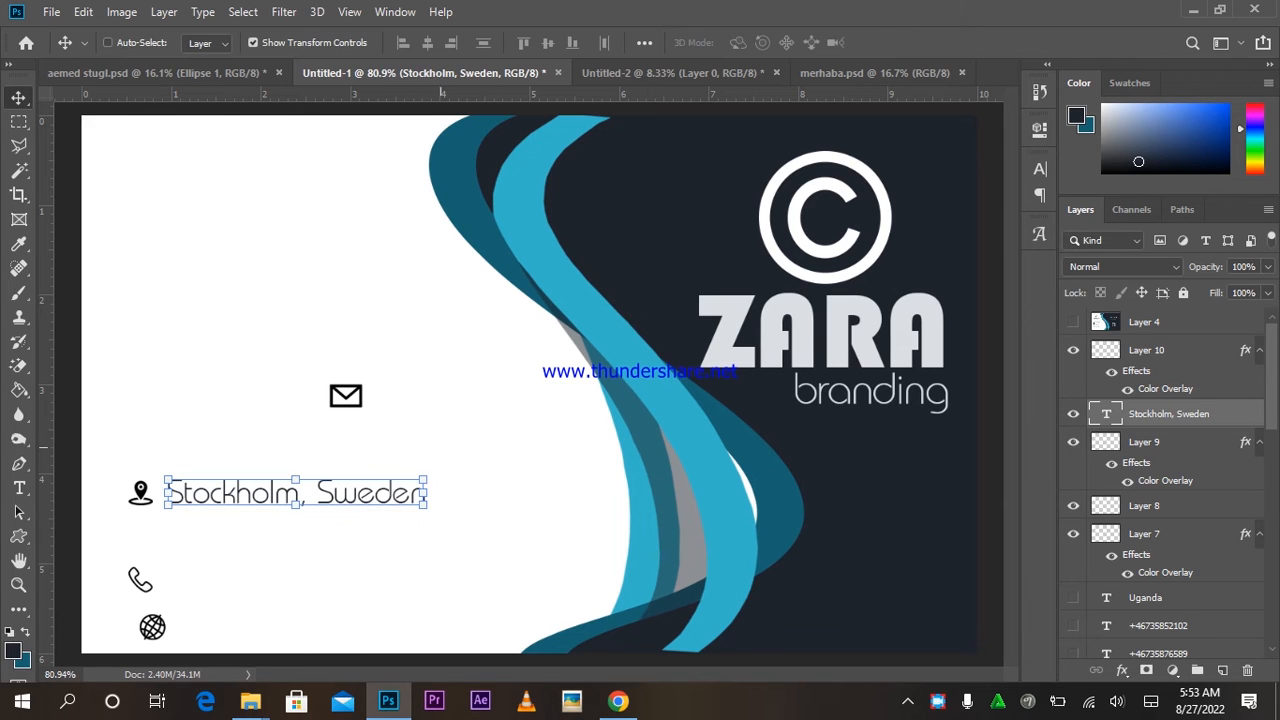
Alt-drag copies of the address line down beside the phone and globe icons.
left_click_drag(471, 413, 474, 454)
left_click_drag(477, 428, 489, 483)
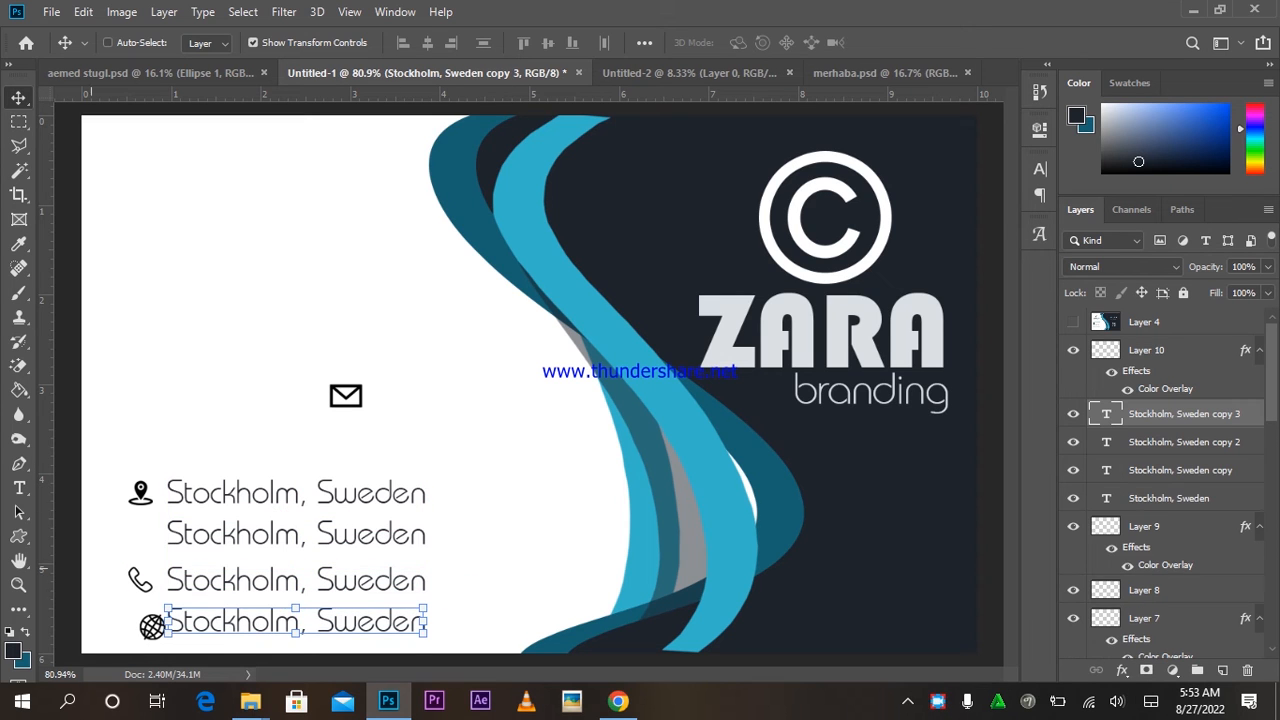
left_click(19, 489)
Replace the line beside the globe icon with the phone number.
left_click_drag(426, 621, 165, 621)
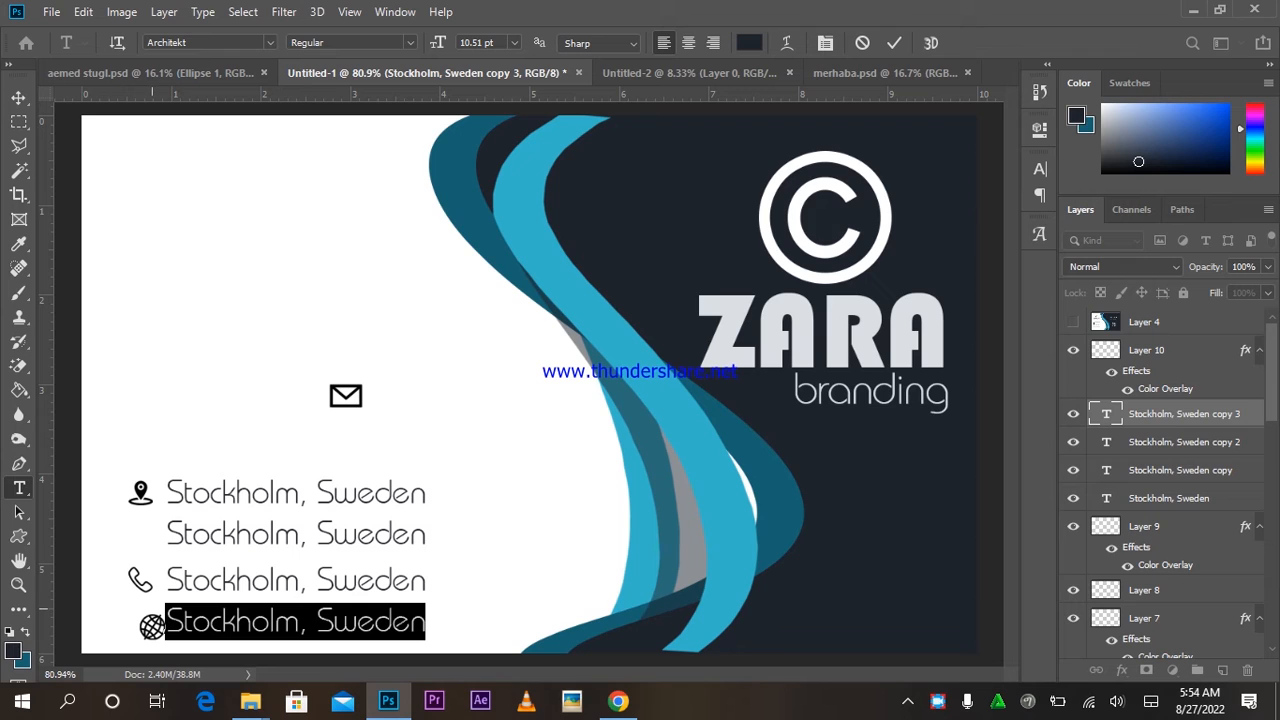
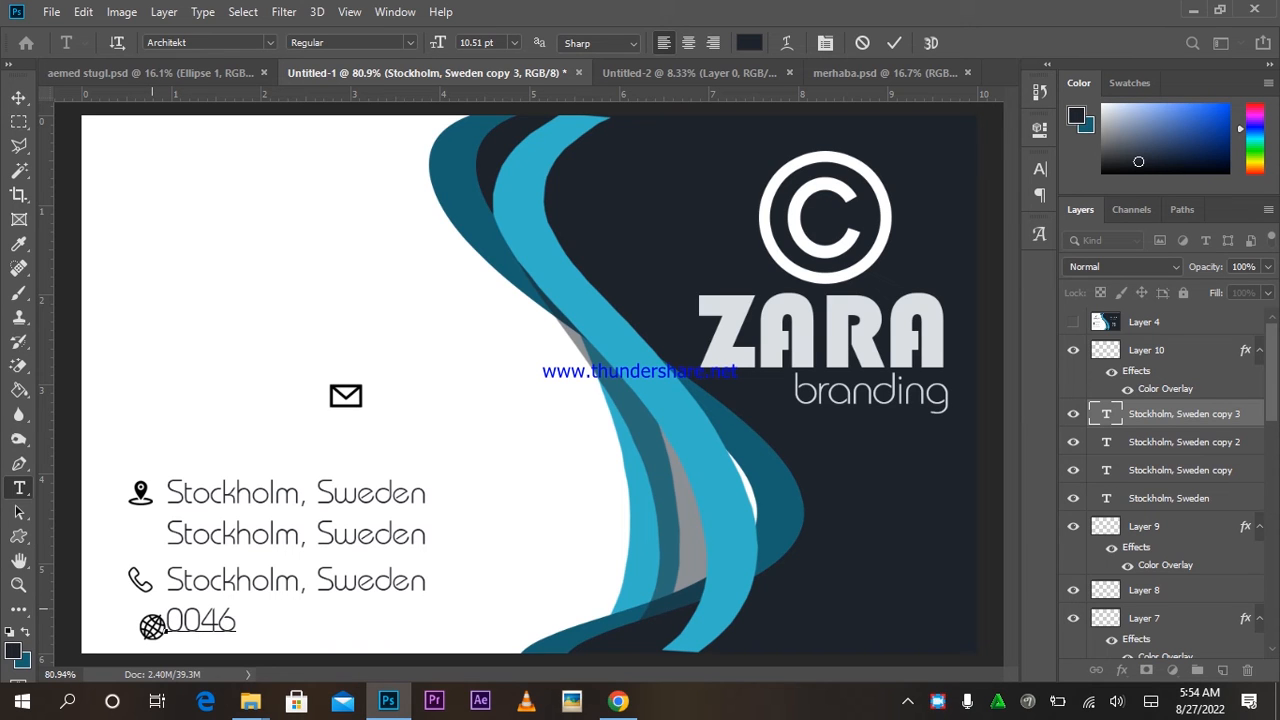
left_click(894, 42)
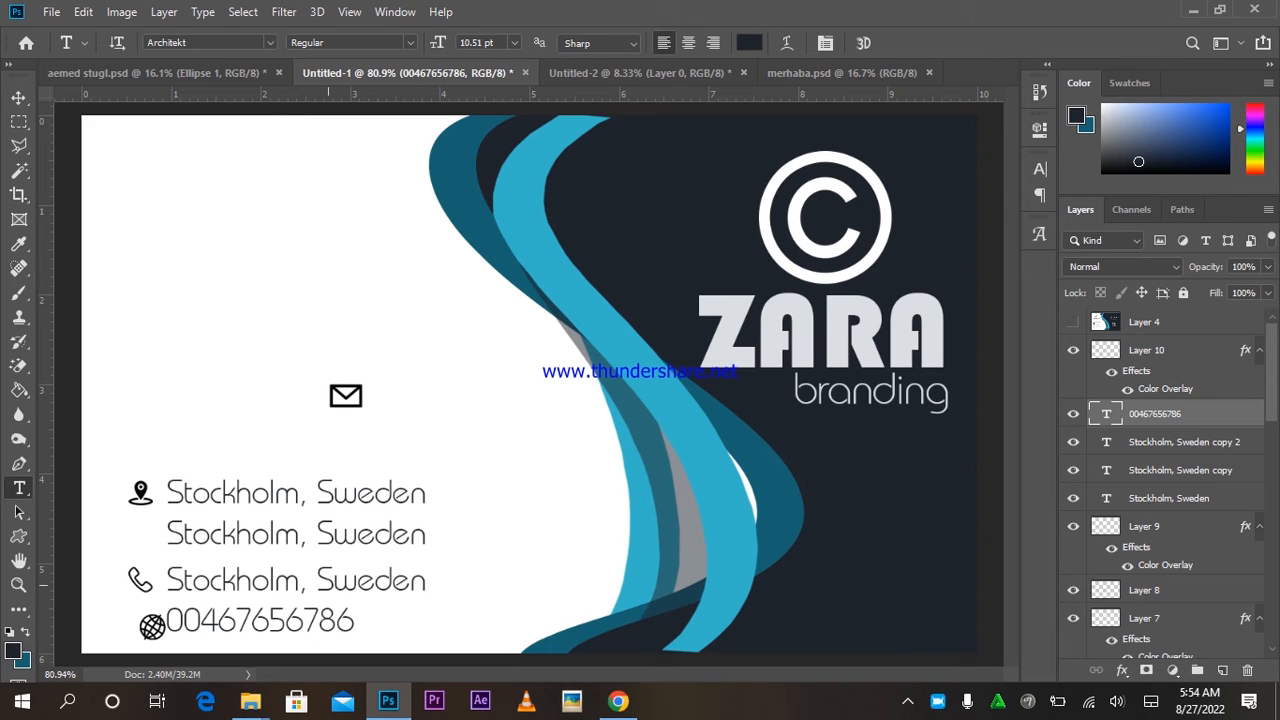
left_click(333, 582)
triple_click(333, 582)
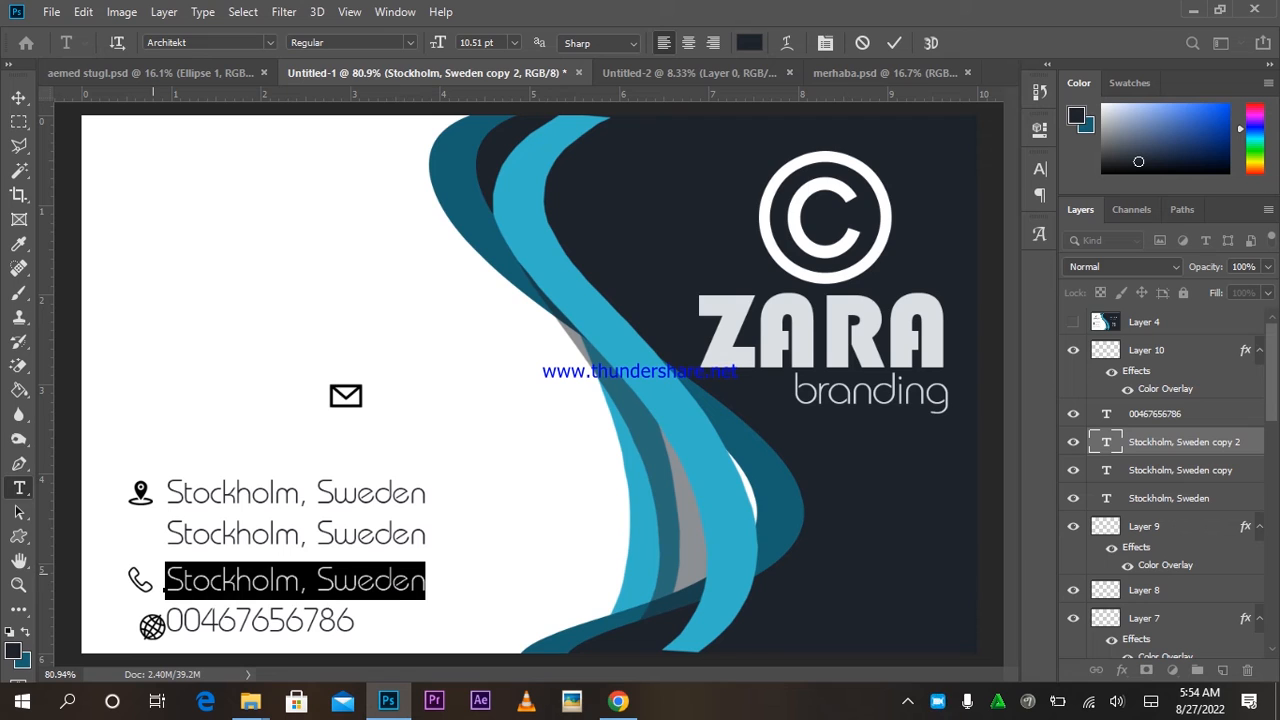
type("www.za")
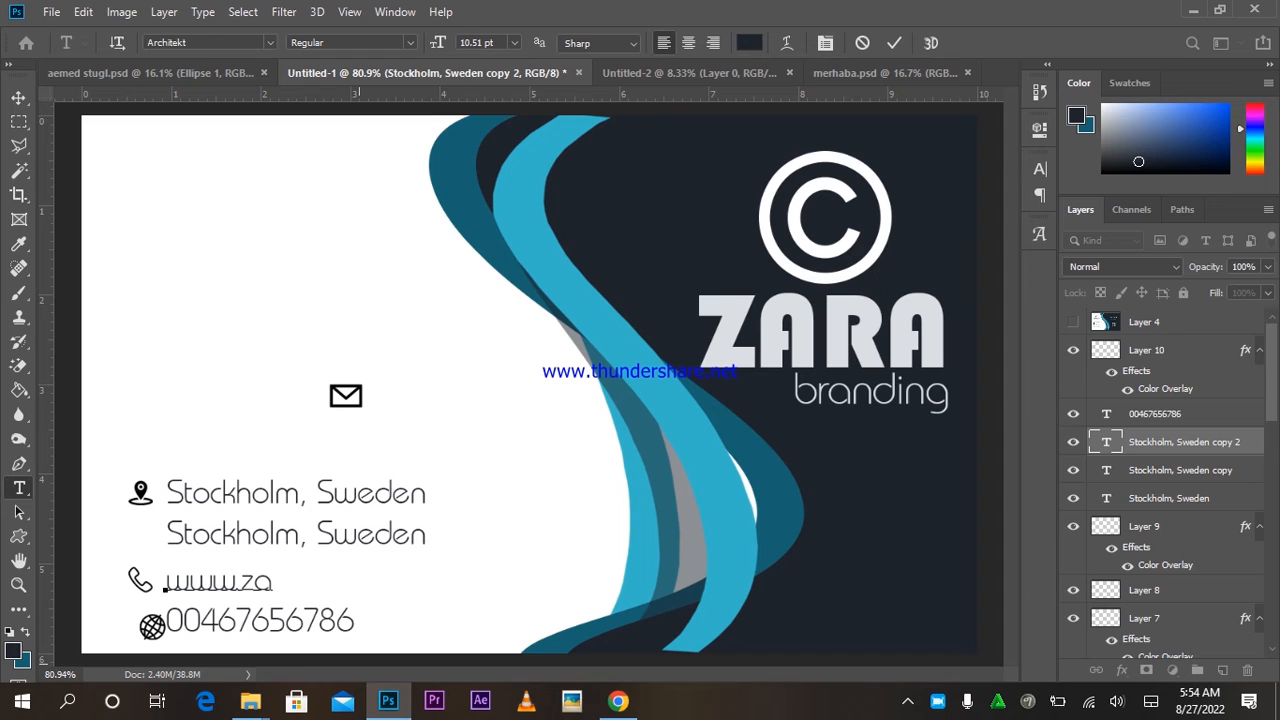
type("rabrand.")
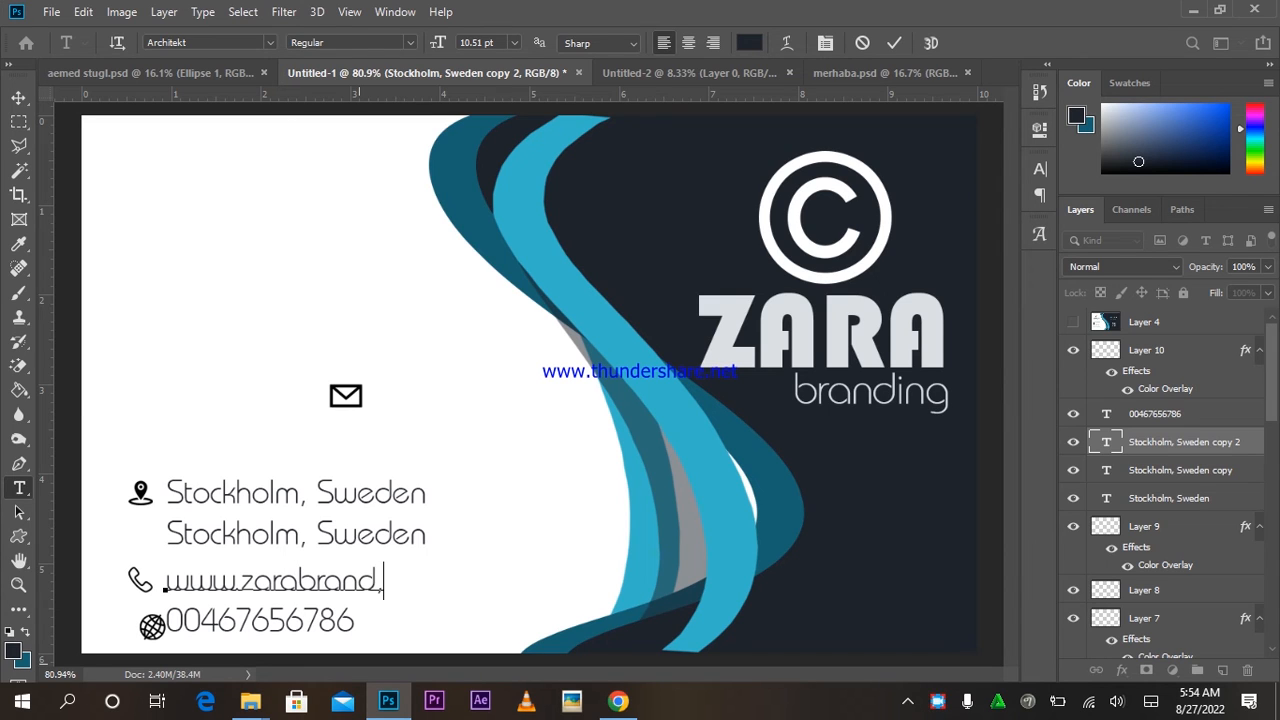
type(".com")
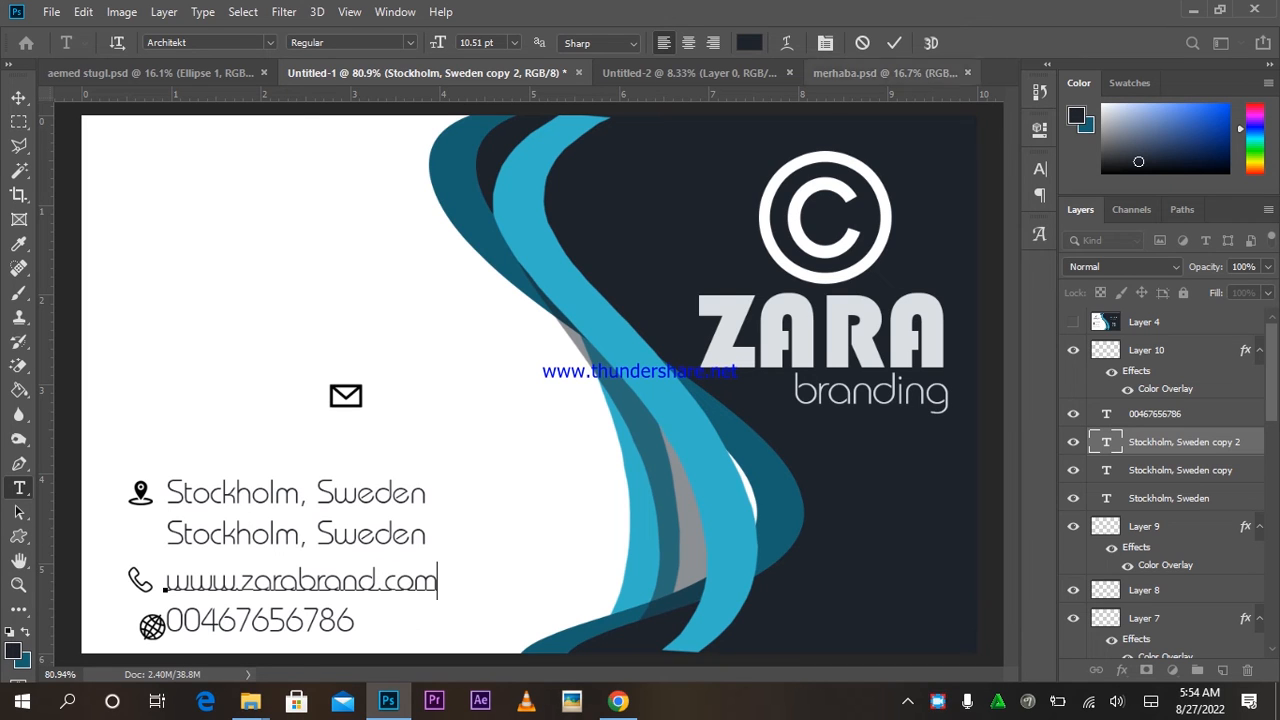
left_click(893, 42)
Replace the second Stockholm, Sweden line with the company e-mail address.
left_click(305, 534)
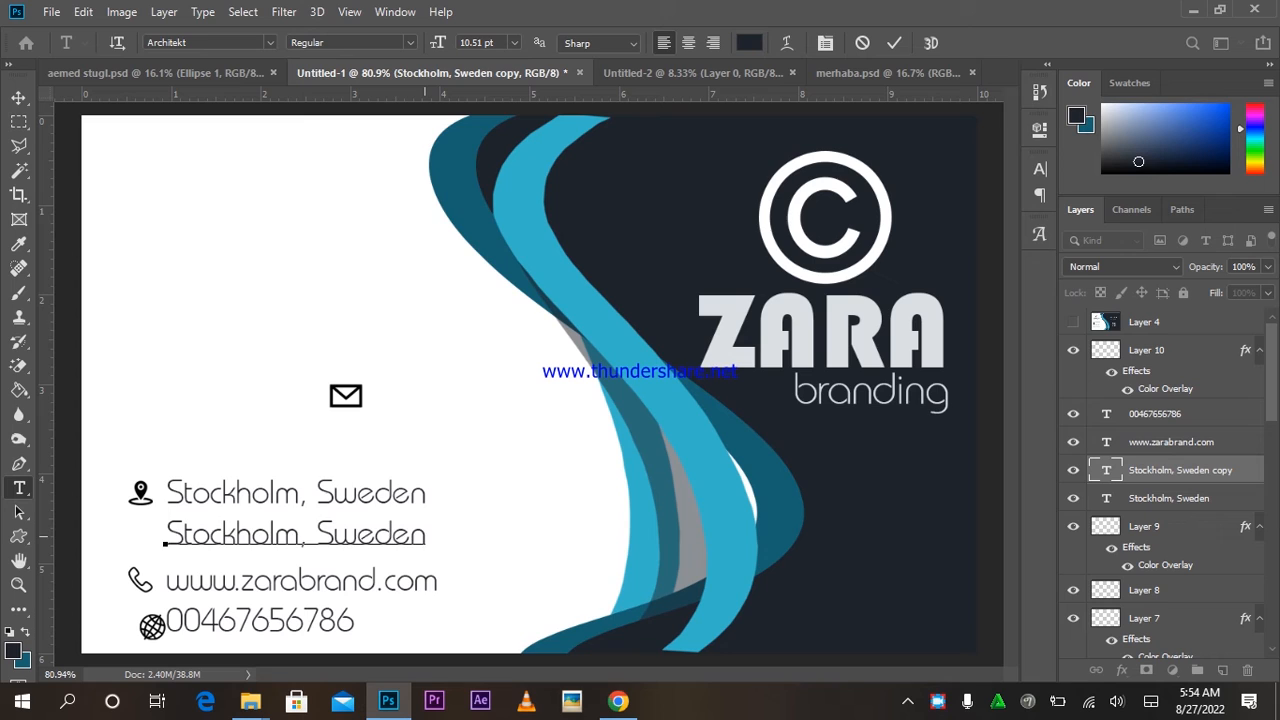
triple_click(424, 537)
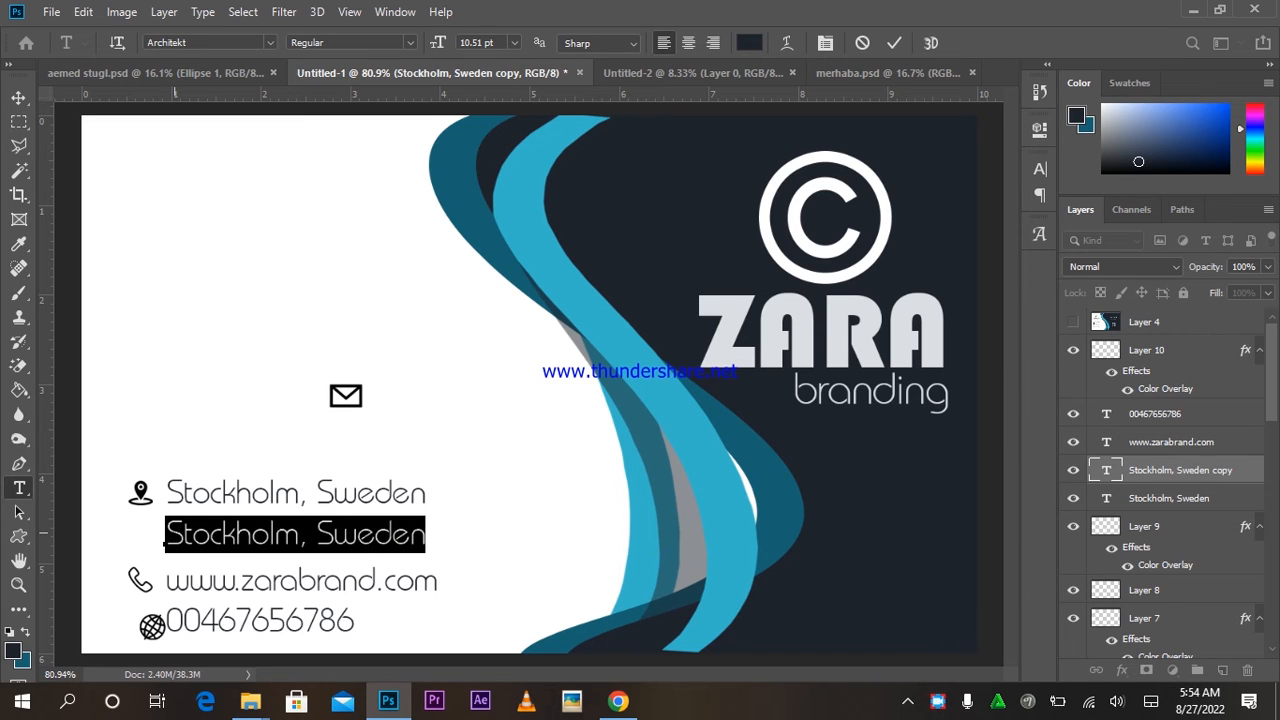
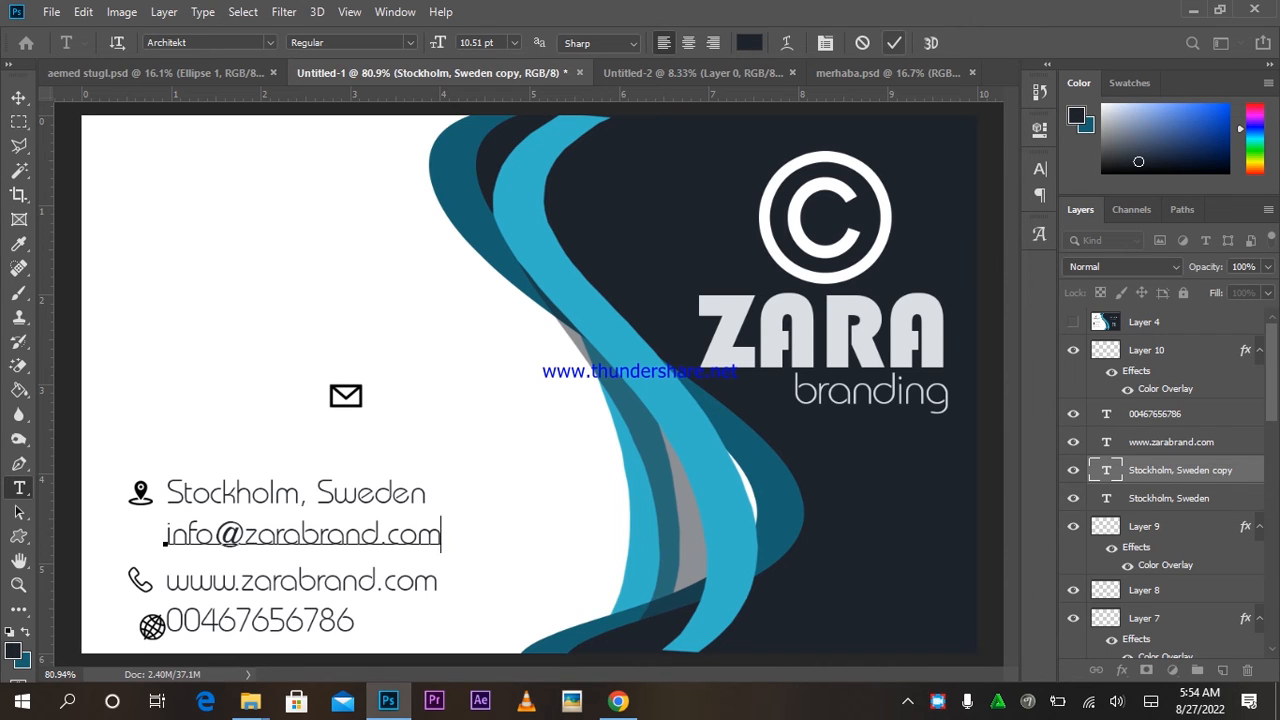
left_click(894, 42)
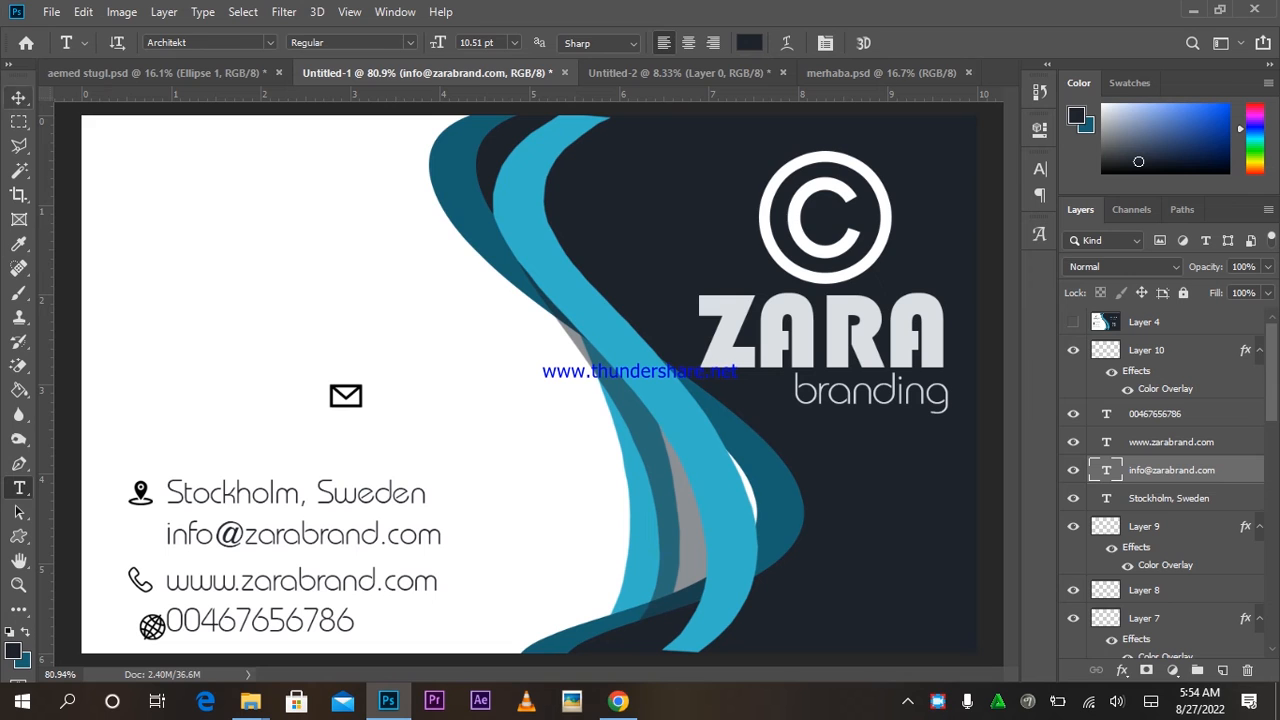
Move the location icon and the 'Stockholm, Sweden' address line up to the top row.
key("v")
right_click(140, 490)
left_click(171, 491)
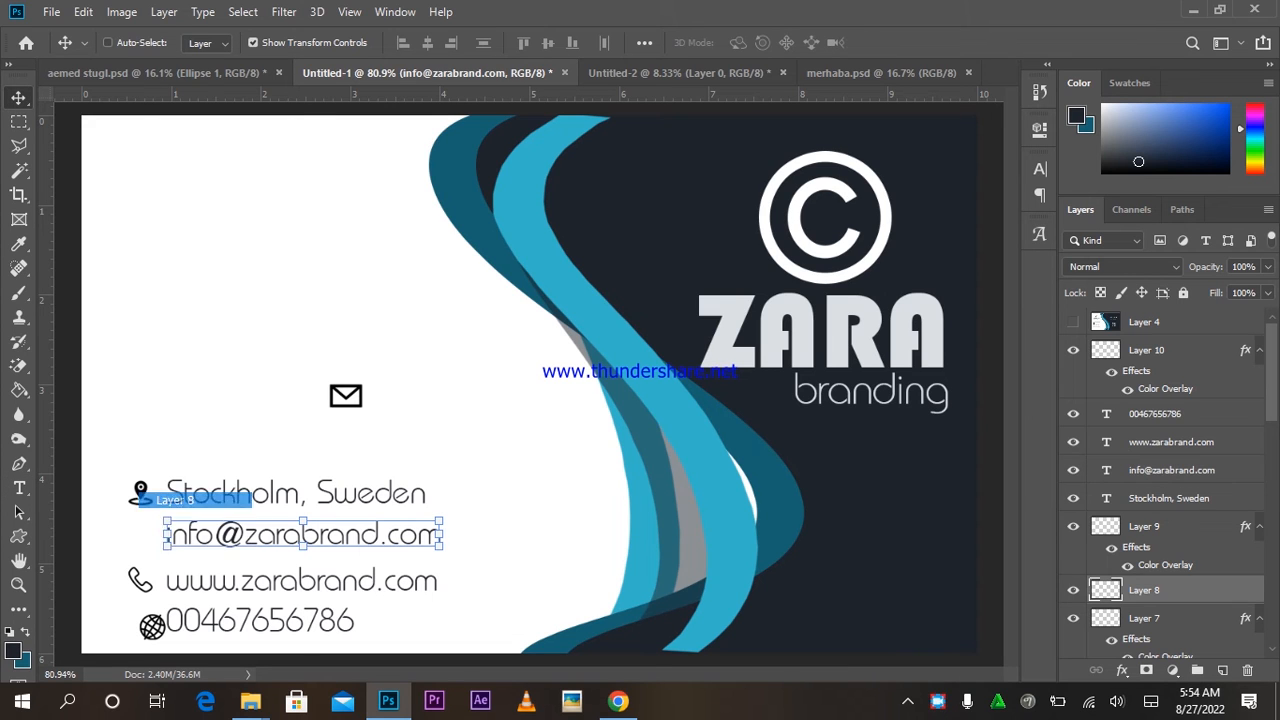
left_click_drag(171, 491, 140, 418)
right_click(226, 496)
left_click(262, 503)
left_click_drag(455, 442, 455, 372)
Move the envelope icon down beside the e-mail line.
right_click(344, 390)
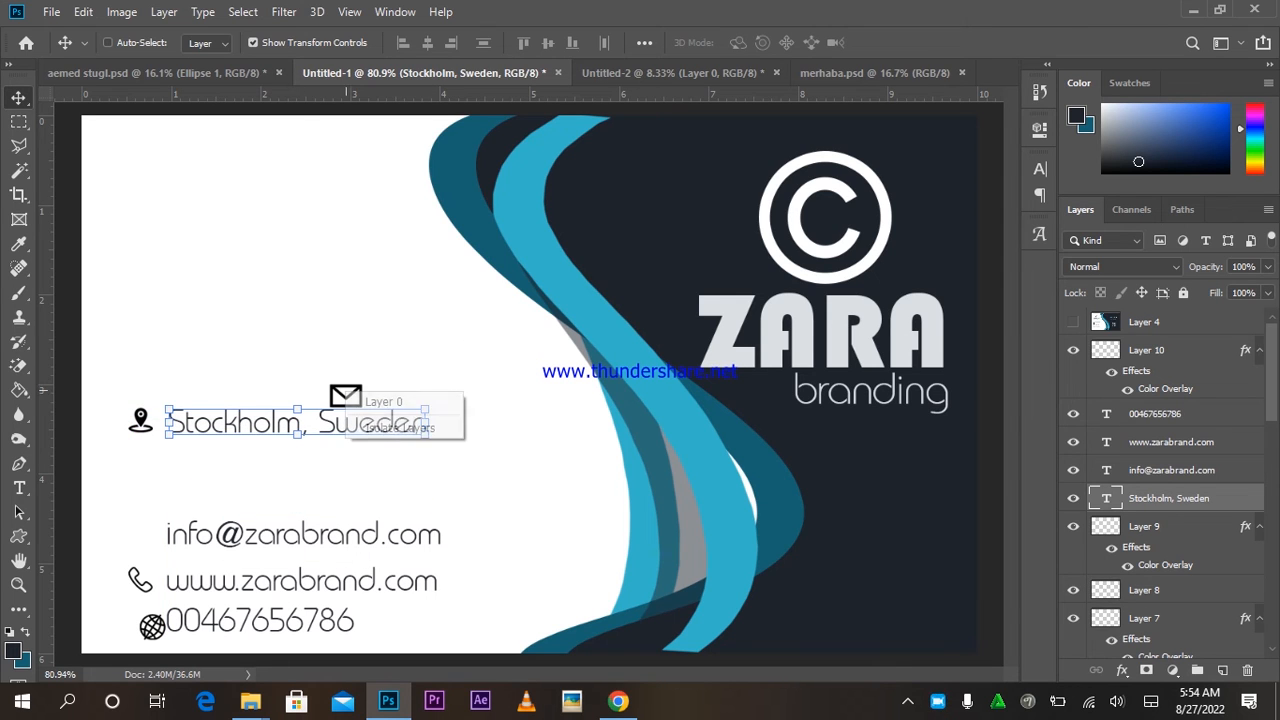
left_click(404, 401)
right_click(361, 394)
left_click(404, 403)
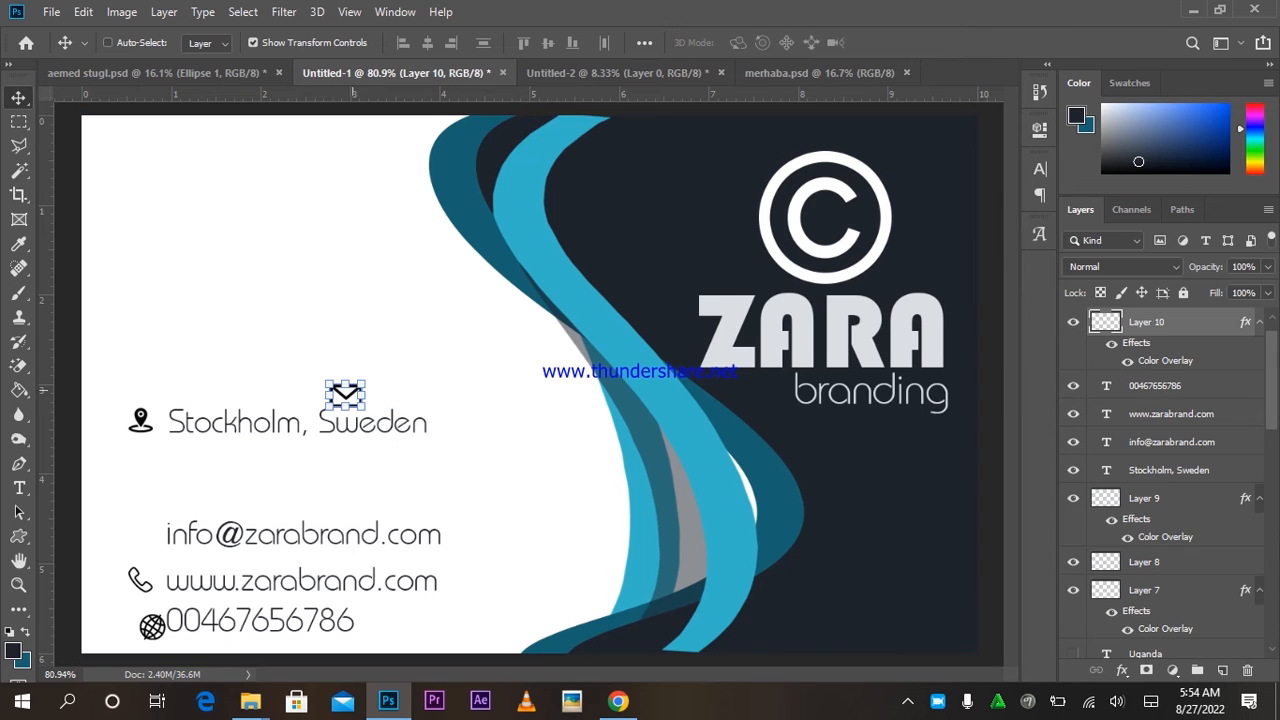
left_click_drag(404, 403, 228, 497)
left_click_drag(305, 427, 262, 428)
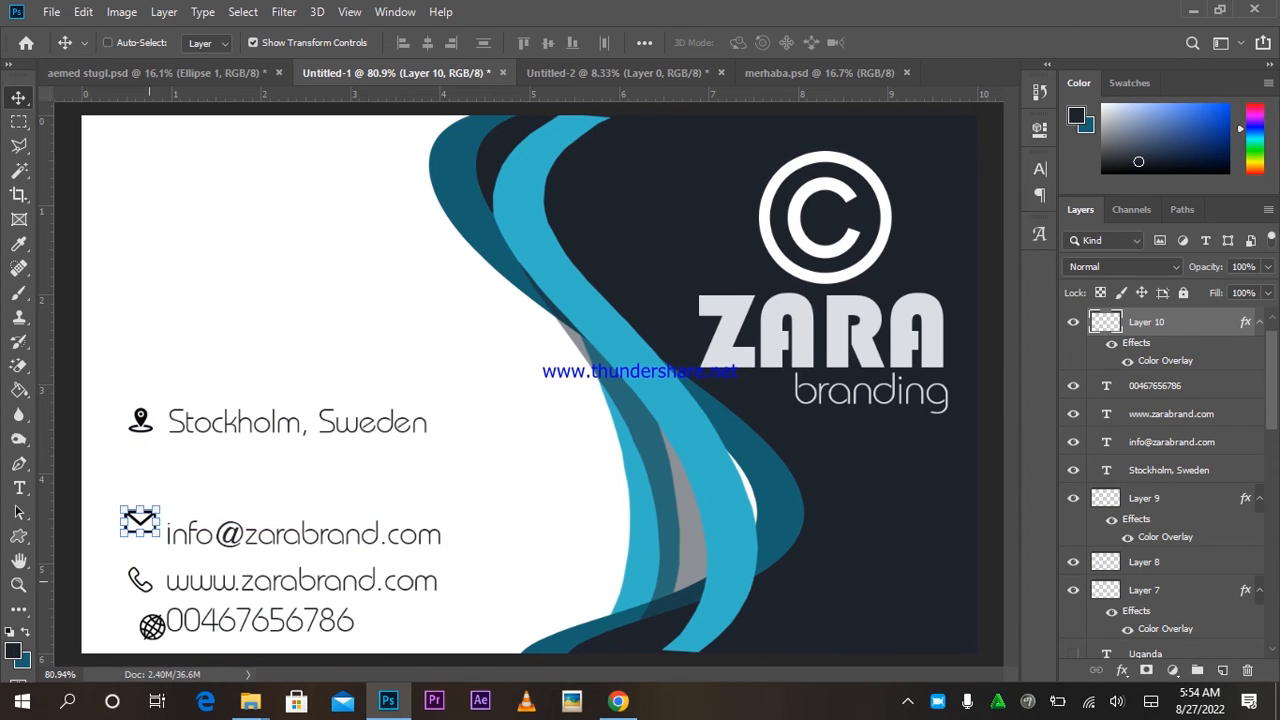
right_click(140, 586)
left_click(172, 592)
right_click(140, 586)
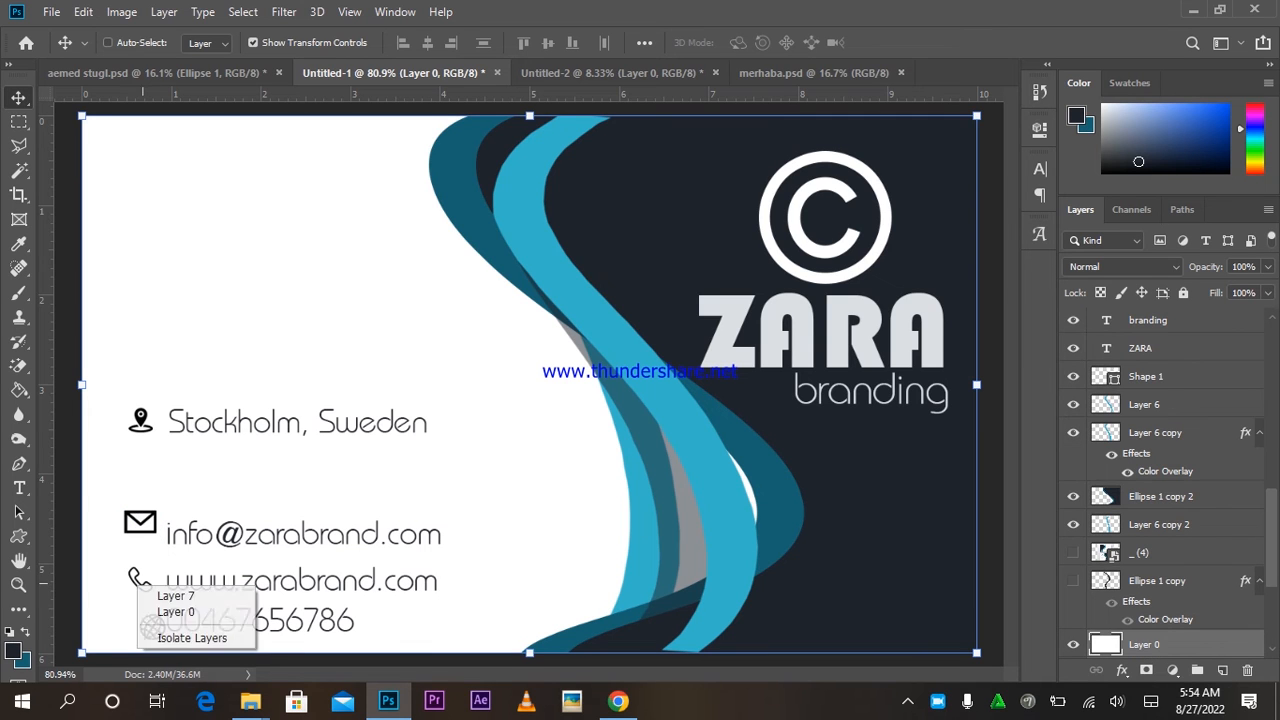
left_click(175, 596)
left_click_drag(175, 596, 230, 405)
right_click(314, 616)
left_click(335, 622)
left_click_drag(335, 622, 335, 474)
Nudge the envelope icon and the e-mail line so they align.
right_click(160, 527)
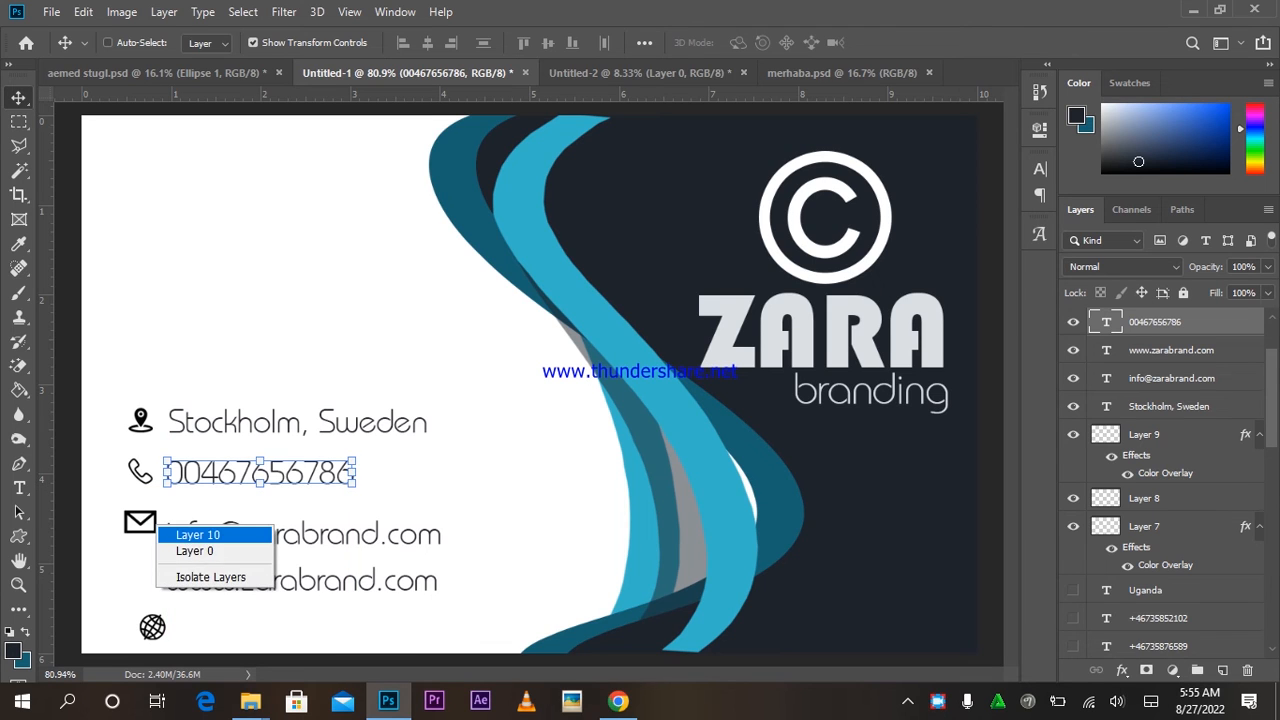
left_click(200, 532)
mouse_move(213, 462)
left_mouse_down()
mouse_move(214, 474)
mouse_move(210, 464)
left_mouse_up()
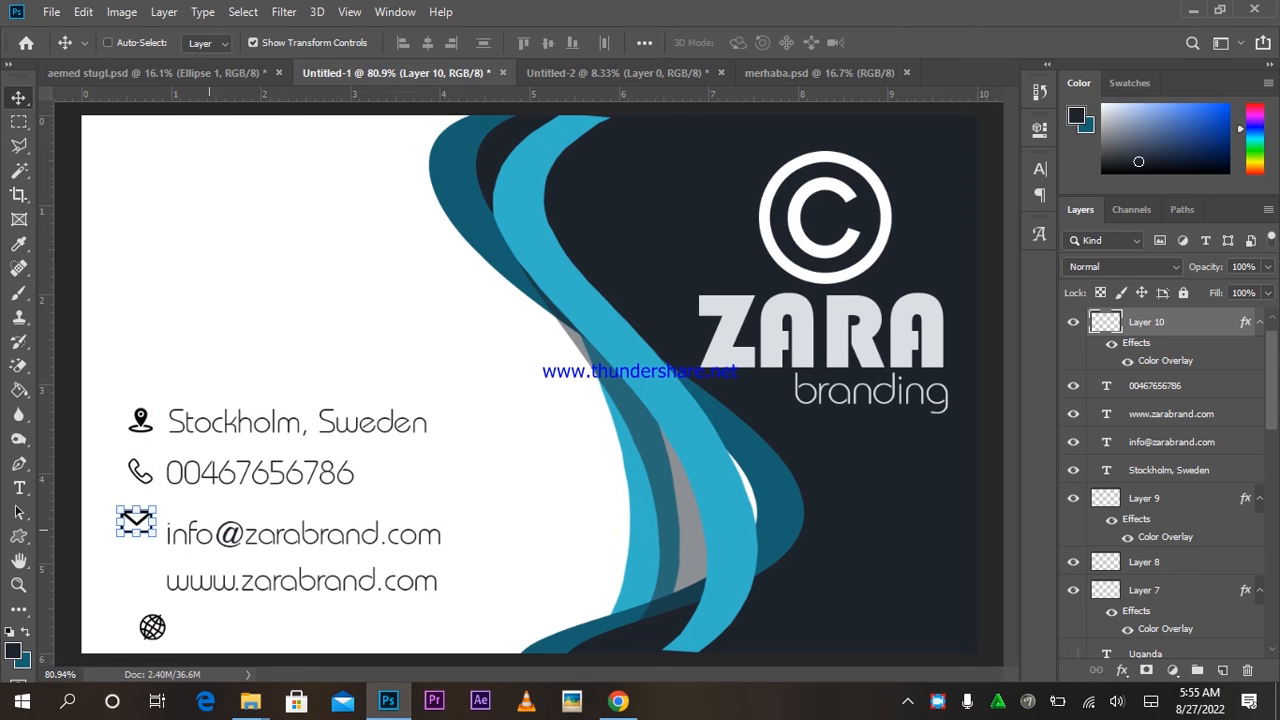
left_click(180, 533, "ctrl")
left_click_drag(486, 495, 485, 482)
right_click(151, 629)
left_click(193, 640)
right_click(154, 624)
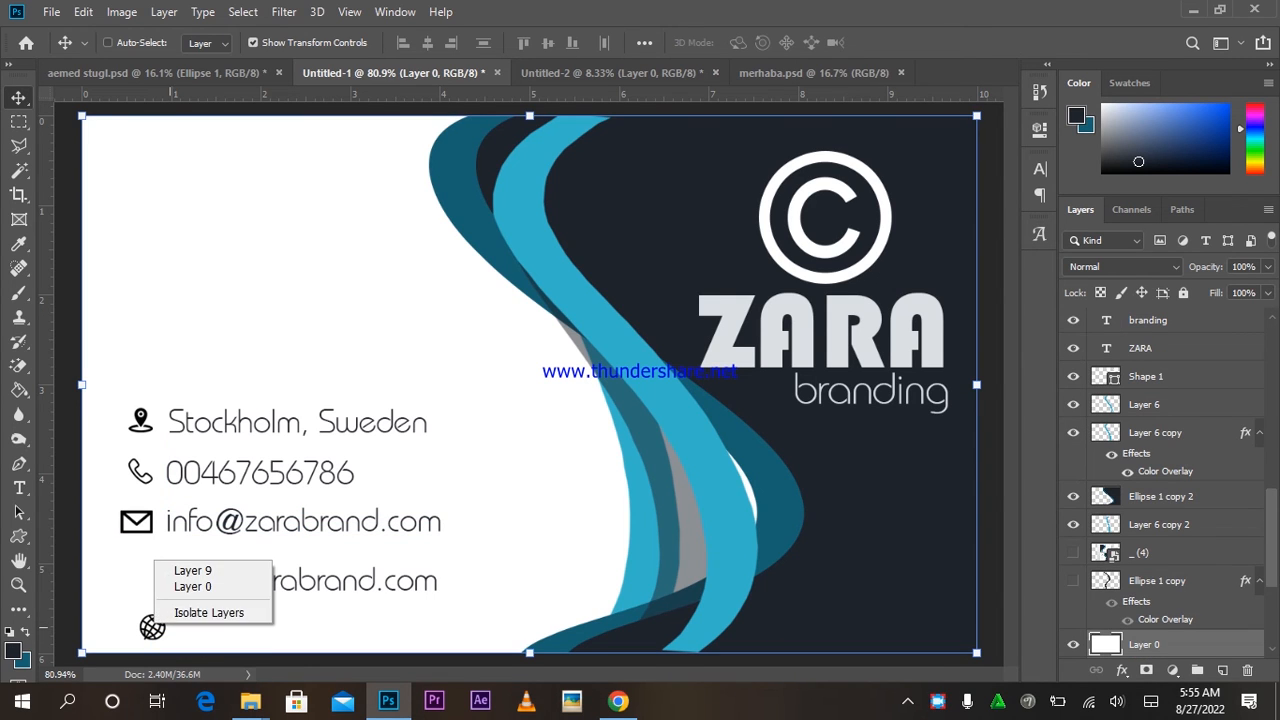
left_click(193, 570)
mouse_move(208, 592)
left_mouse_down()
mouse_move(208, 545)
mouse_move(185, 554)
mouse_move(190, 545)
mouse_move(229, 600)
left_mouse_up()
left_click_drag(230, 556, 293, 565)
right_click(240, 577)
left_click(295, 588)
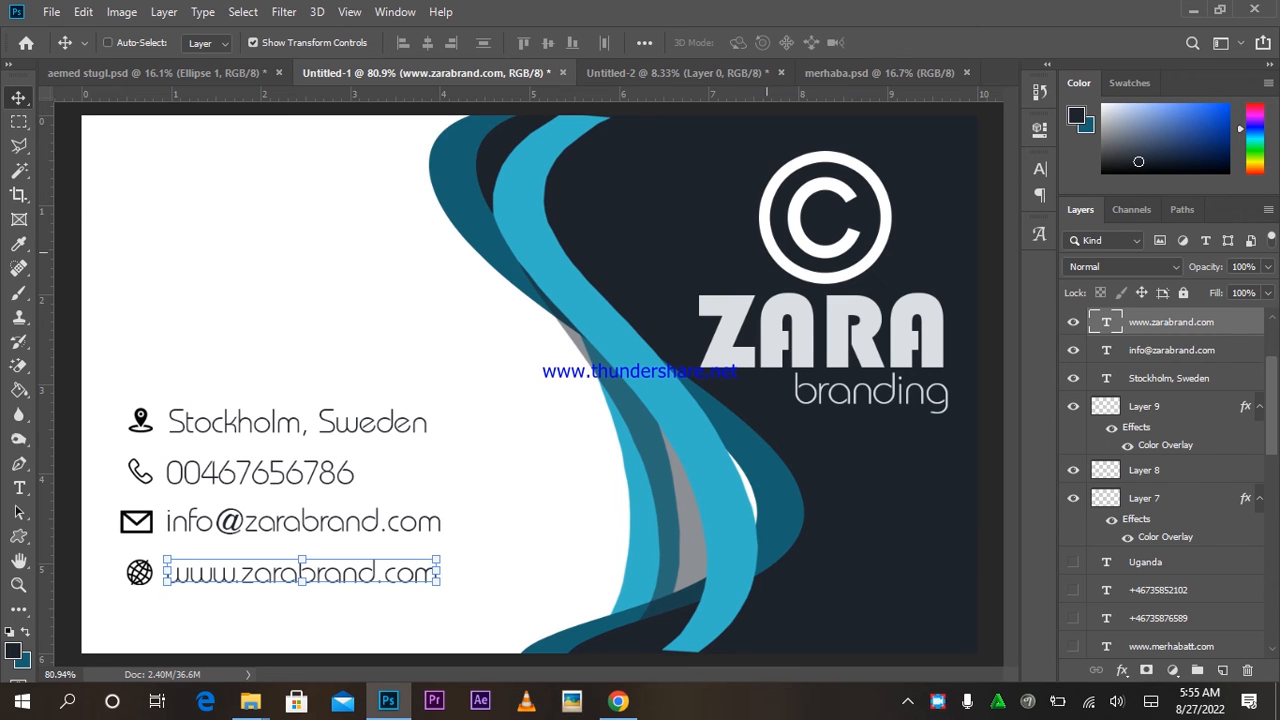
Draw a 59 px circle, Ellipse 1, around the envelope icon with the Ellipse tool.
scroll(1165, 480, "up", 2)
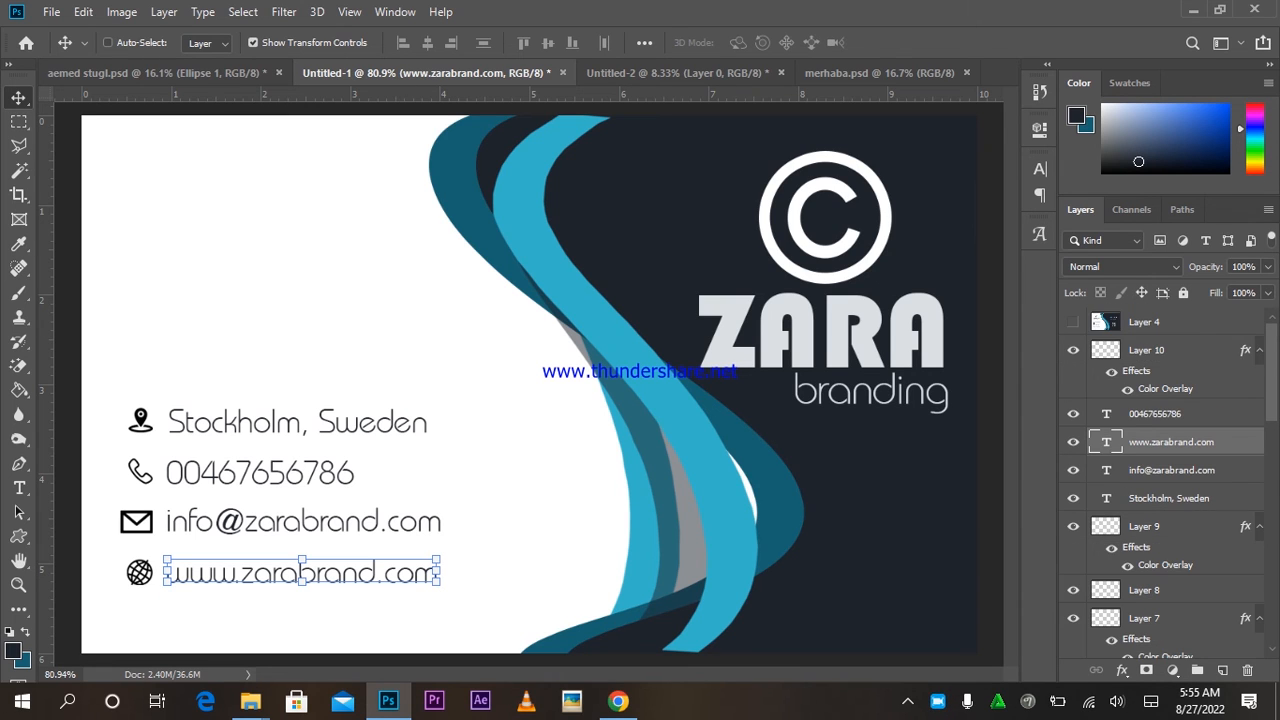
right_click(19, 537)
left_click(100, 537)
right_click(19, 537)
left_click(95, 573)
left_click_drag(115, 499, 160, 545)
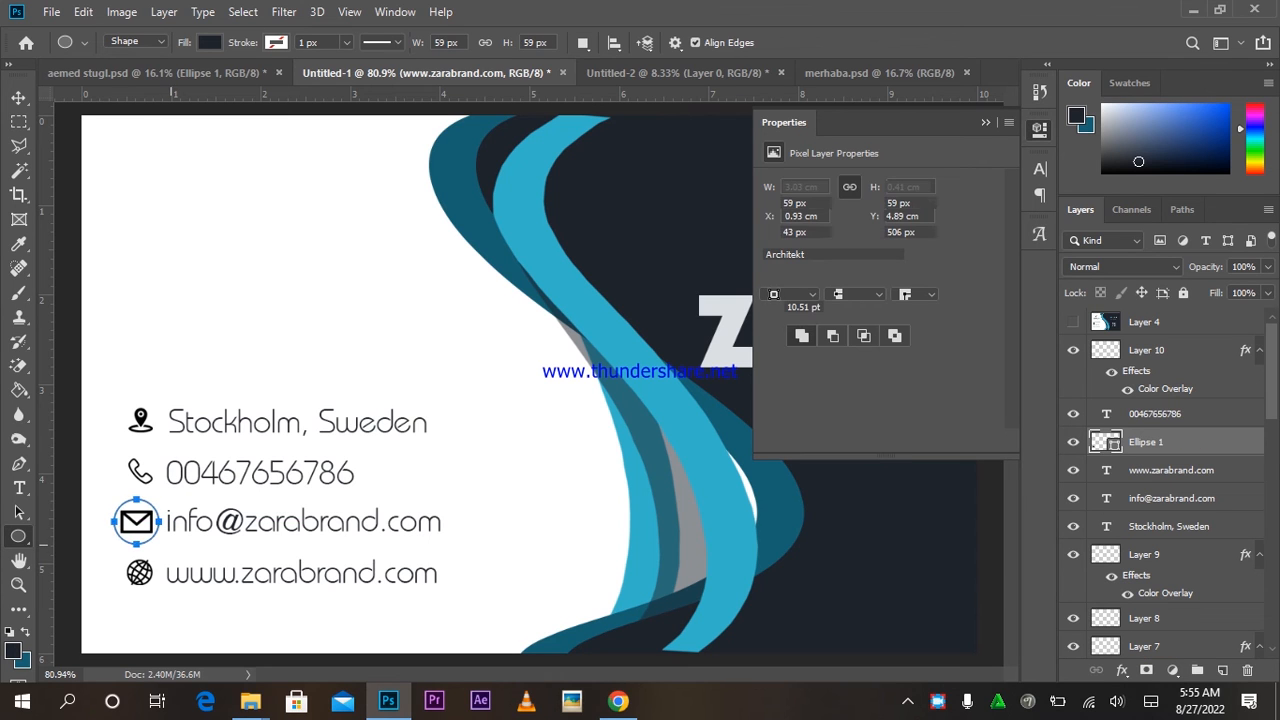
Fill the circle with dark navy 1f232c and copy it behind the other contact icons.
left_click(985, 122)
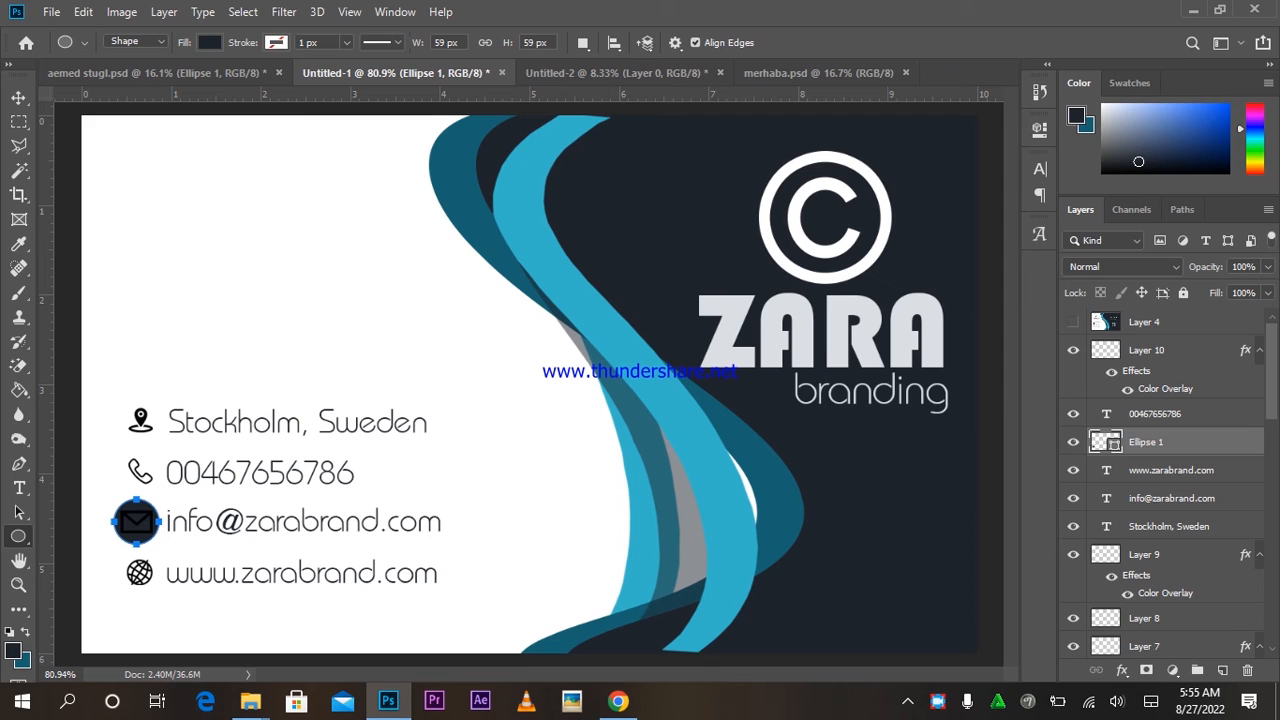
double_click(1105, 441)
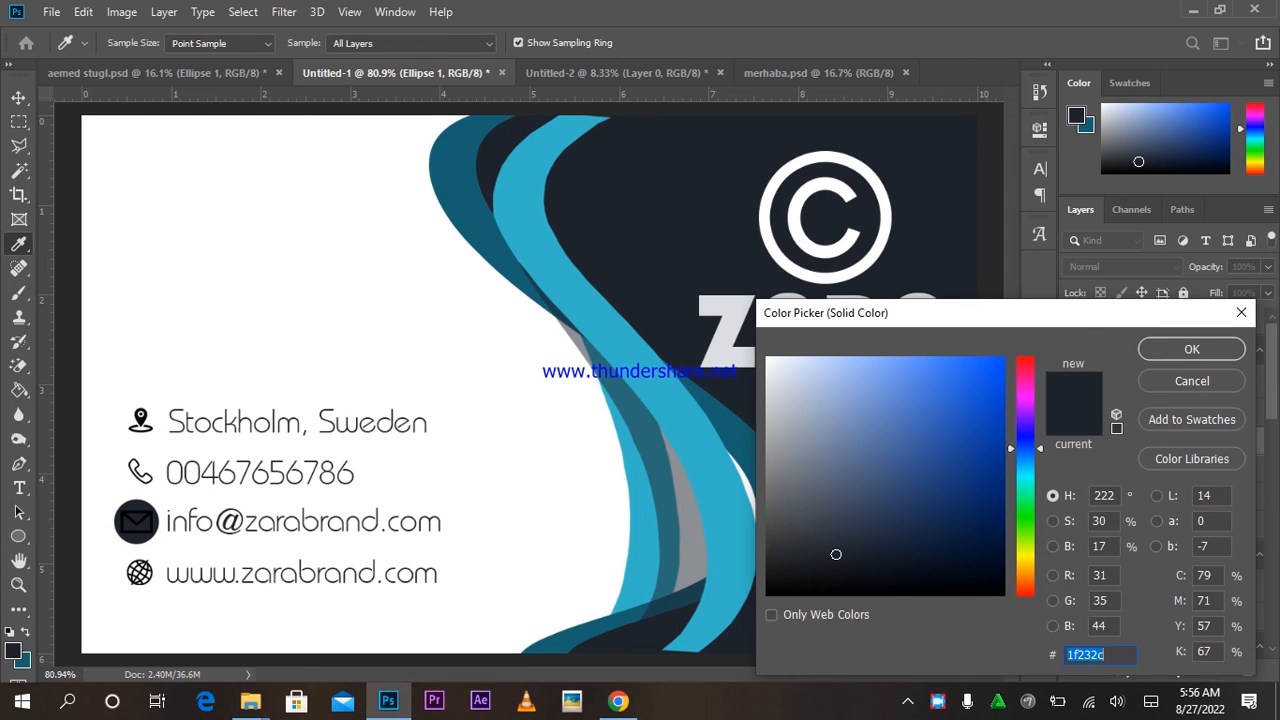
left_click(1191, 349)
key("v")
left_click_drag(573, 565, 539, 509)
left_click_drag(471, 405, 474, 555)
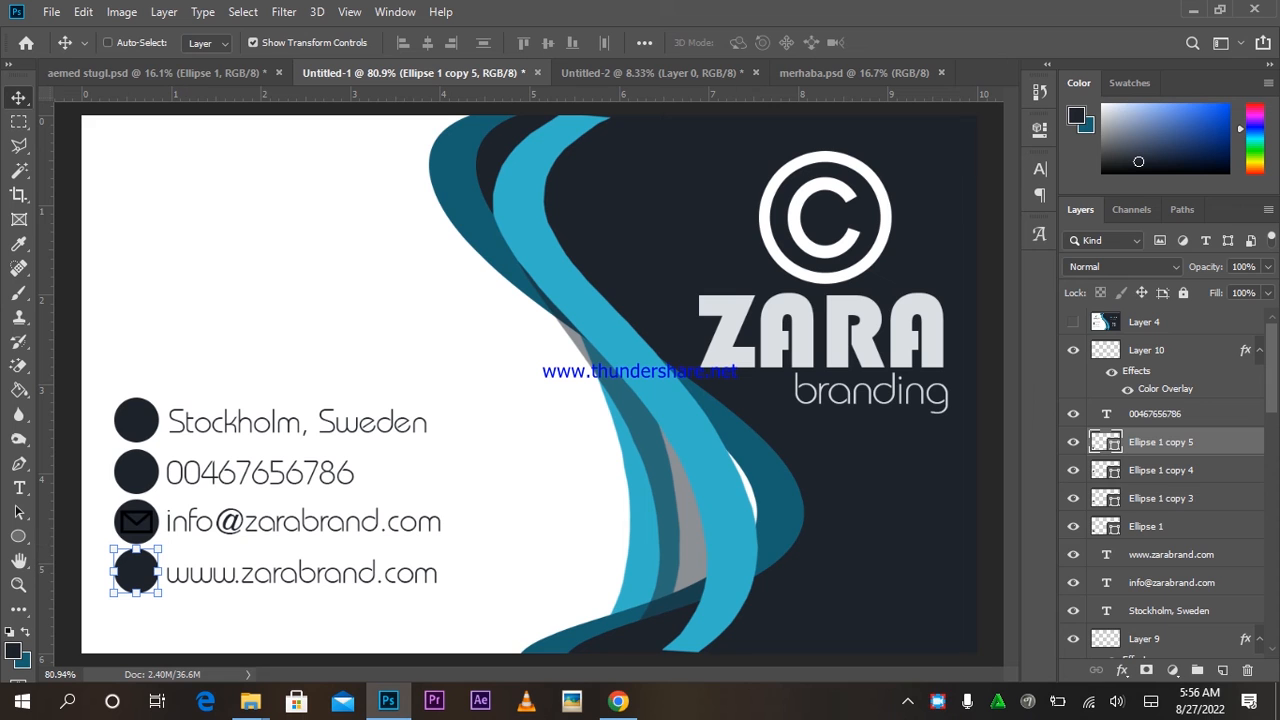
Recolour the second and fourth circles light blue sampled from the wave.
double_click(1106, 442)
left_click(611, 345)
key("Return")
key("v")
left_click(1108, 498)
double_click(1105, 498)
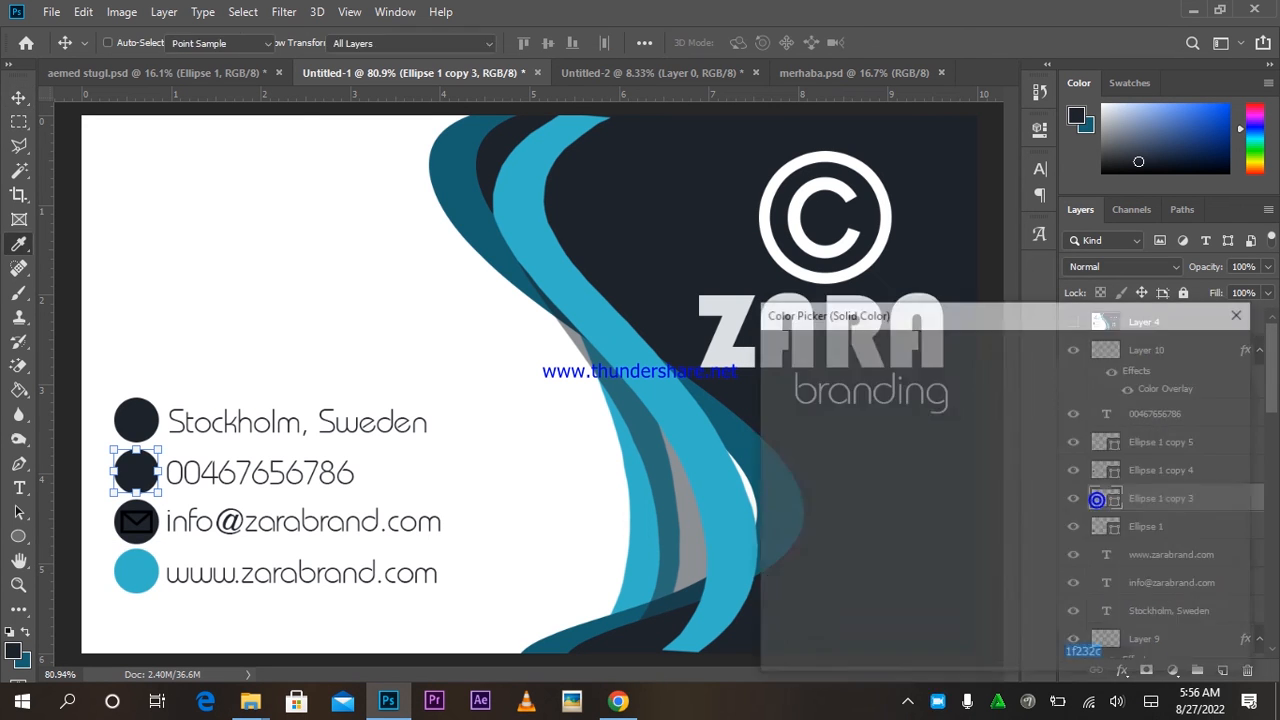
left_click(685, 409)
key("Return")
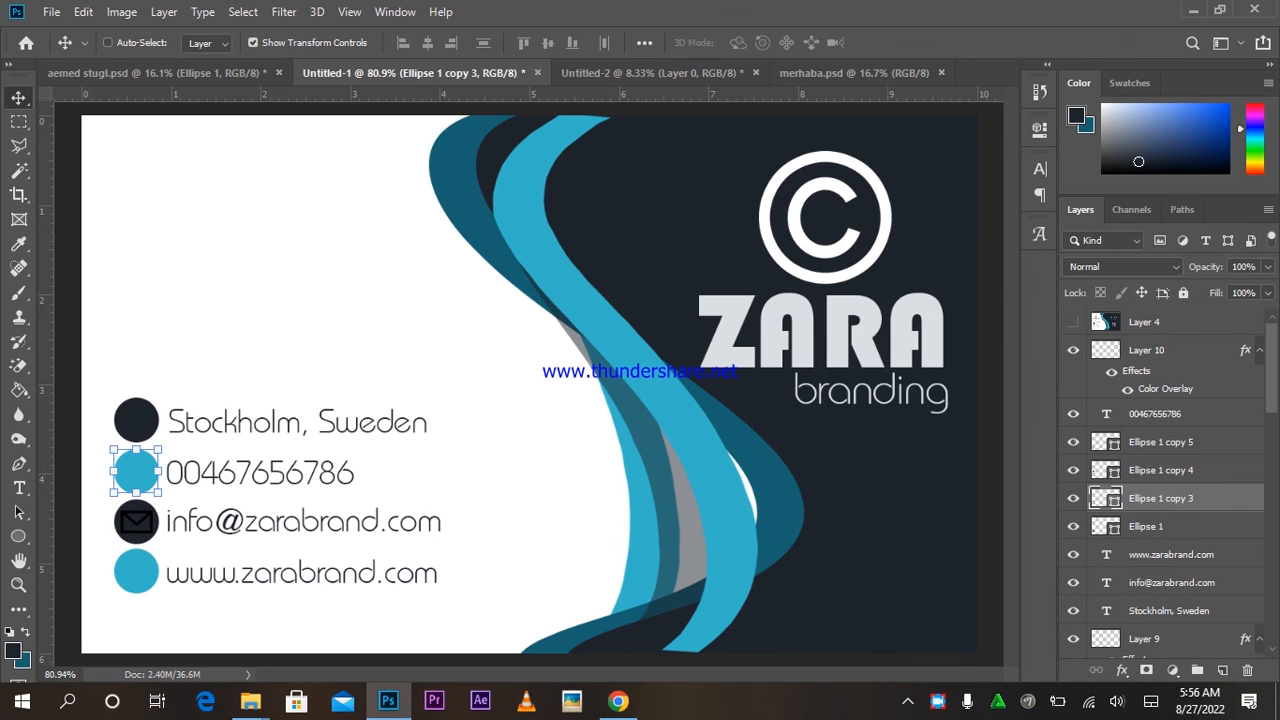
Move all the circle layers below the icon layers so the icons show on top.
left_click(1161, 442, "shift")
left_click_drag(1161, 470, 1161, 610)
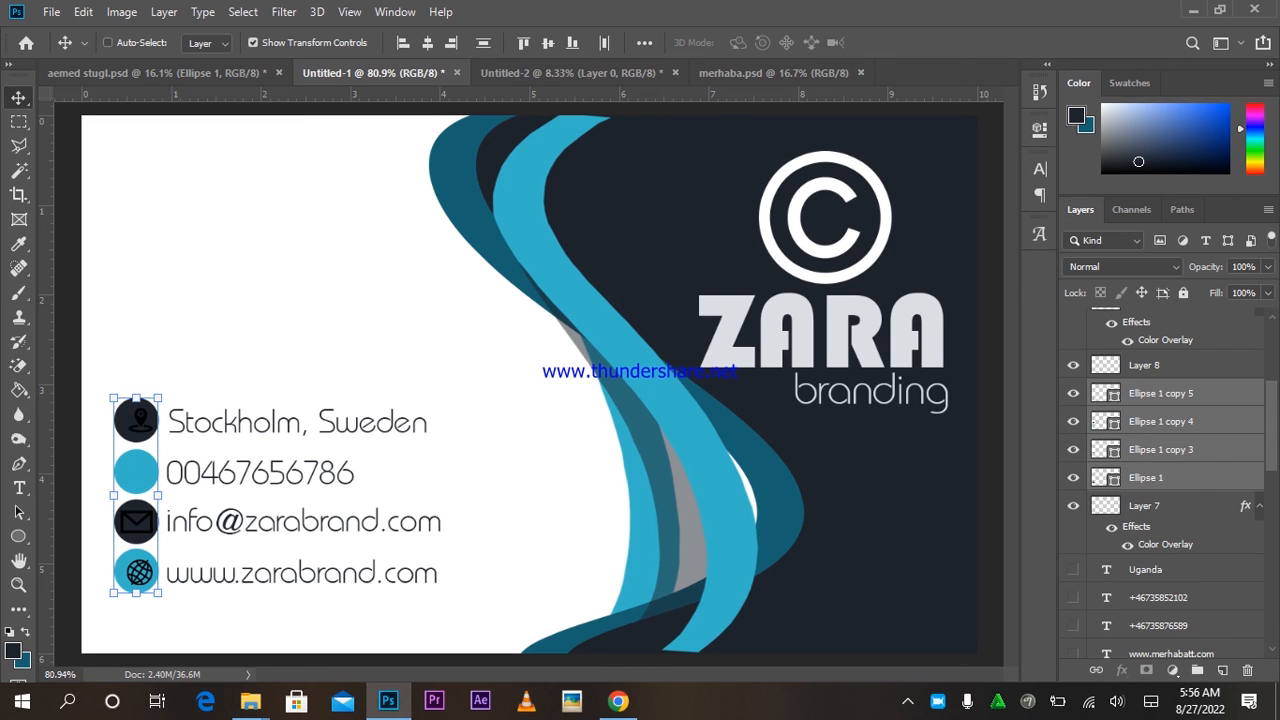
key("ctrl+bracketleft")
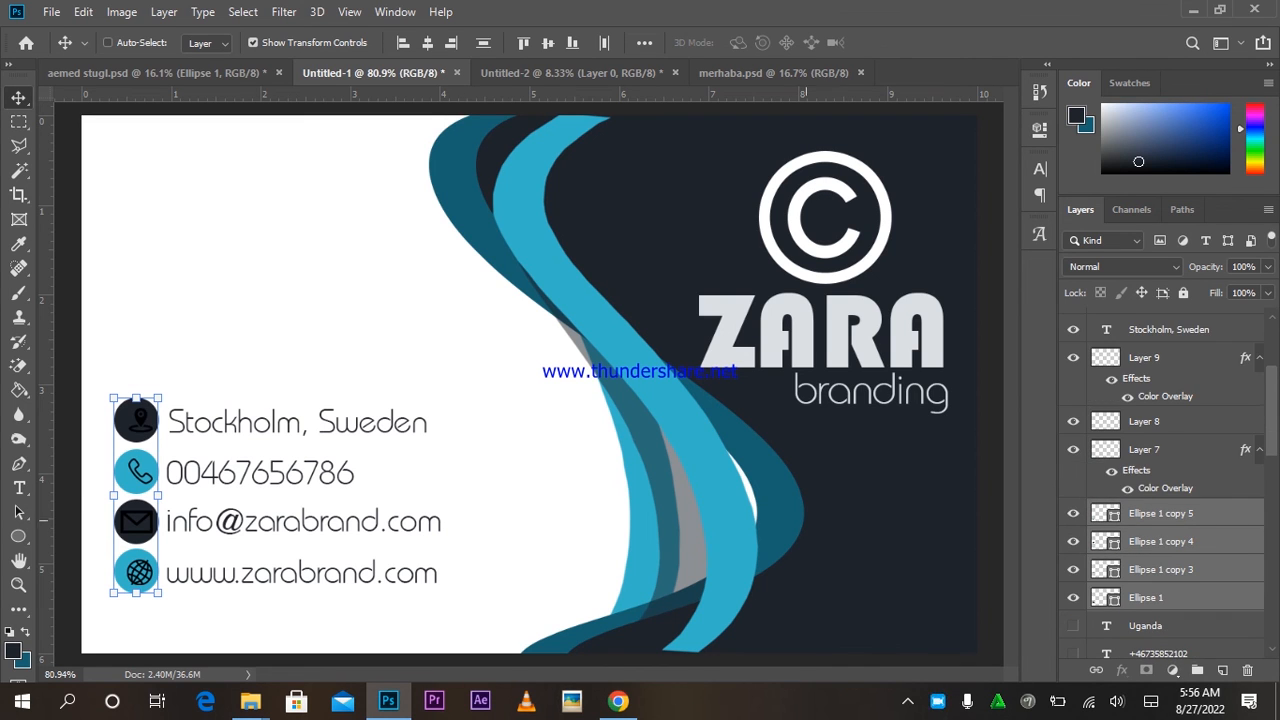
left_click(1161, 541)
left_click_drag(163, 450, 283, 440)
Give the pin icon a white #ffffff Color Overlay.
right_click(197, 384)
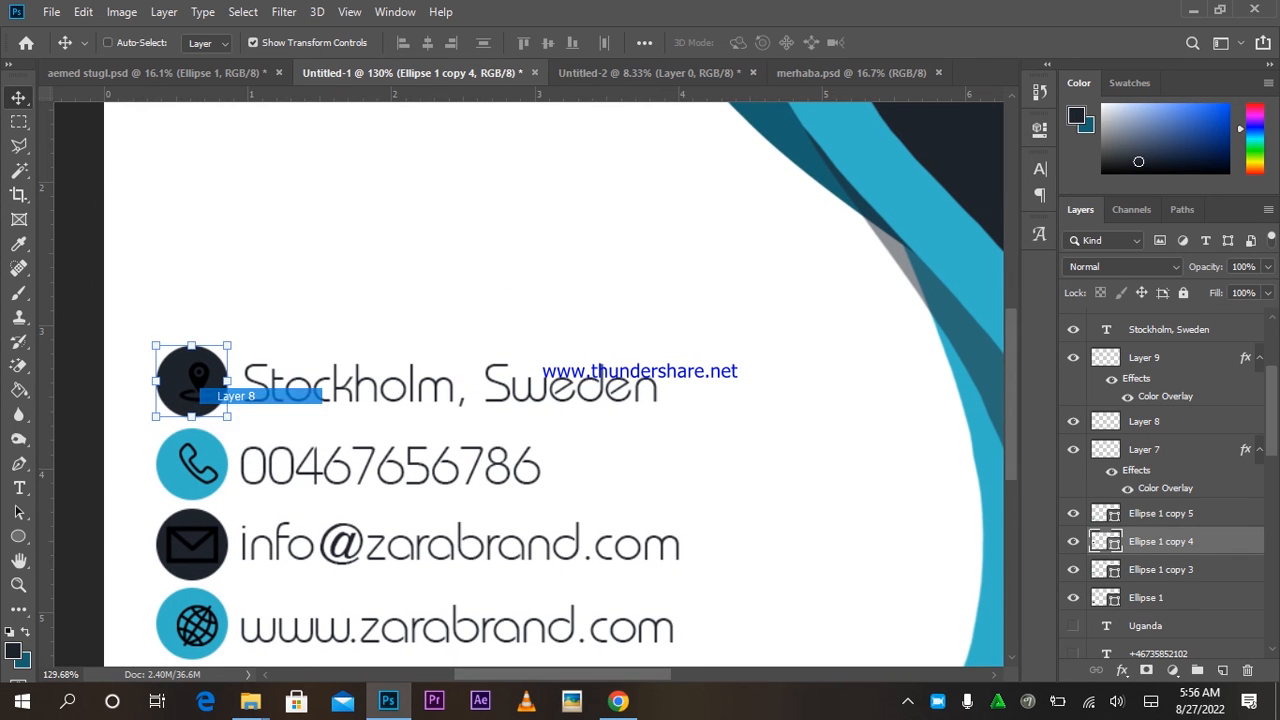
left_click(232, 396)
left_click(1121, 670)
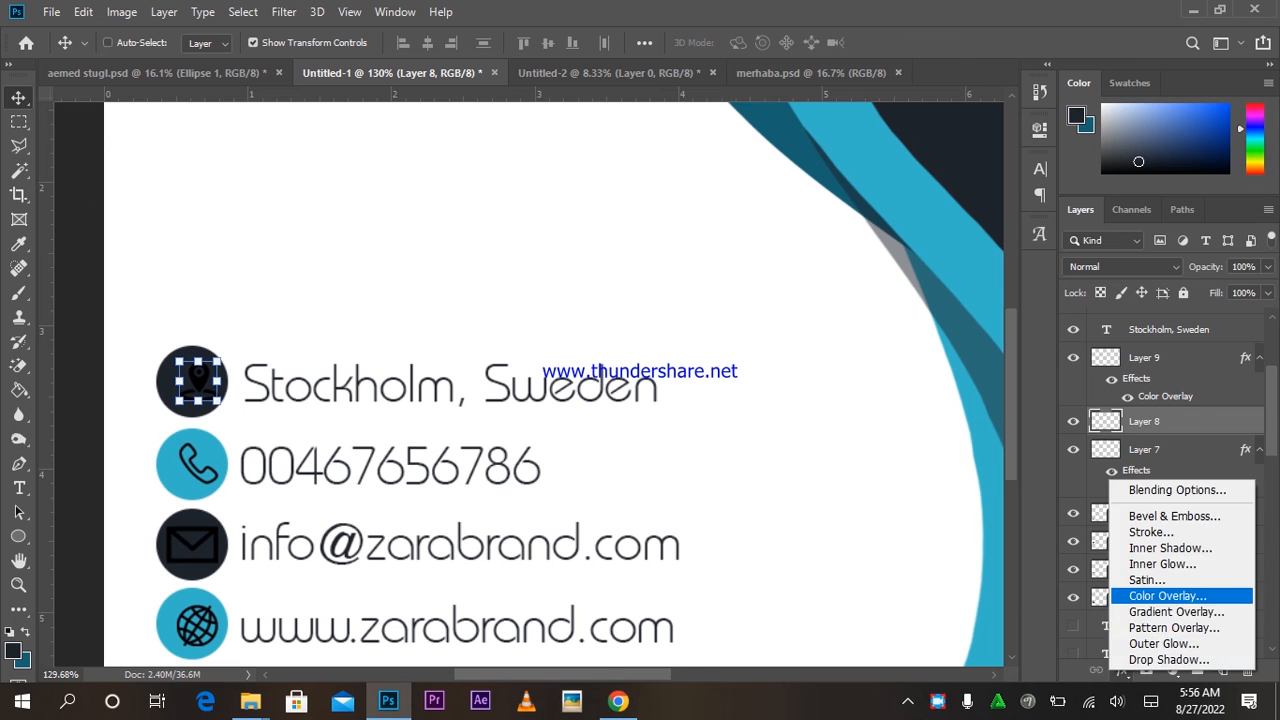
left_click(1157, 594)
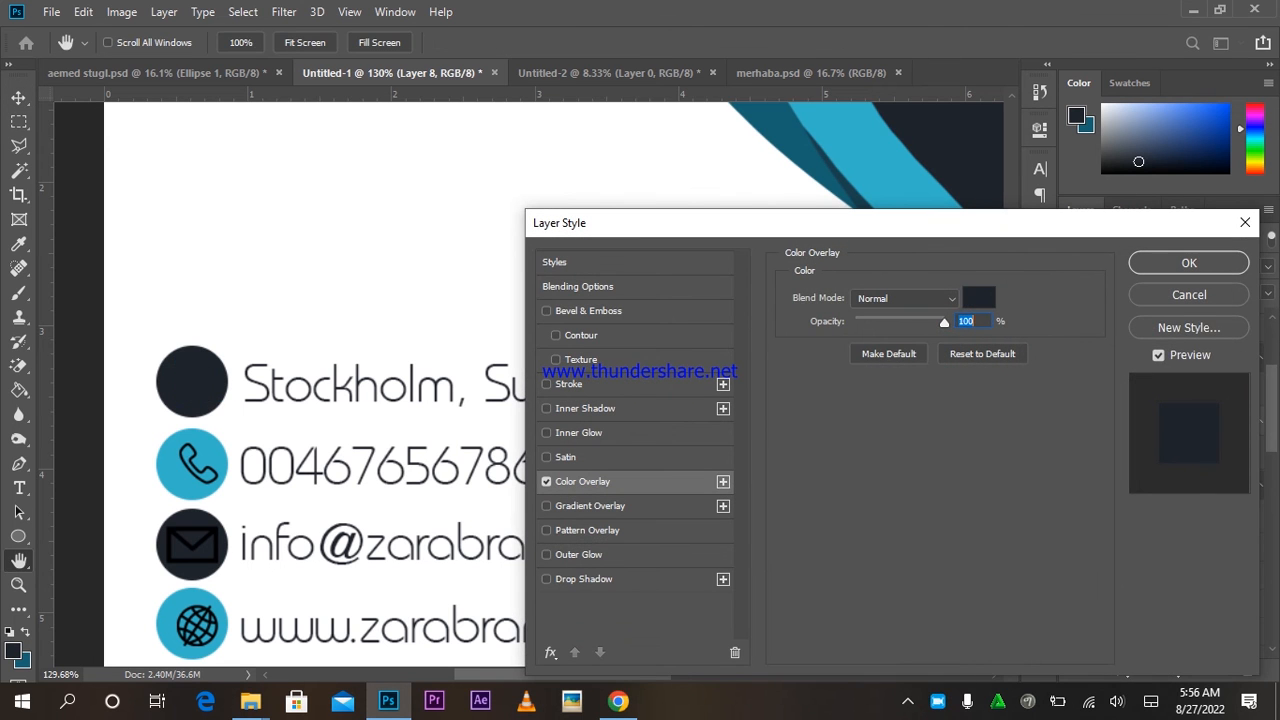
left_click(979, 298)
left_click(363, 285)
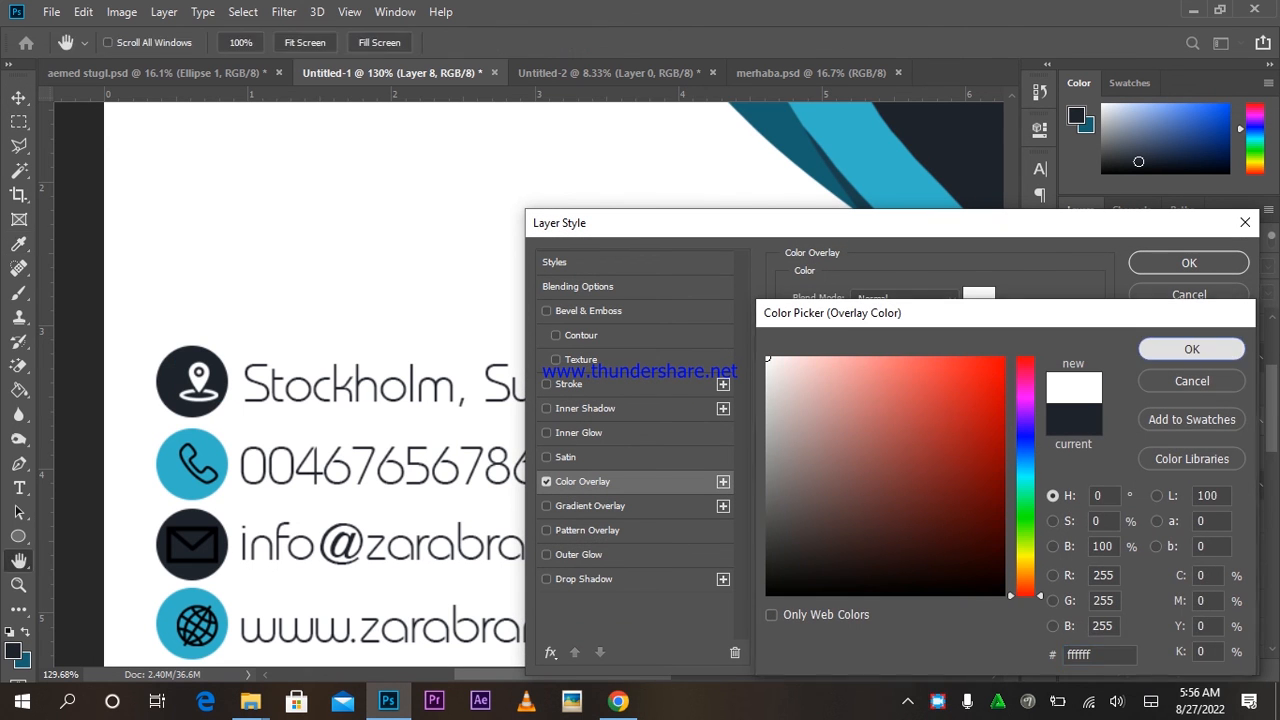
left_click(1191, 349)
left_click(1189, 263)
Give the envelope icon a white Color Overlay as well.
right_click(228, 537)
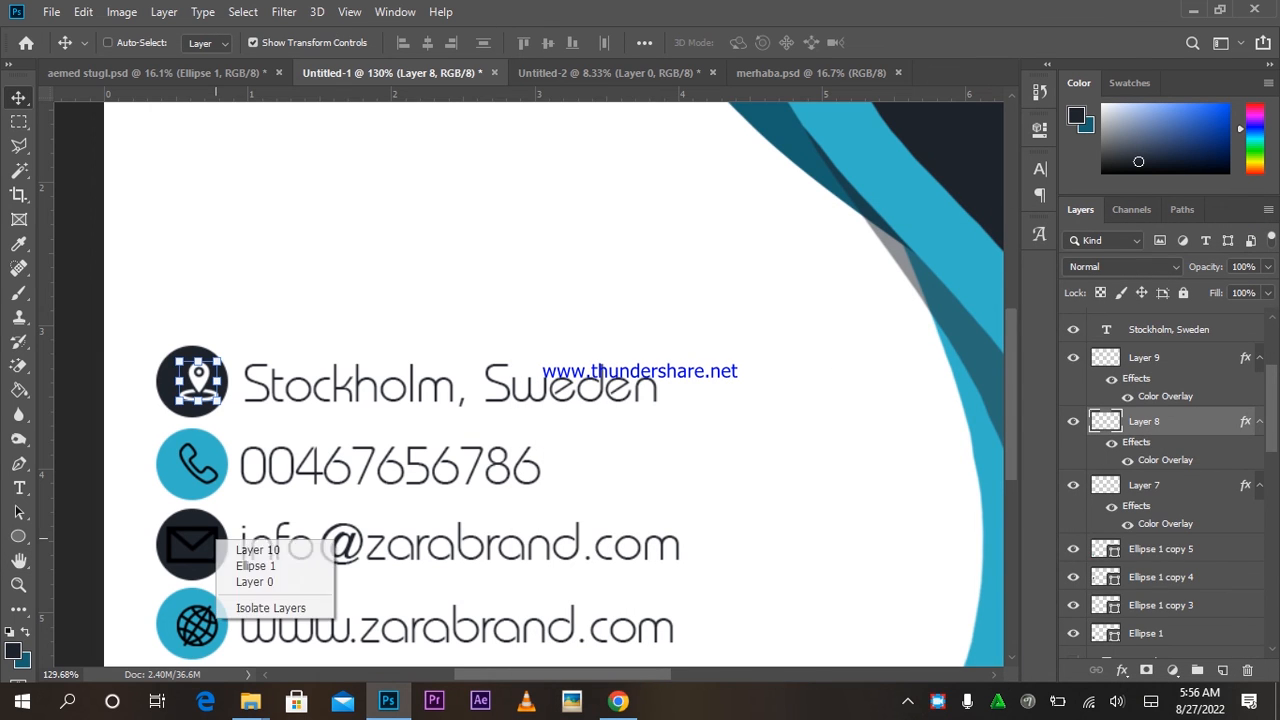
left_click(258, 545)
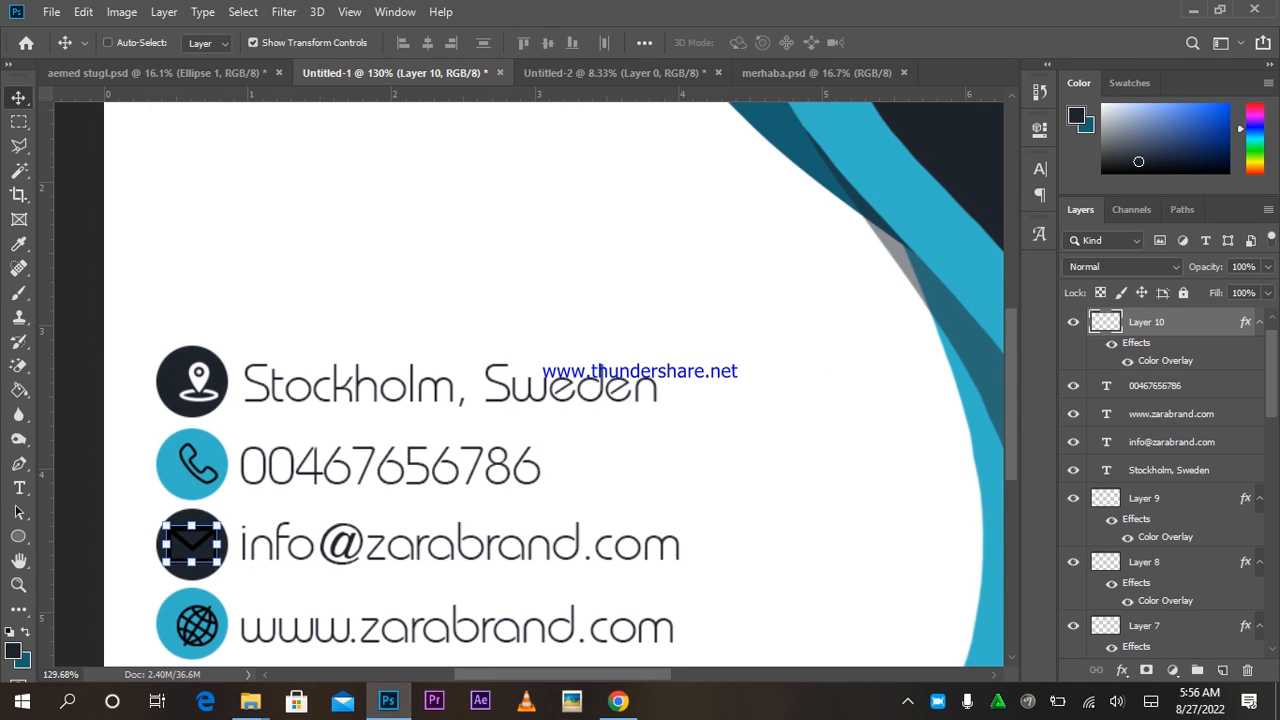
double_click(1165, 361)
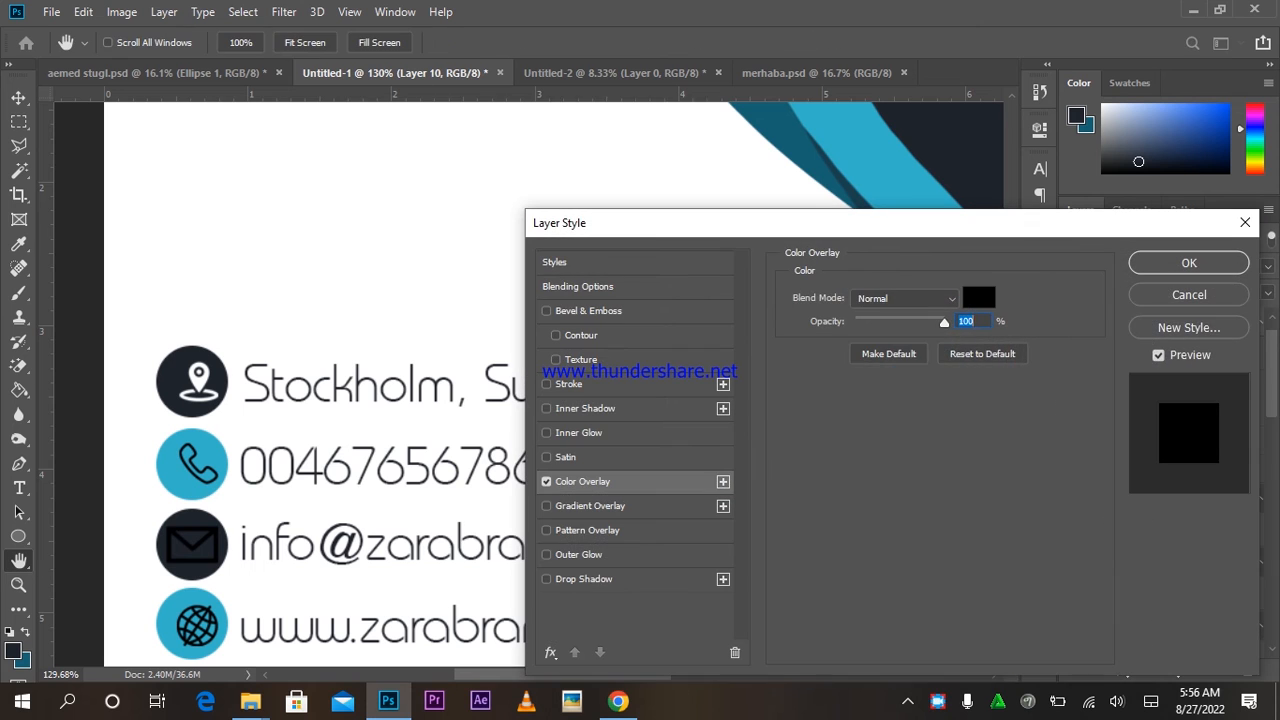
left_click(979, 297)
key("Return")
key("Return")
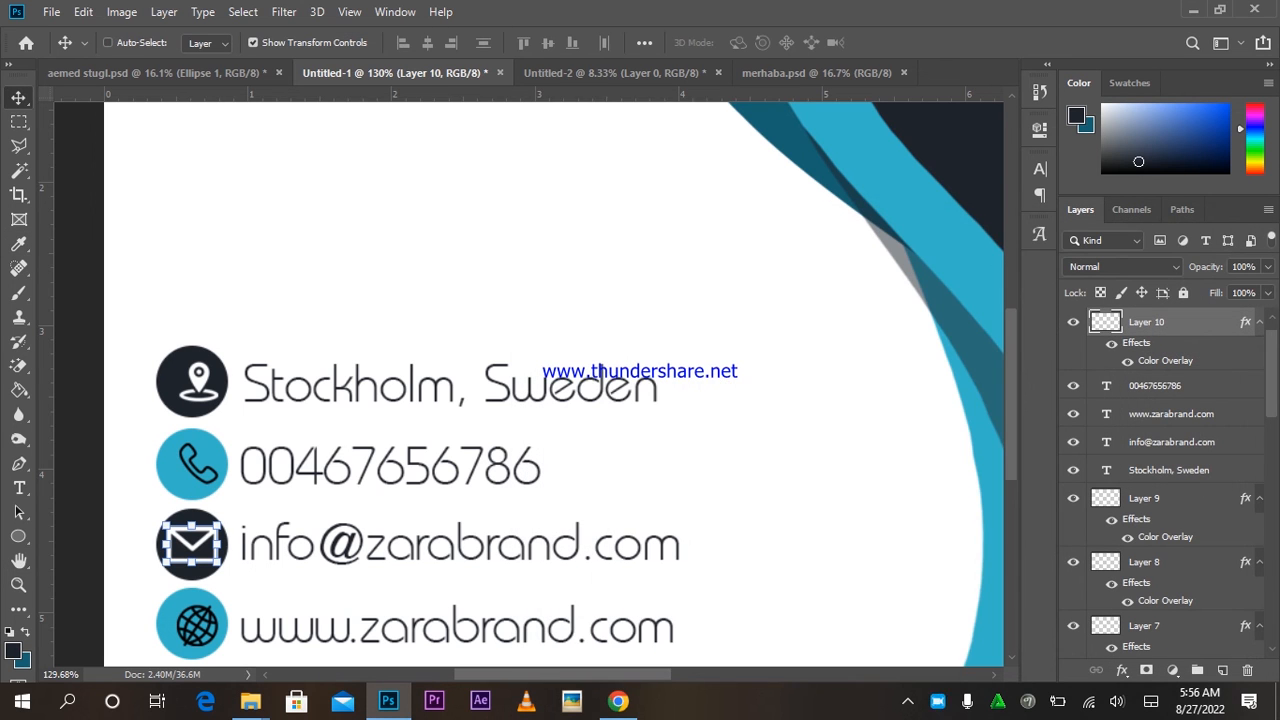
key("ctrl+0")
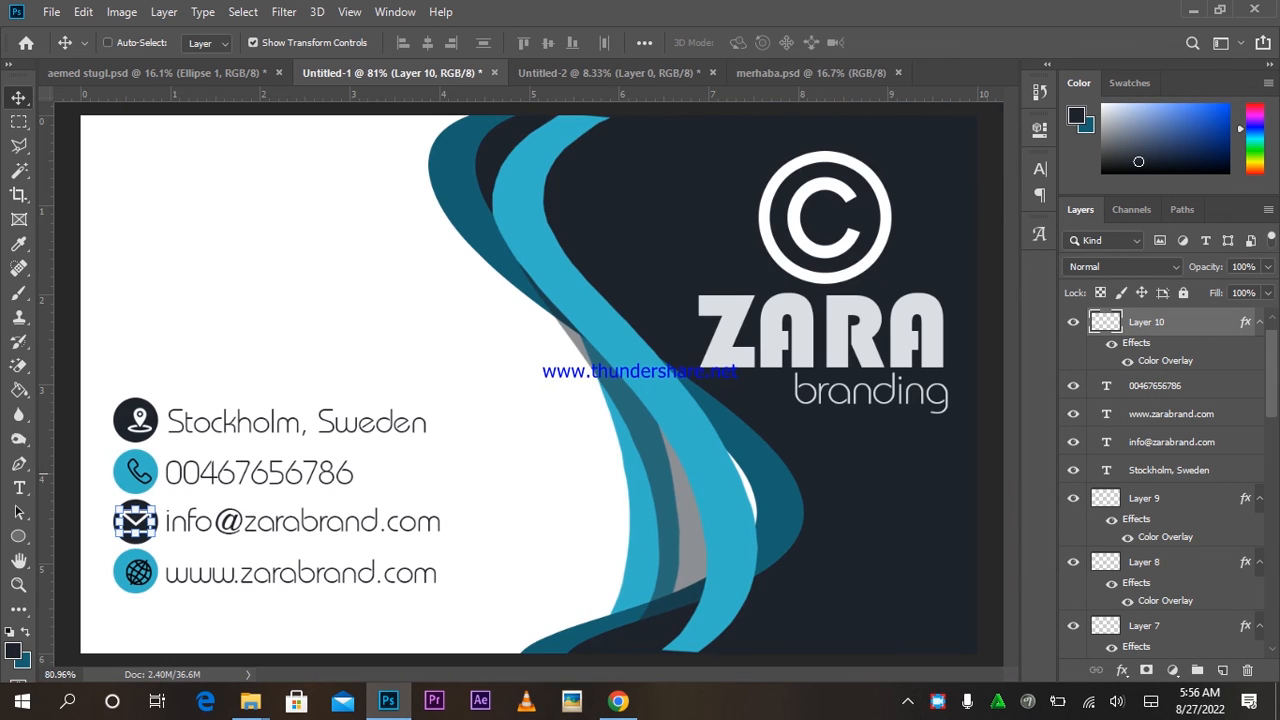
left_click(1160, 562)
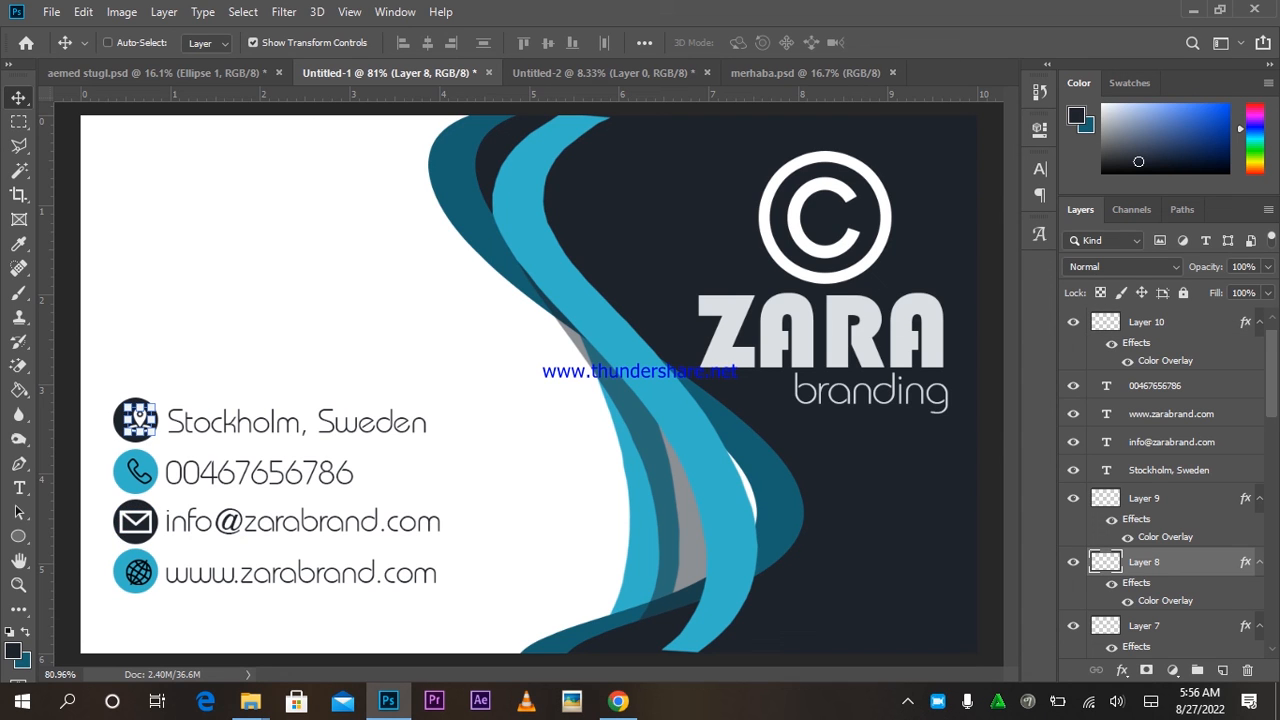
left_click(1171, 442)
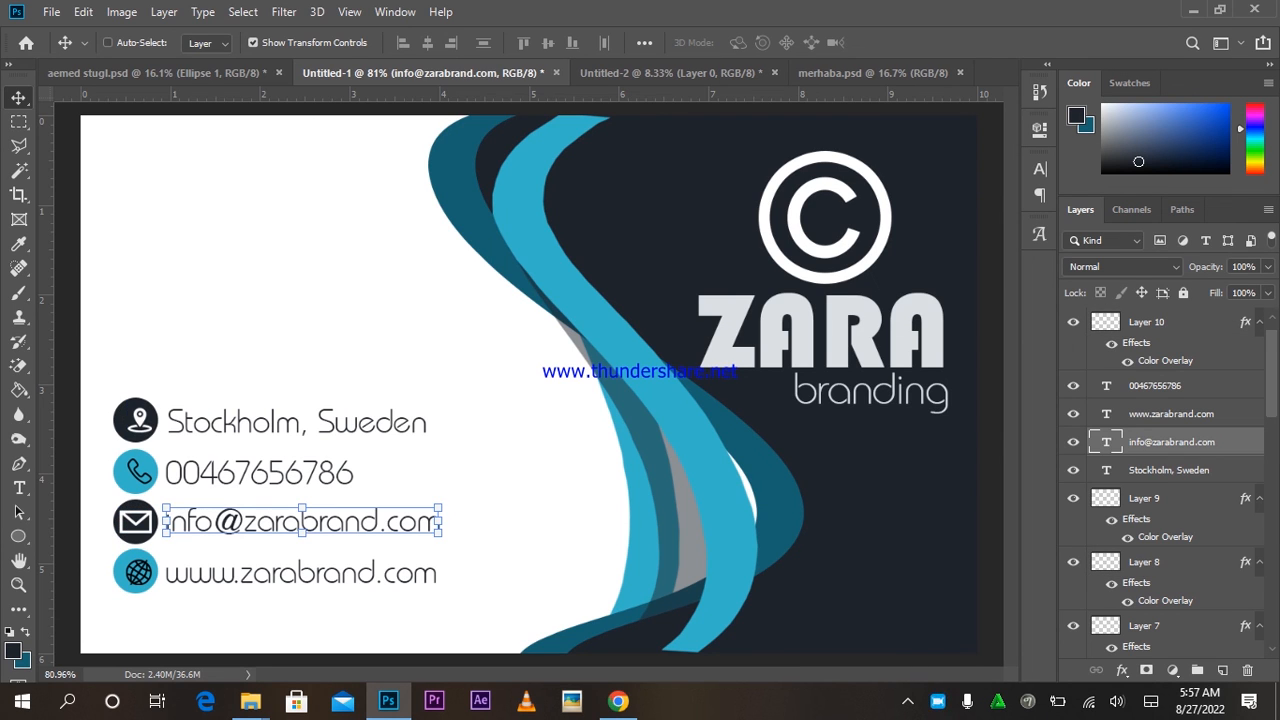
Type 'printing' and 'packing' as separate text layers on the white area.
scroll(488, 449, "down", 1)
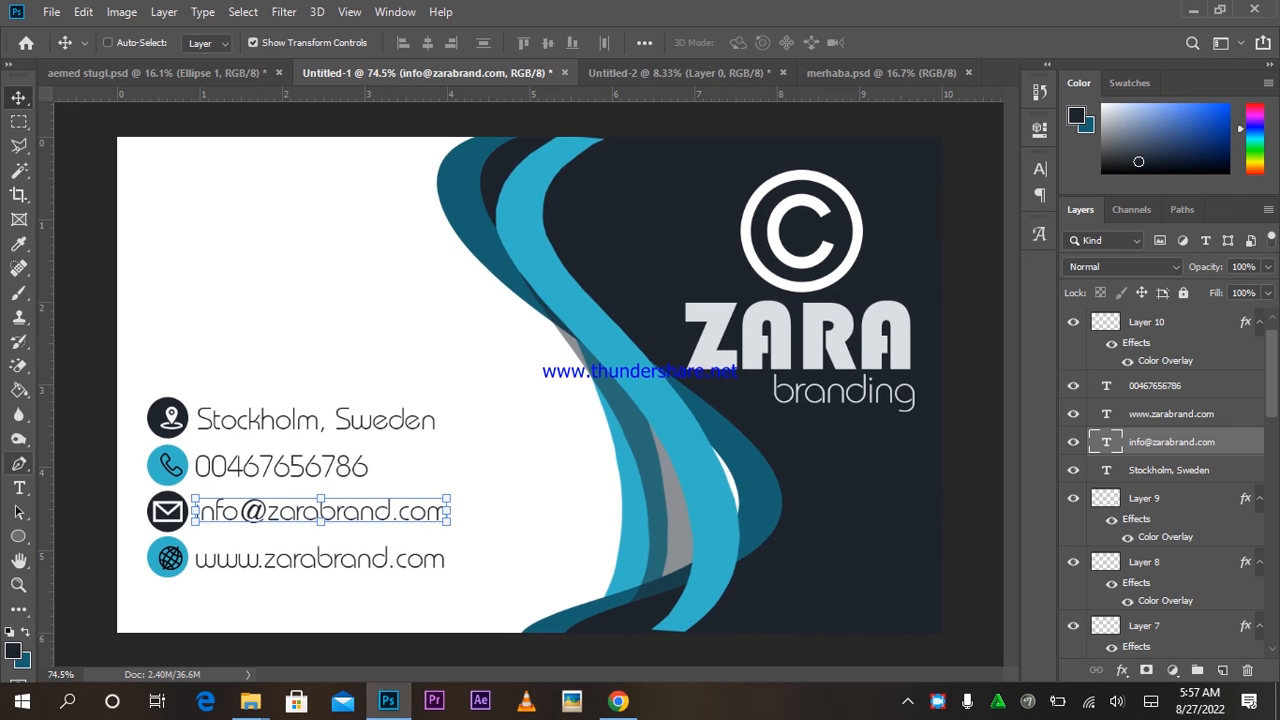
left_click(19, 488)
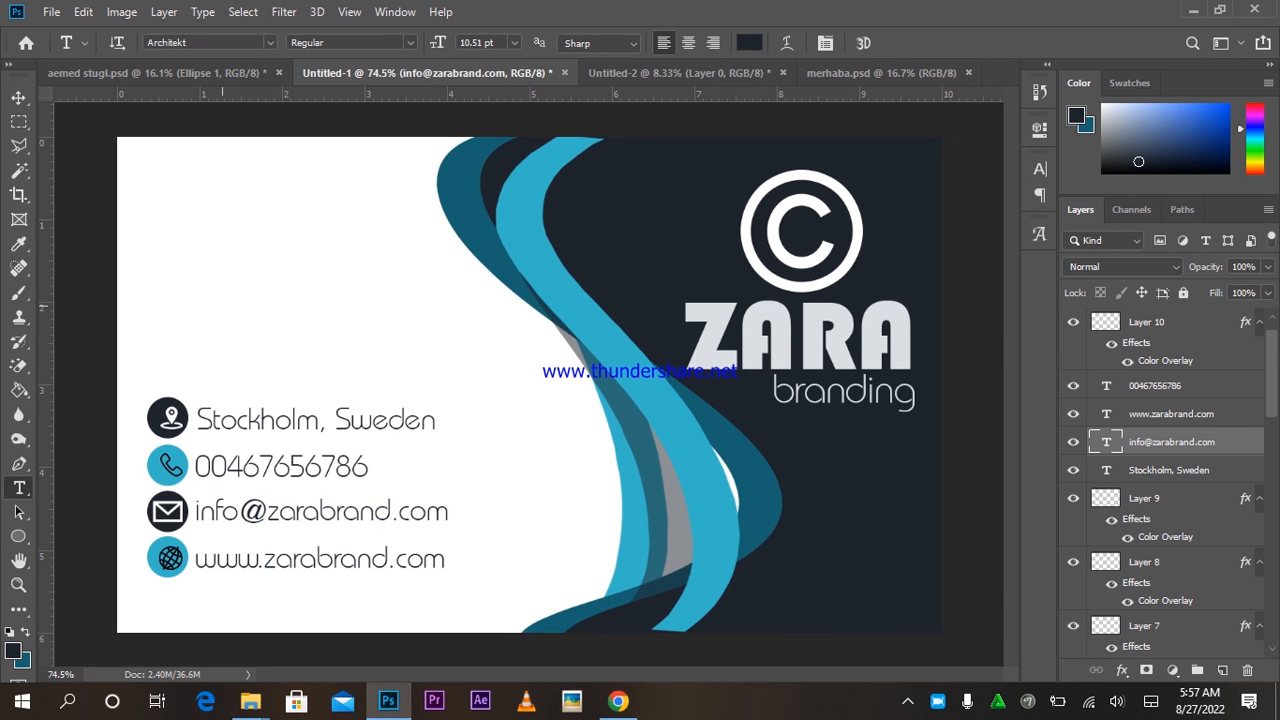
left_click(222, 305)
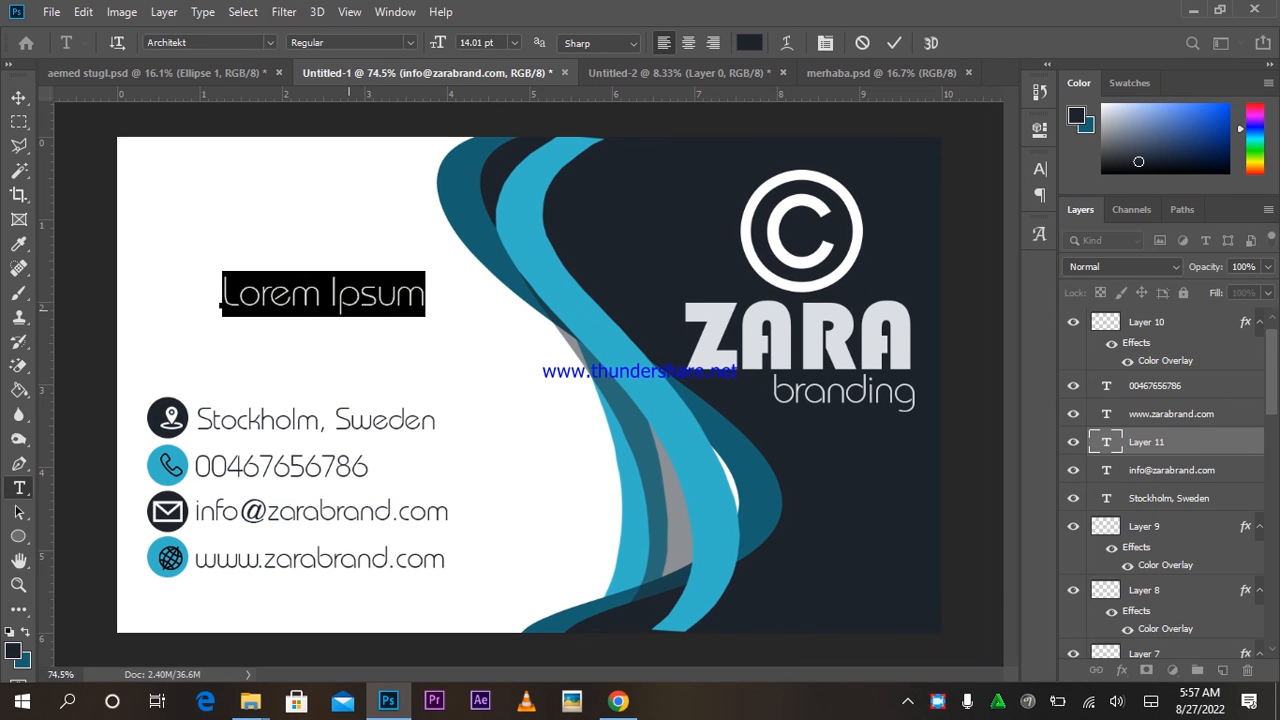
type("printing")
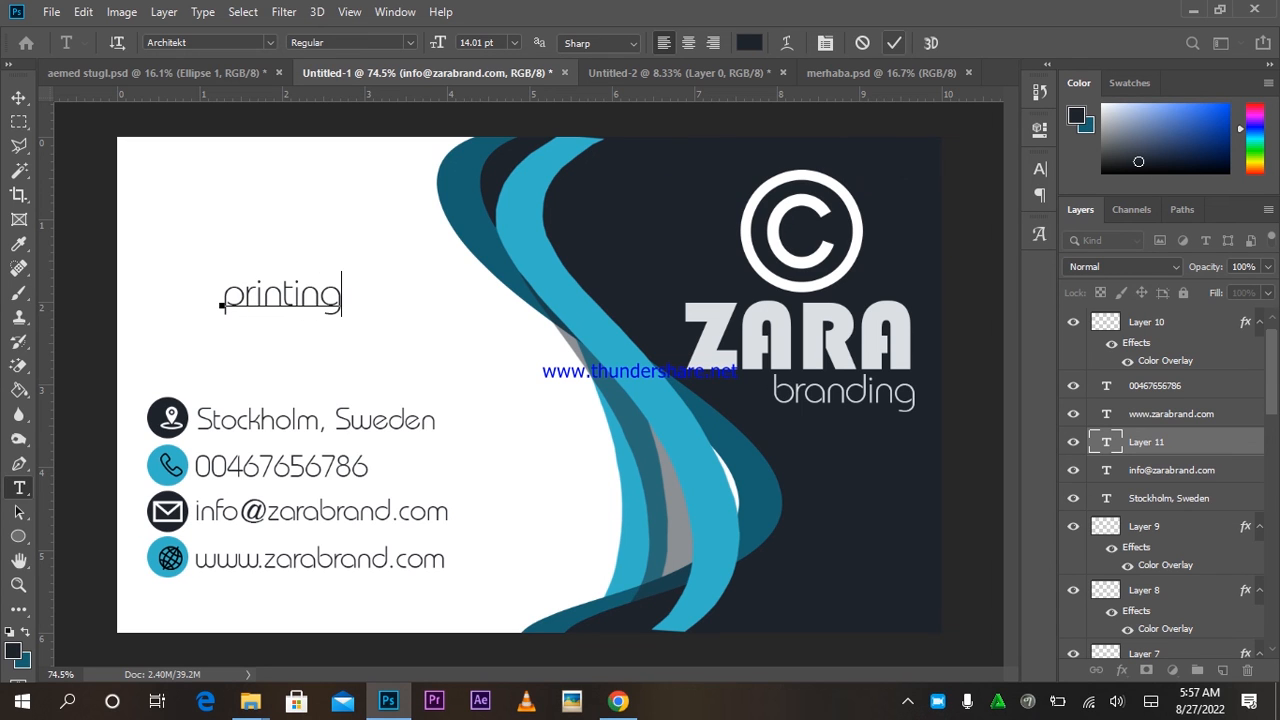
left_click(894, 43)
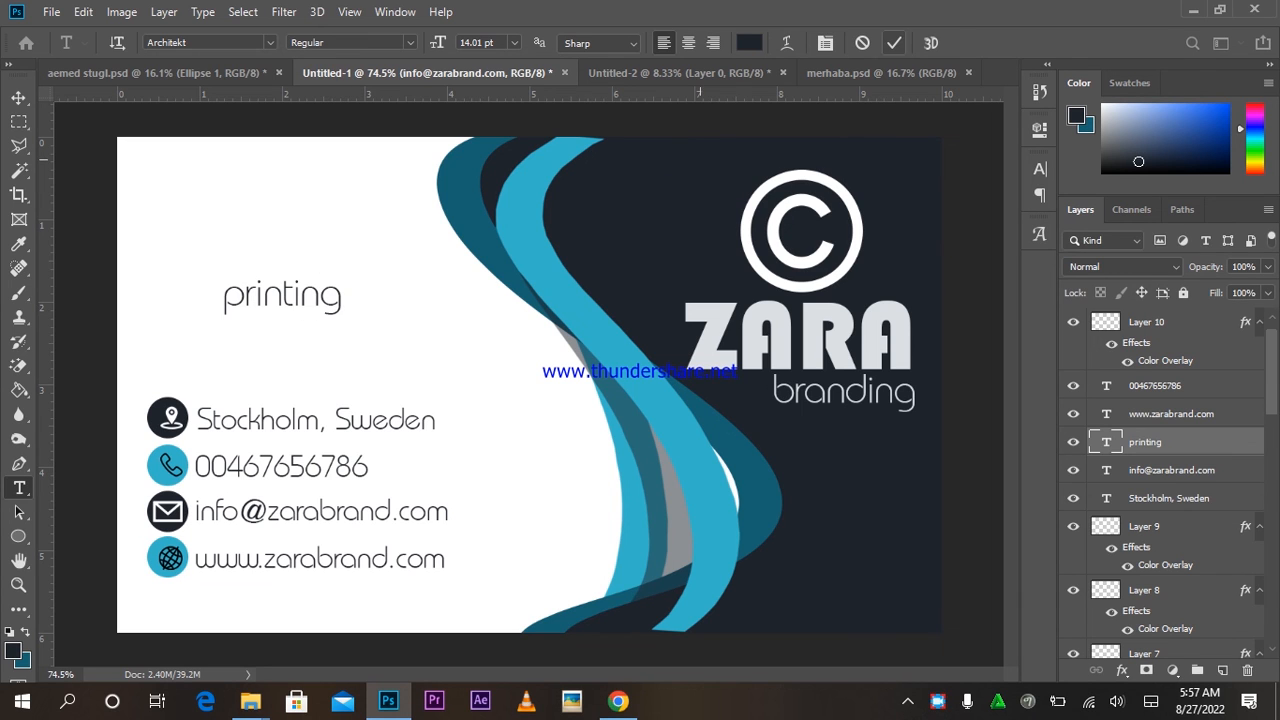
left_click(245, 356)
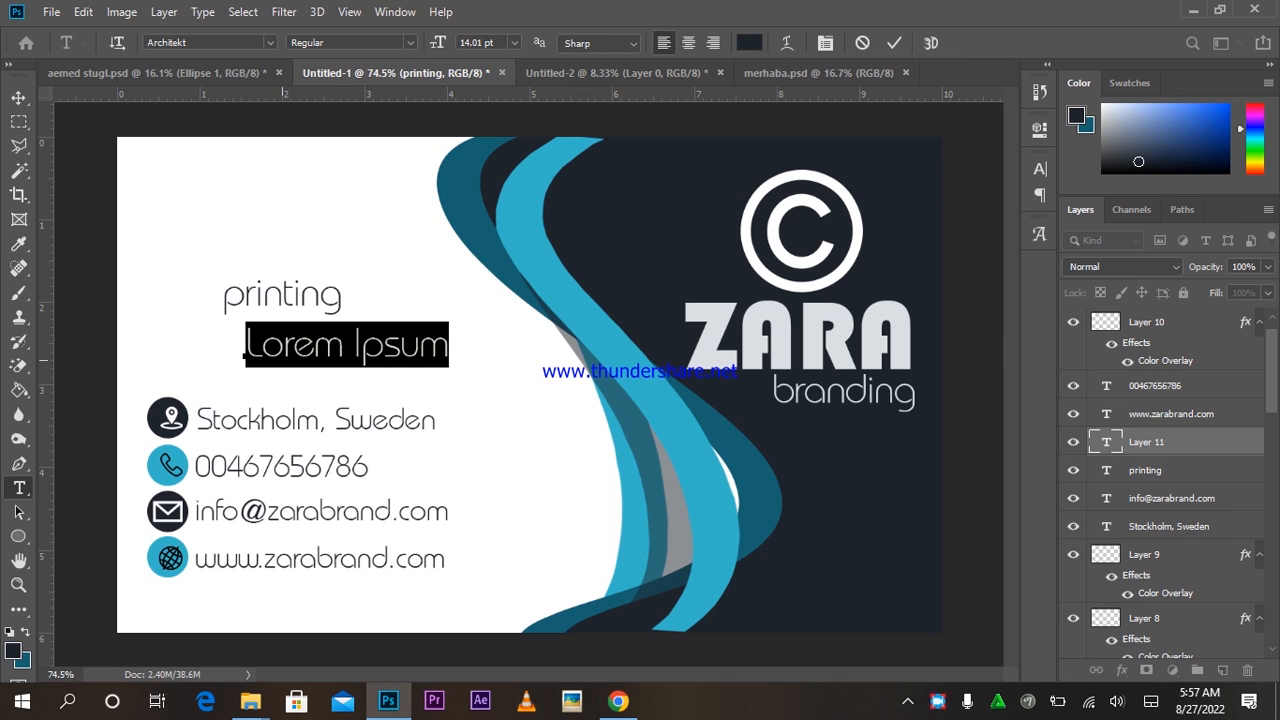
type("packing")
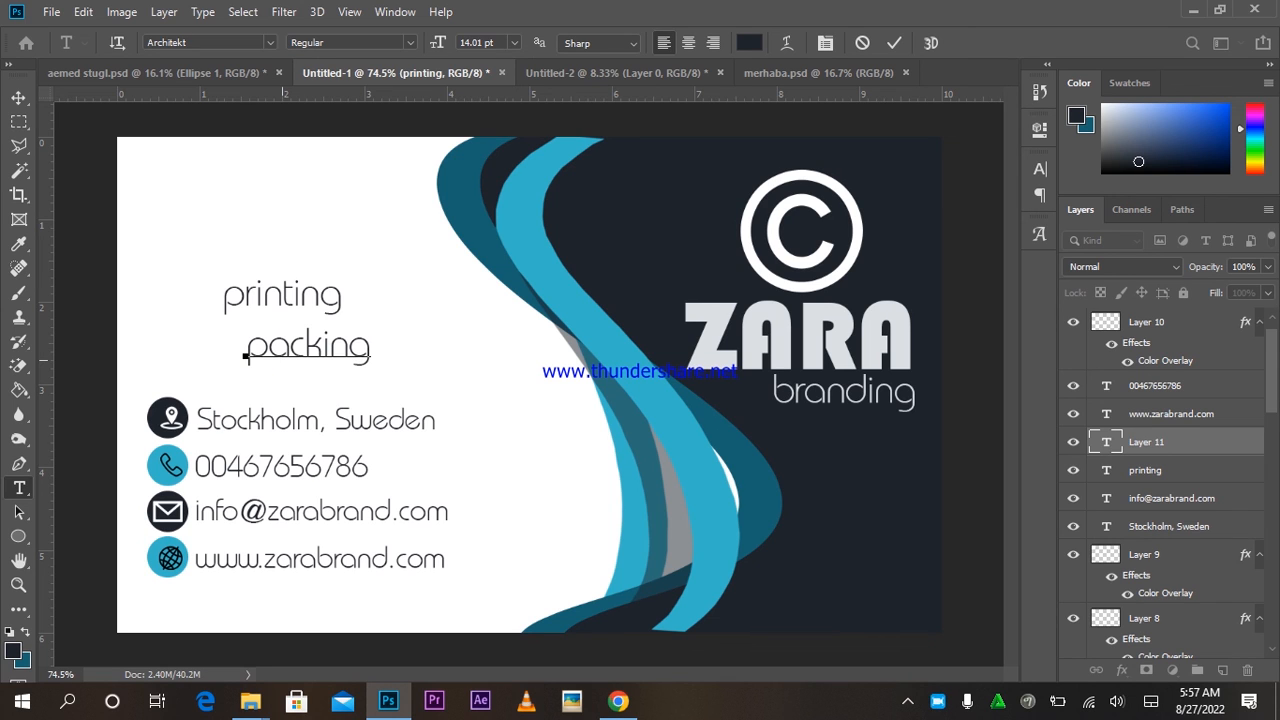
left_click(894, 43)
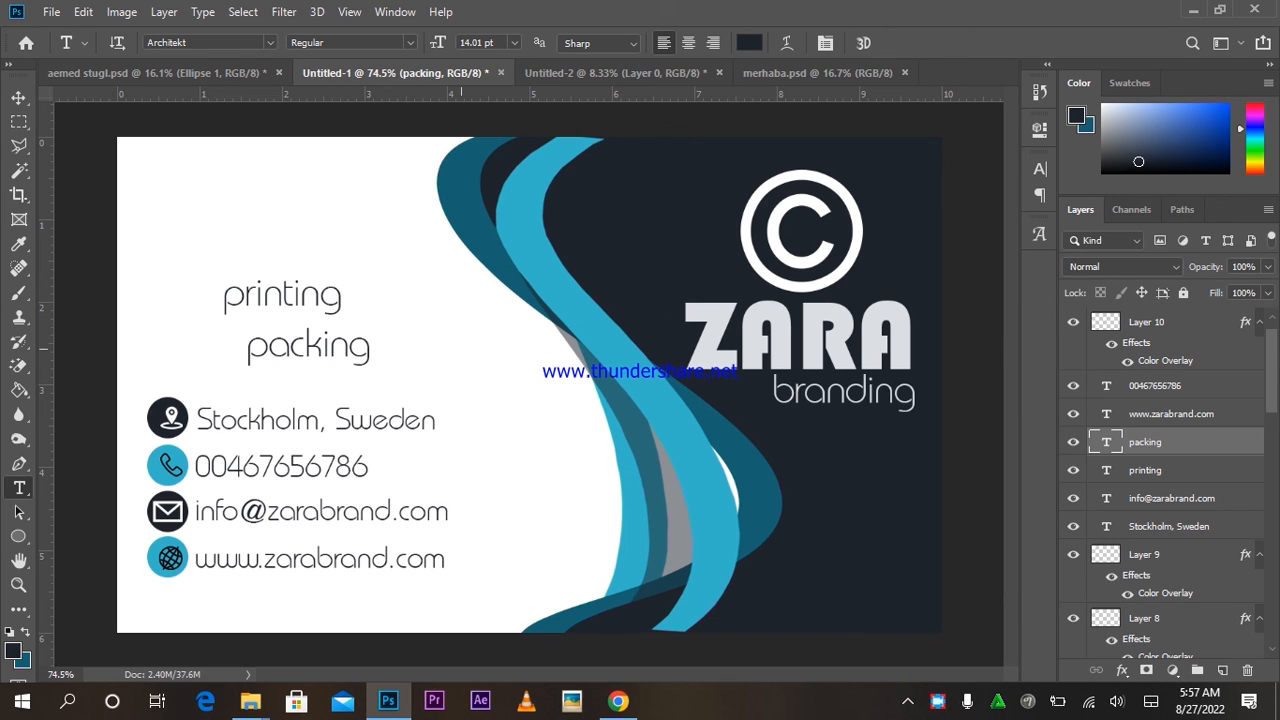
Add 'selling' as a third text layer and move it left beneath printing.
left_click(461, 348)
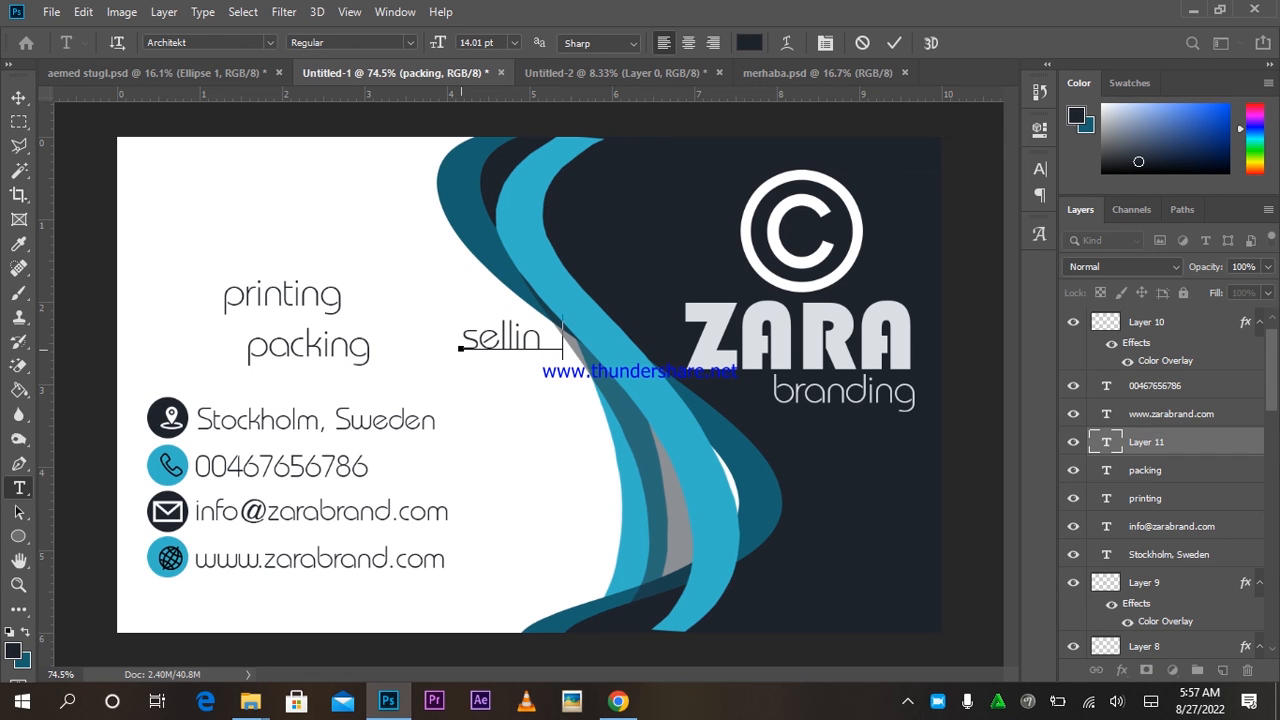
left_click(894, 43)
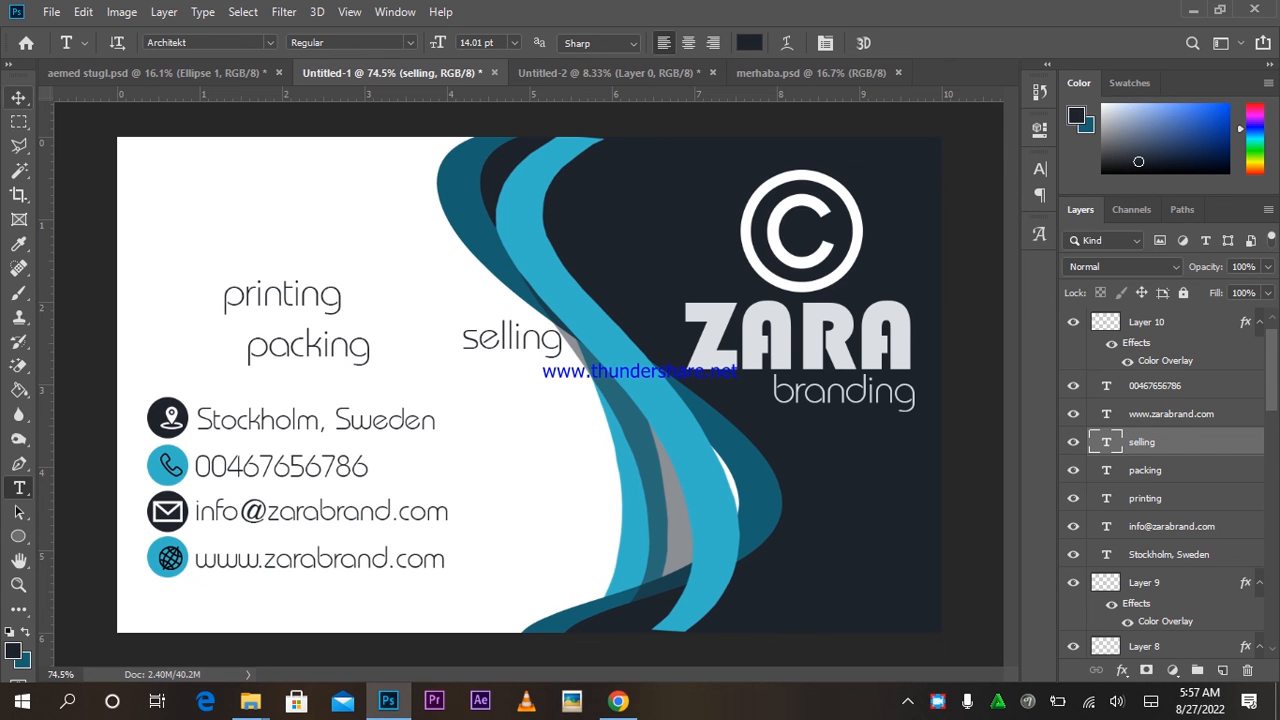
left_click(19, 98)
left_click_drag(635, 438, 317, 428)
Roughly reposition the printing and selling words in the upper left.
right_click(285, 299)
left_click(322, 308)
left_click_drag(429, 347, 361, 303)
right_click(262, 326)
left_click(284, 337)
left_click_drag(412, 347, 392, 379)
right_click(314, 347)
left_click(345, 354)
right_click(239, 317)
left_click(300, 327)
left_click_drag(330, 306, 494, 379)
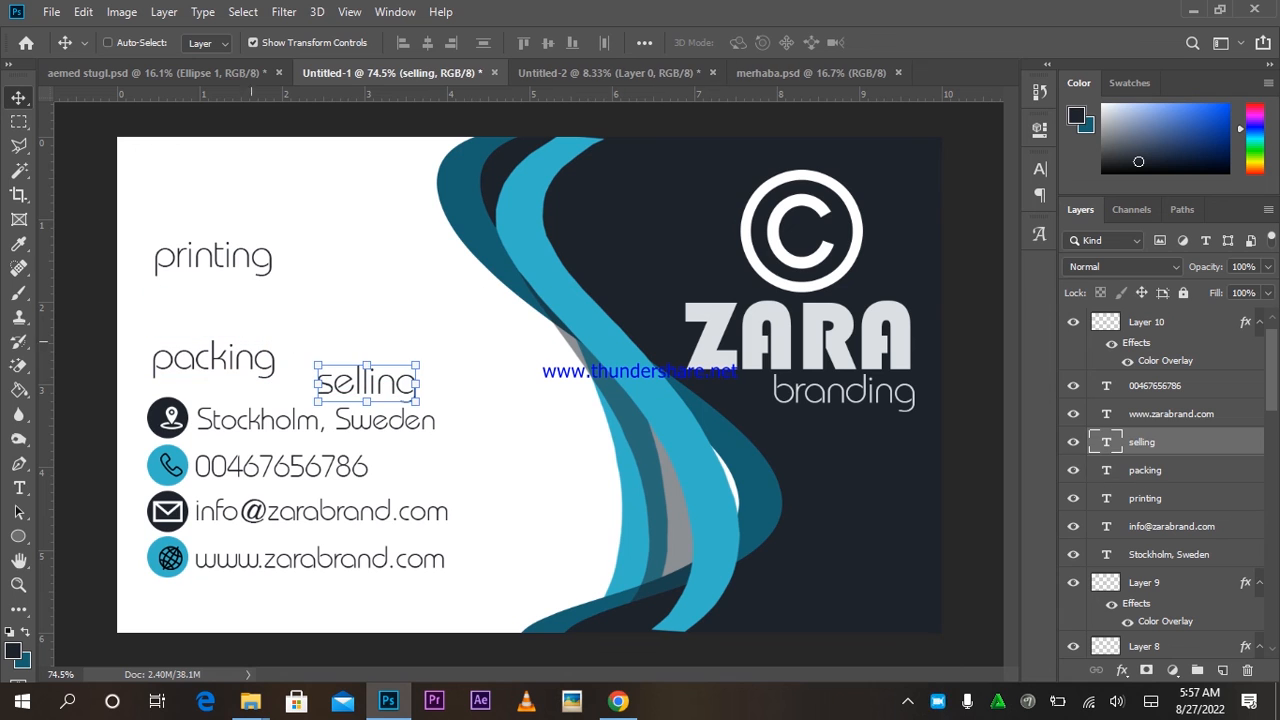
Stack printing, packing and selling vertically in that order.
right_click(240, 259)
left_click(297, 271)
left_click_drag(346, 305, 356, 265)
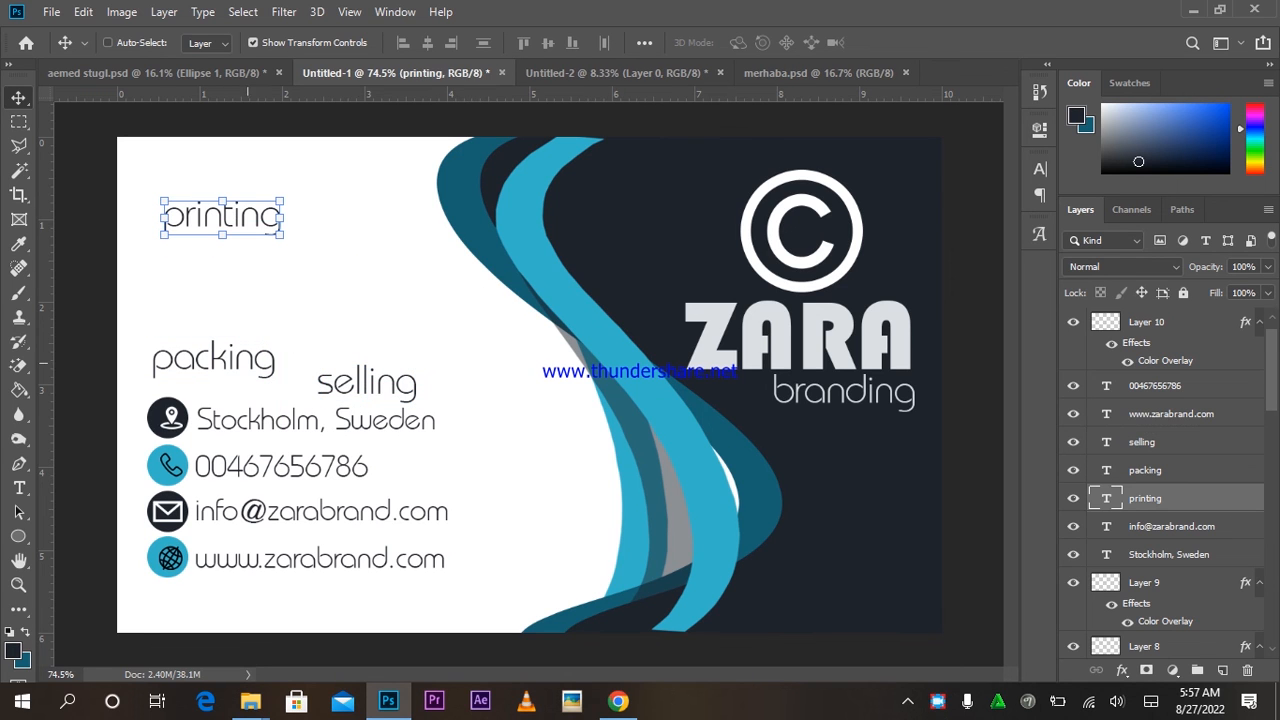
right_click(248, 363)
left_click(300, 375)
left_click_drag(300, 375, 360, 262)
right_click(423, 385)
left_click(456, 397)
left_click_drag(462, 300, 310, 300)
left_click_drag(301, 345, 369, 271)
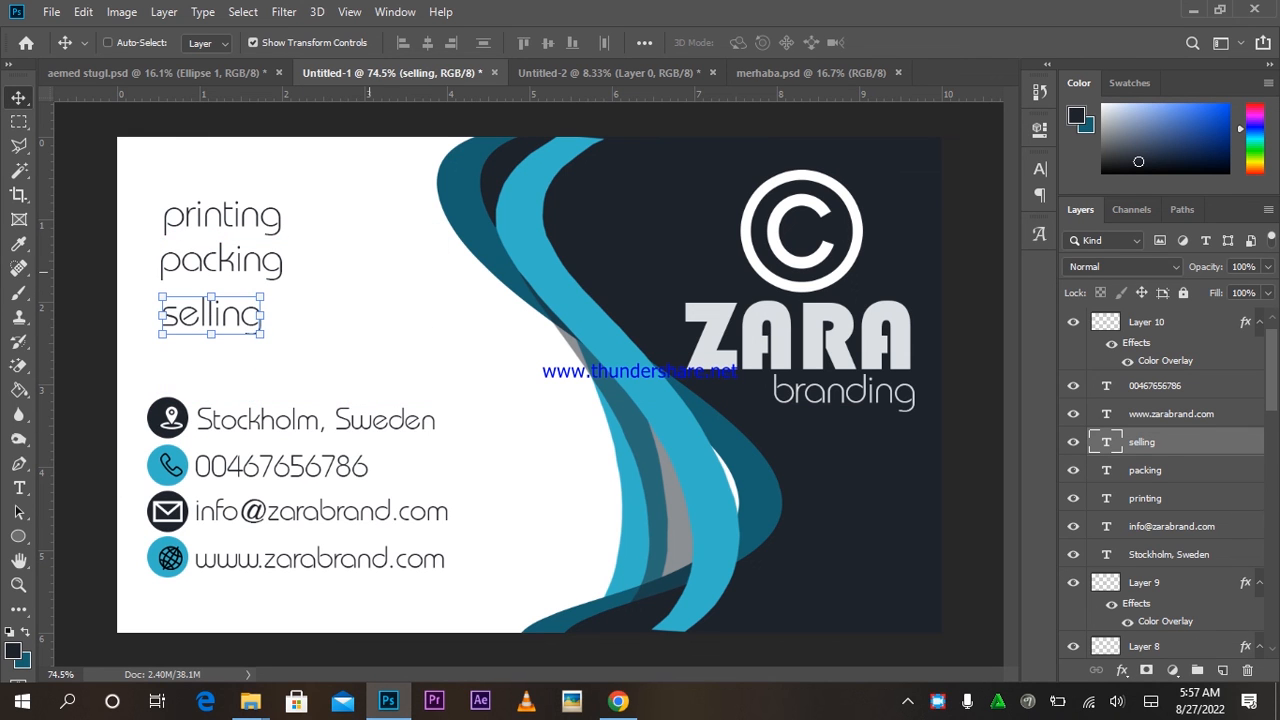
Copy a dark circle, scale it to about 47%, and place it as a bullet before printing.
right_click(165, 421)
left_click(205, 426)
left_click_drag(167, 420, 169, 220)
key("ctrl+t")
key("Return")
left_click_drag(422, 350, 459, 376)
Add bullets for packing and selling and shift each word right of its dot.
left_click(257, 234, "alt")
right_click(257, 218)
left_click(300, 230)
left_click_drag(345, 208, 383, 208)
right_click(270, 265)
left_click(303, 277)
left_click_drag(323, 309, 367, 310)
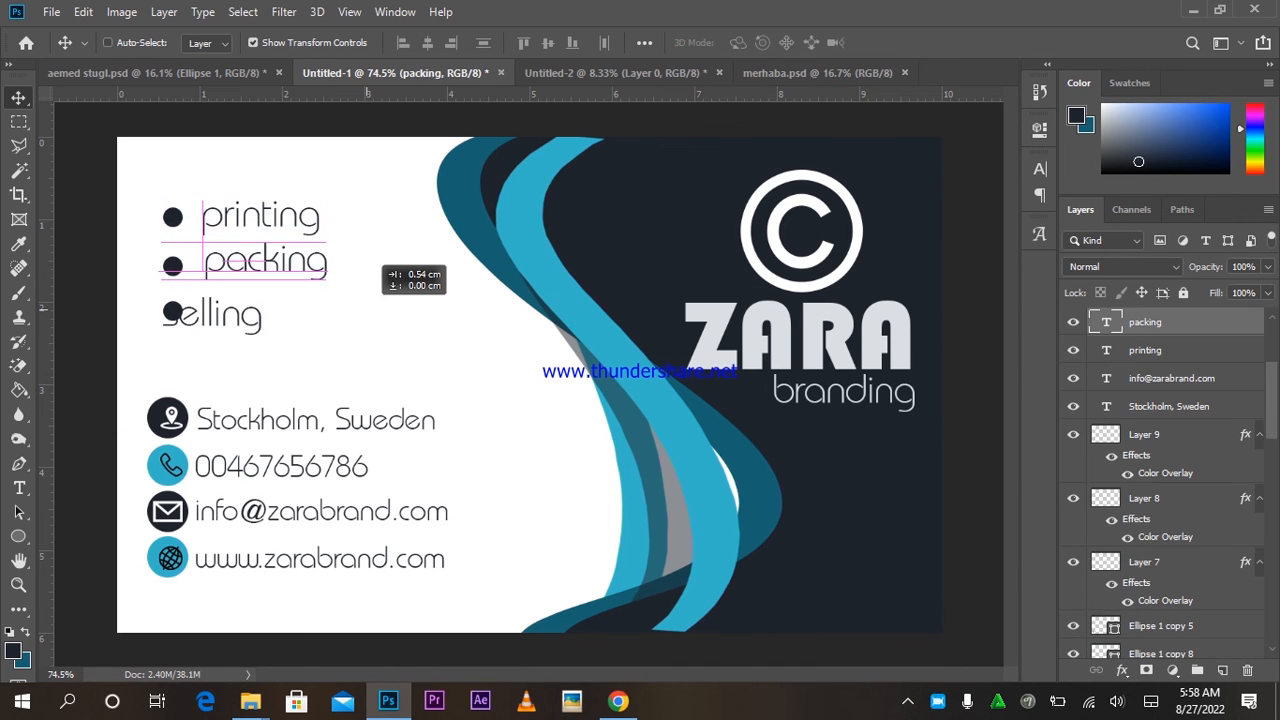
left_click_drag(360, 258, 360, 258)
right_click(216, 318)
left_click(245, 326)
left_click_drag(297, 290, 335, 290)
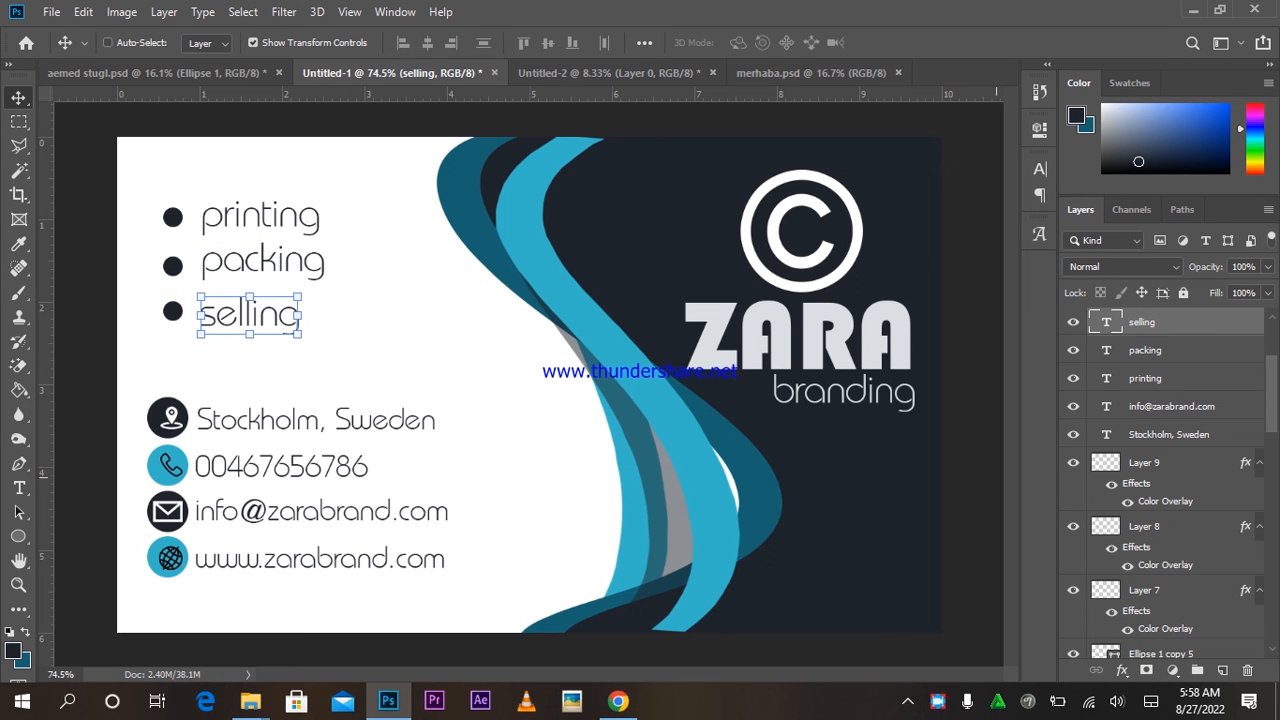